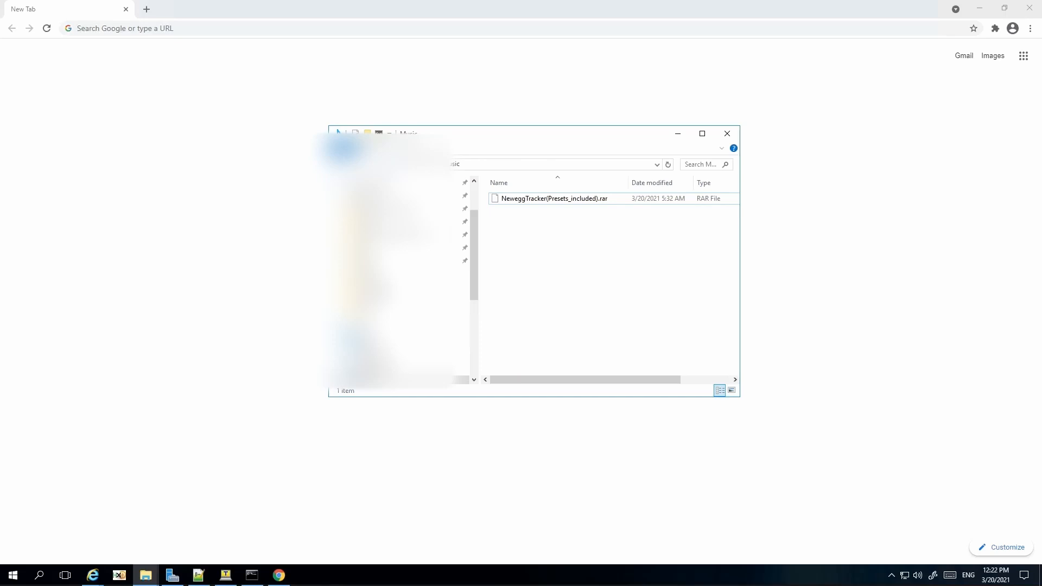
# Step: Extract the NeweggTracker(Presets_included) archive to its own folder with 7-Zip
pyautogui.rightClick(543, 200)
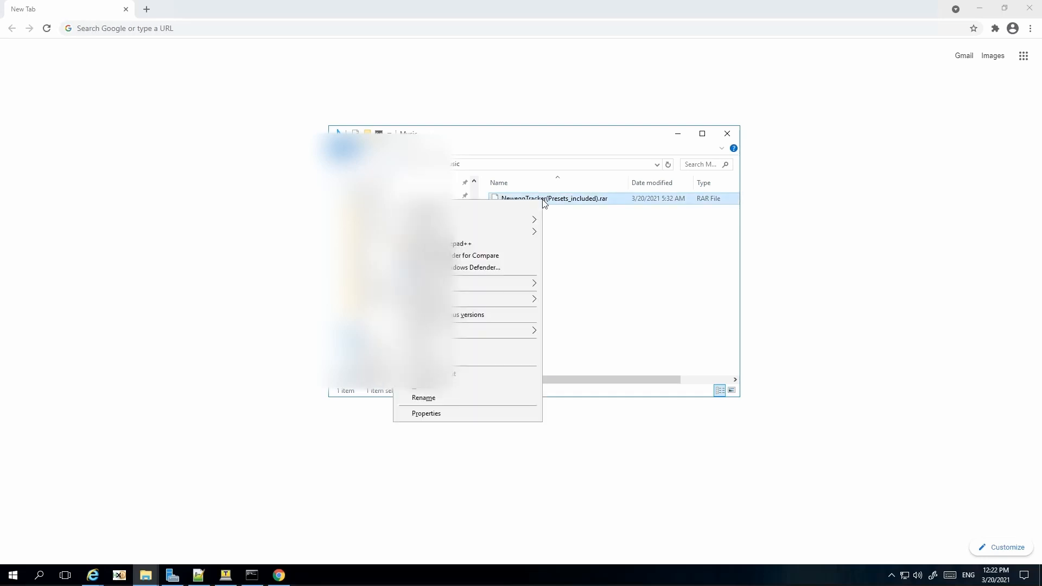
pyautogui.moveTo(483, 221)
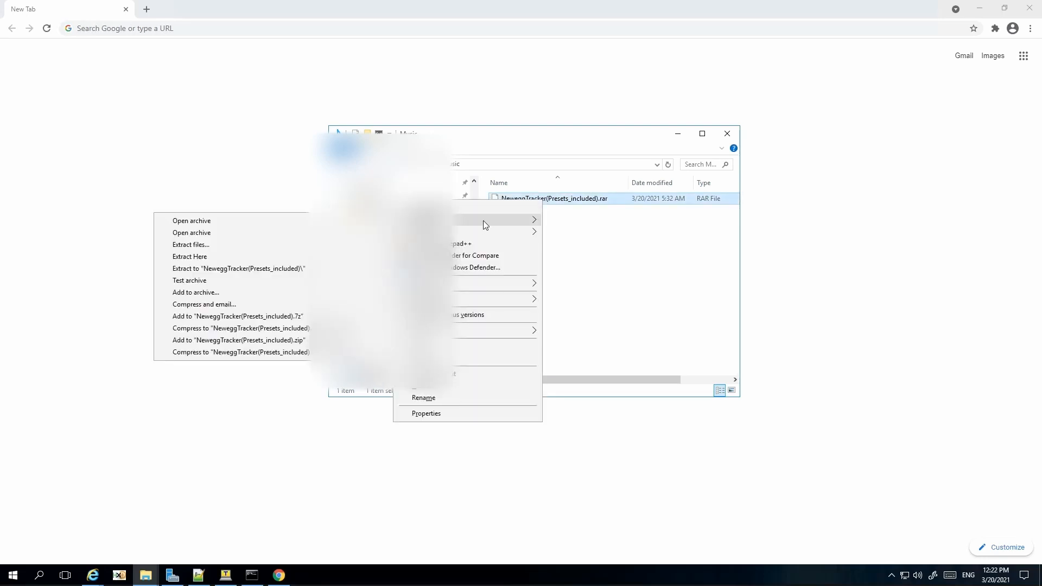
pyautogui.click(260, 270)
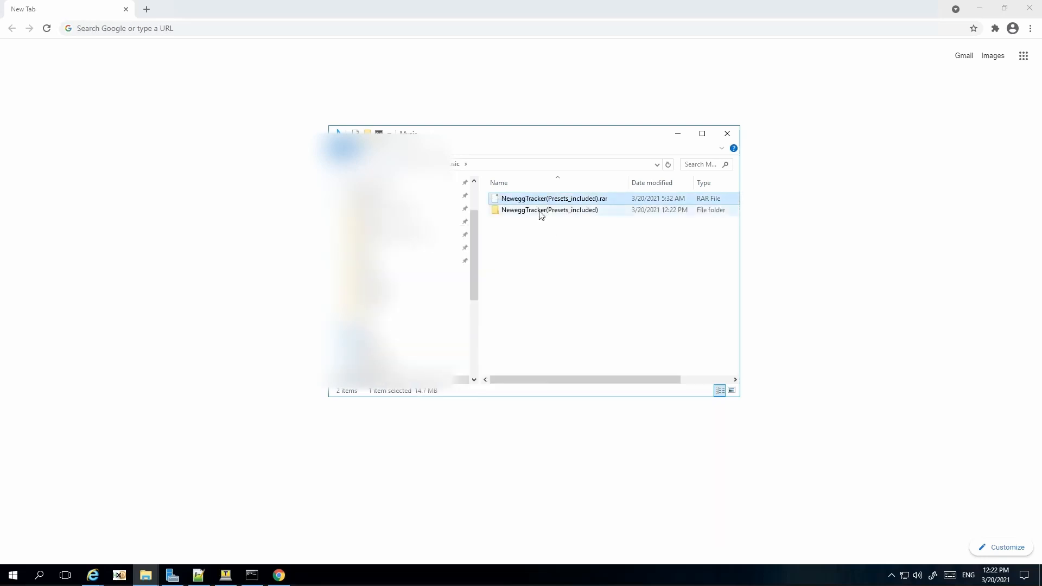
# Step: Open the extracted folder and launch NeweggScrapper.exe
pyautogui.click(541, 213)
pyautogui.doubleClick(541, 213)
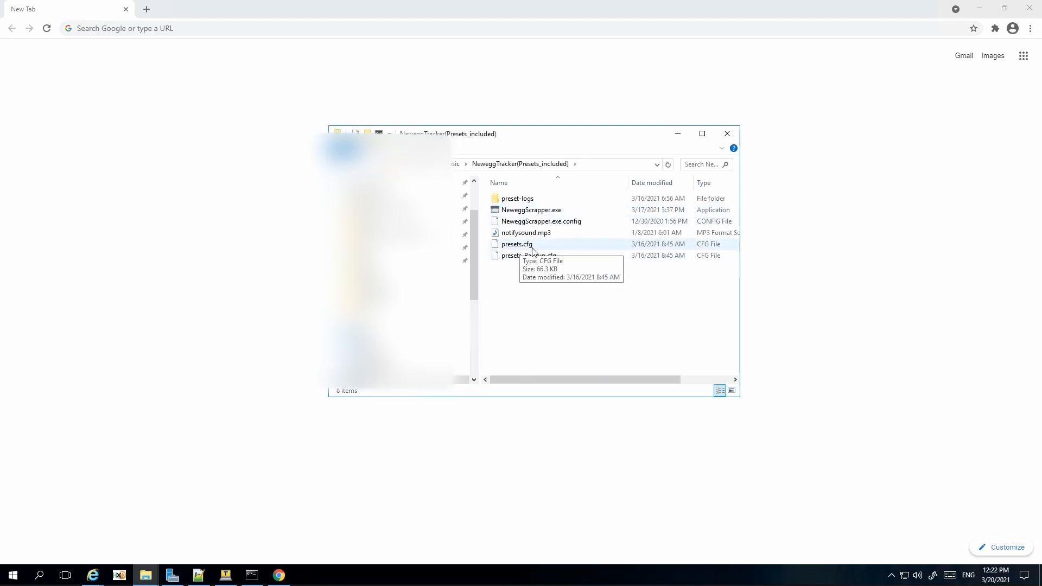
pyautogui.doubleClick(539, 213)
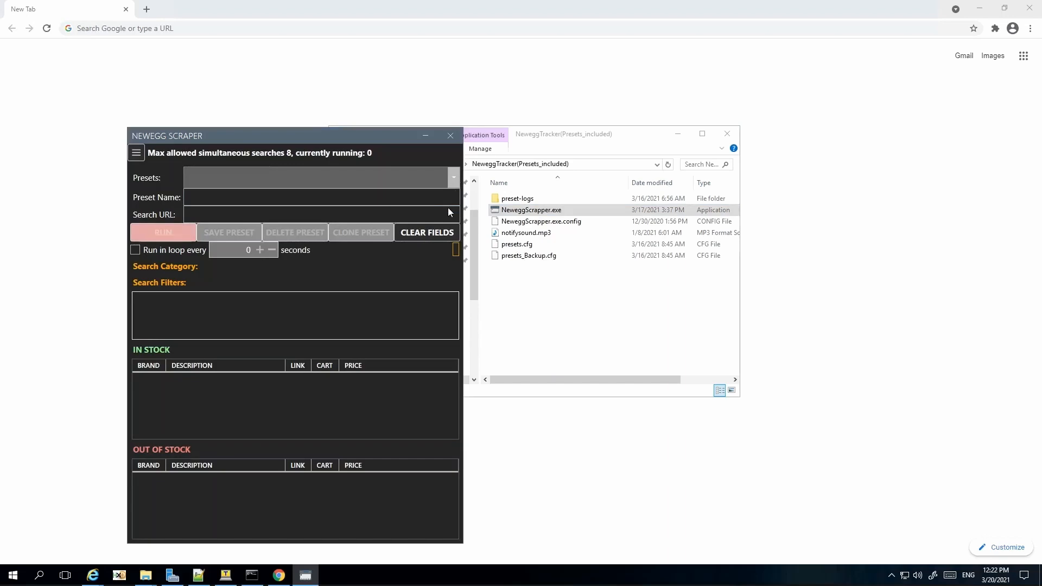
# Step: Run the Canada RYZEN Combos preset, listing 4 in-stock and 12 out-of-stock combos
pyautogui.click(383, 178)
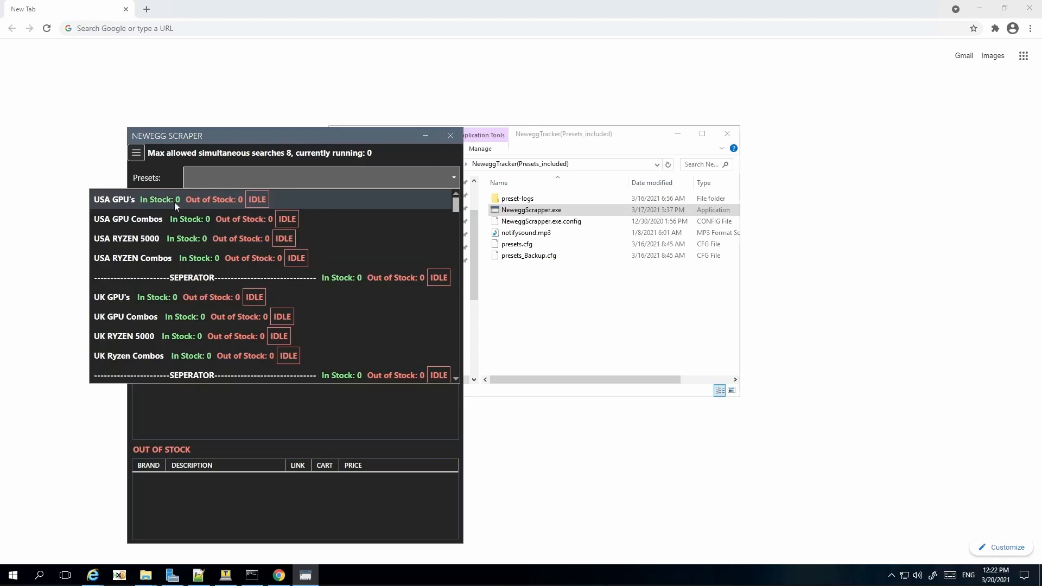
pyautogui.scroll(-9, 202, 232)
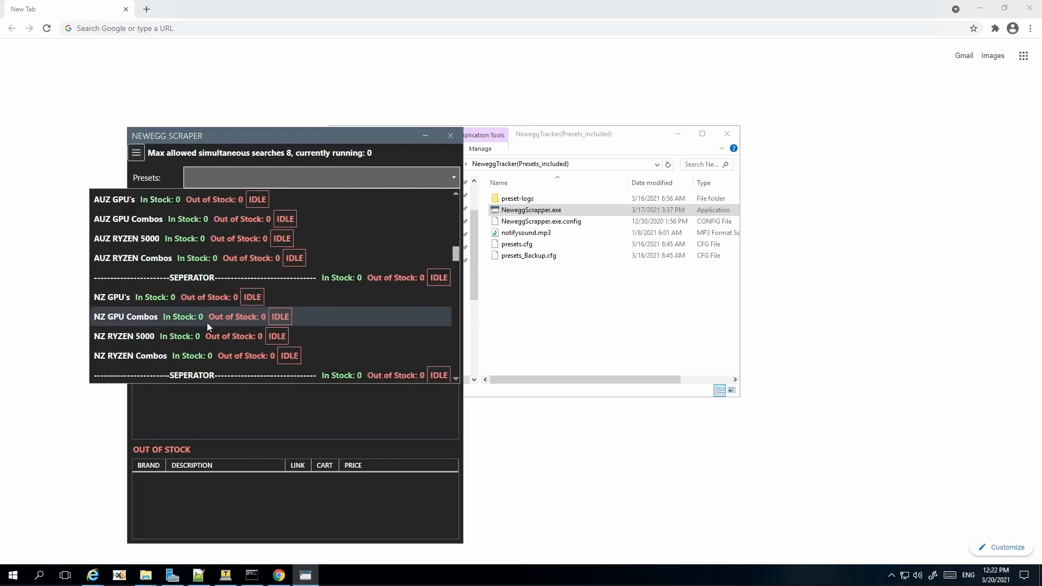
pyautogui.scroll(-15, 207, 322)
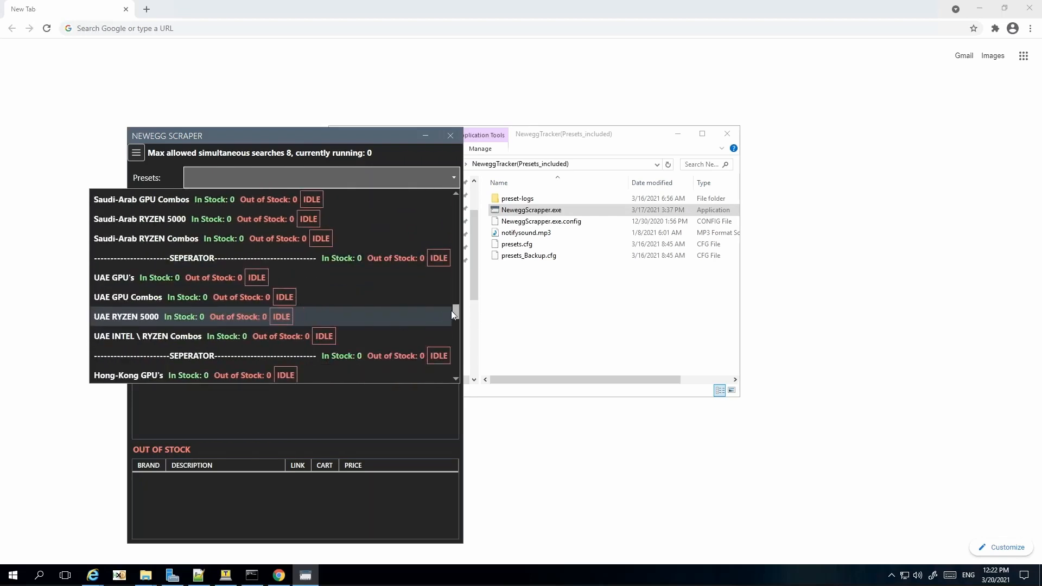
pyautogui.moveTo(451, 311); pyautogui.dragTo(455, 204)
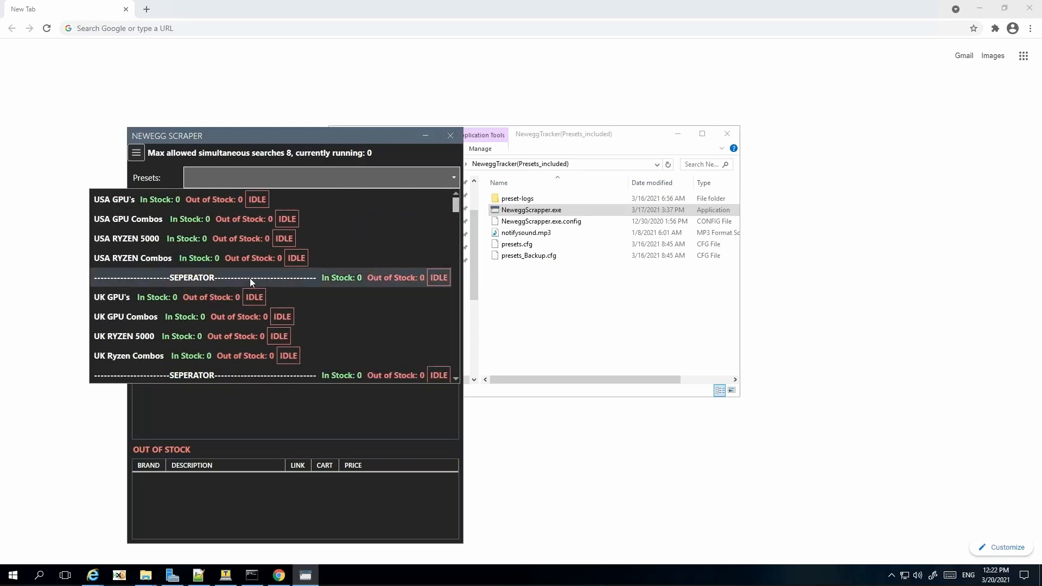
pyautogui.scroll(-1, 250, 278)
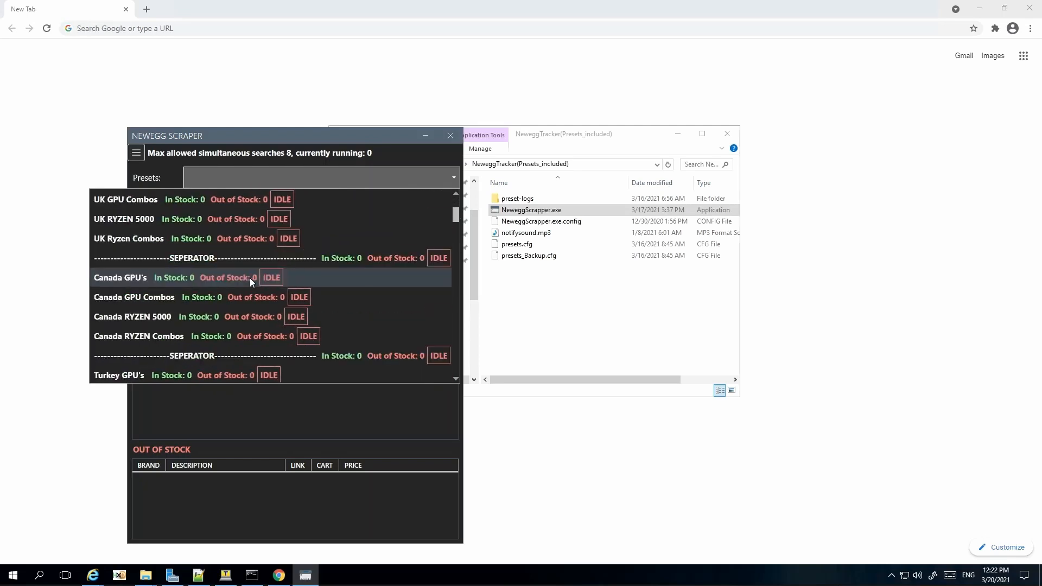
pyautogui.click(143, 337)
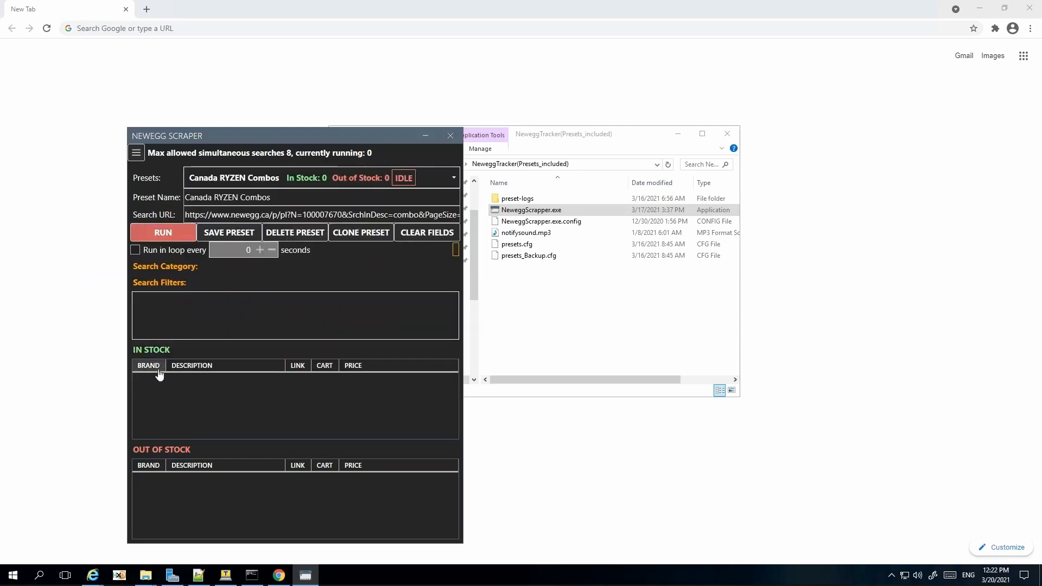
pyautogui.click(165, 234)
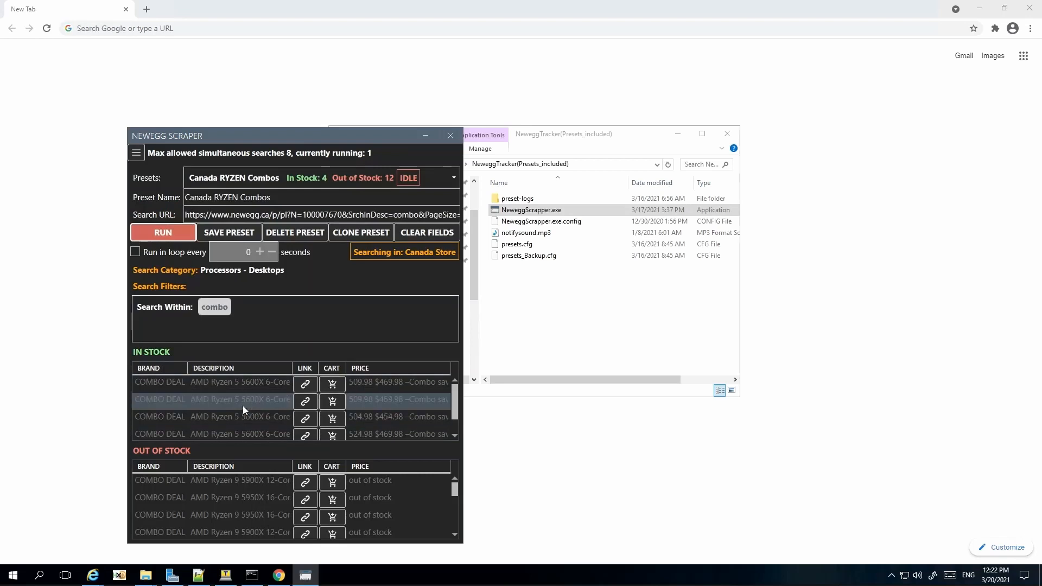
# Step: Open the Ryzen 5 5600X combo deal page and add that combo to the cart
pyautogui.click(305, 402)
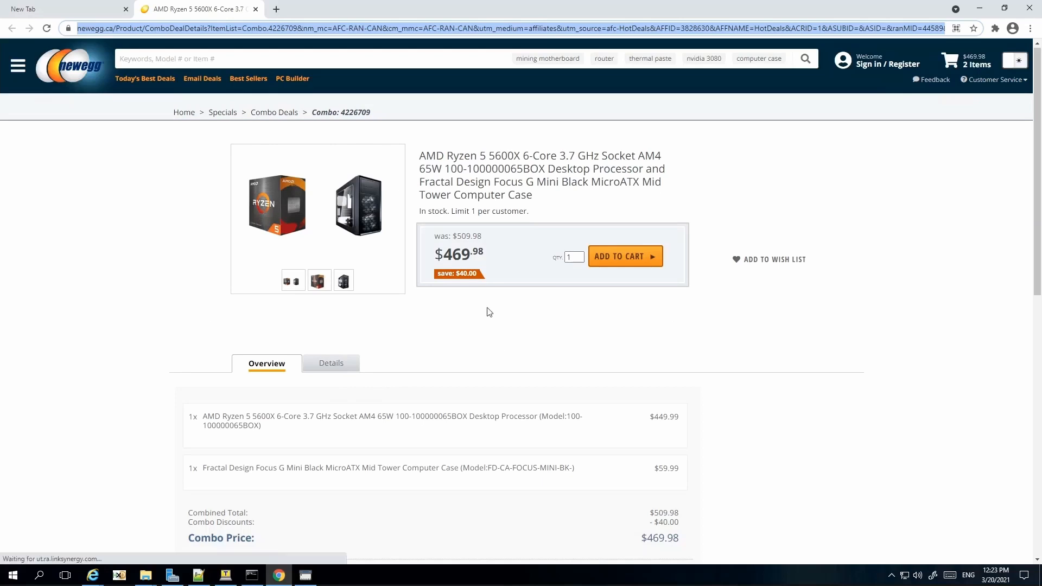
pyautogui.click(306, 573)
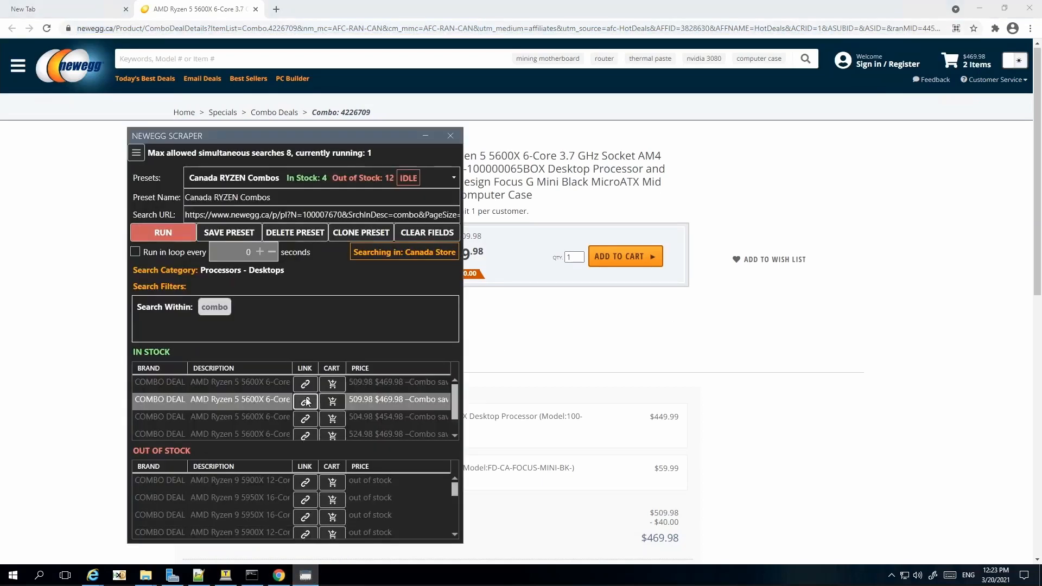
pyautogui.click(333, 402)
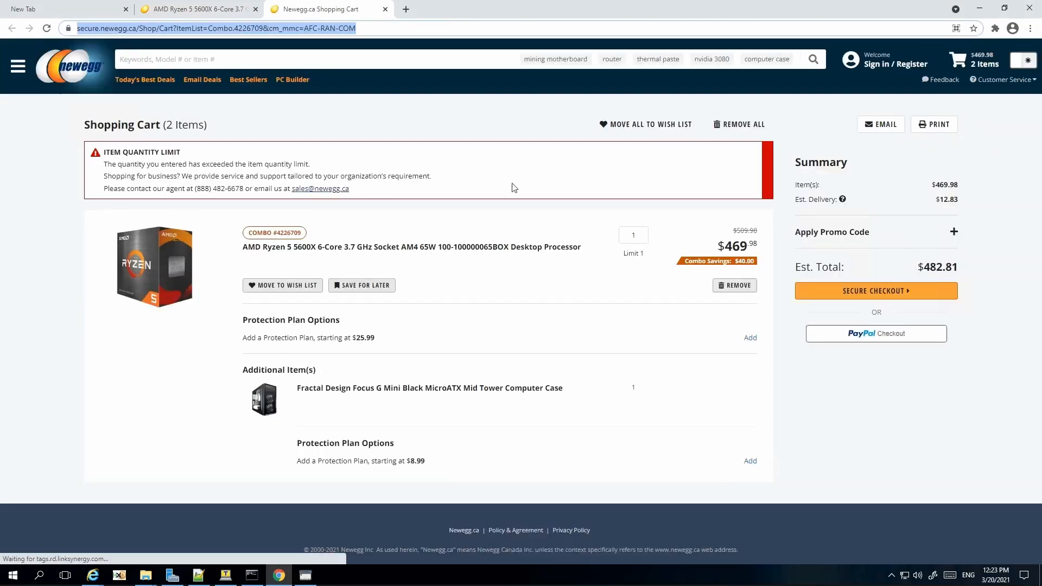
# Step: Remove the combo from the cart and re-add it, giving a $482.81 estimated total
pyautogui.click(741, 286)
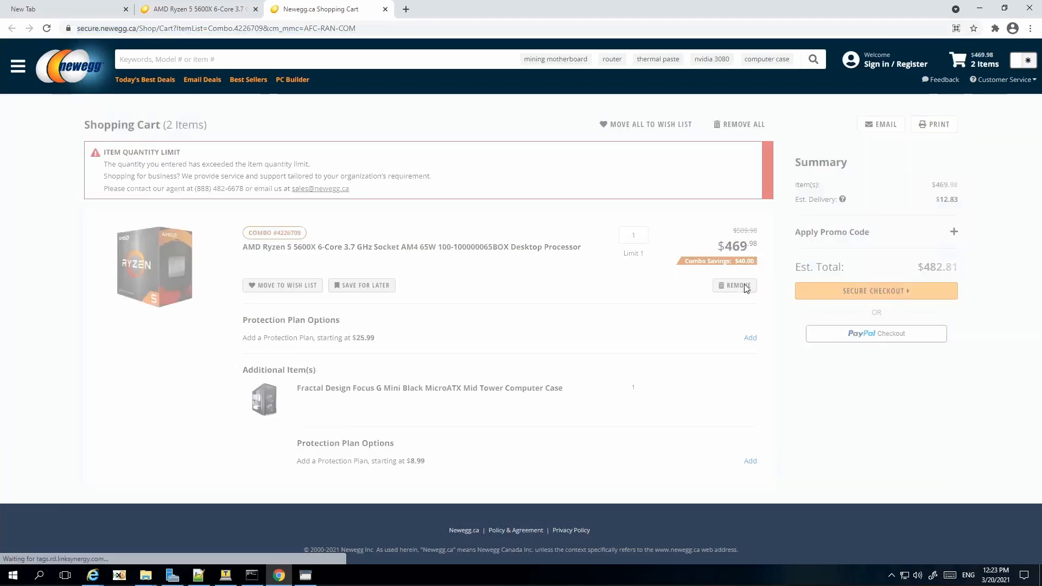
pyautogui.click(305, 576)
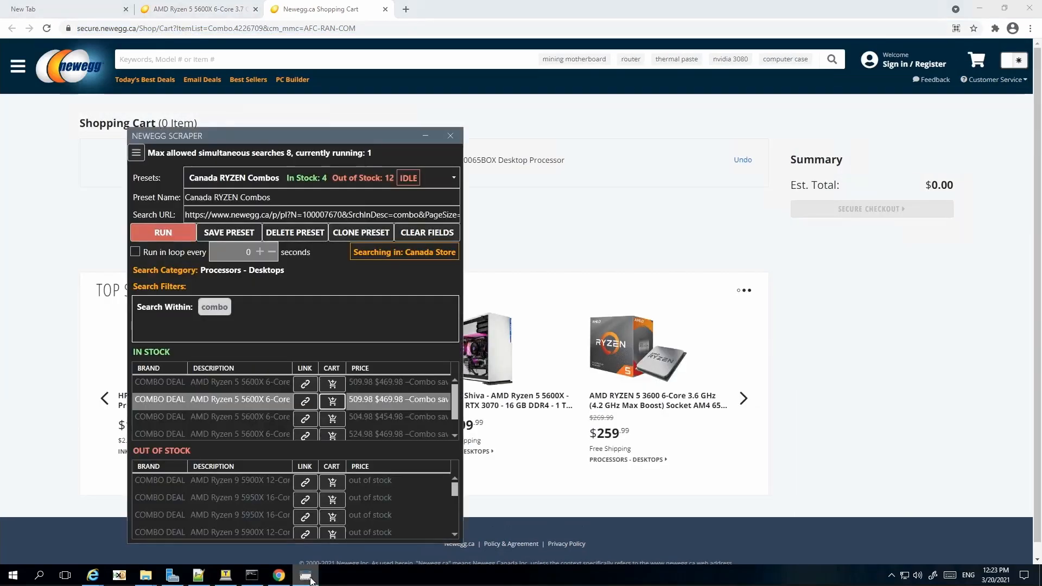
pyautogui.click(334, 405)
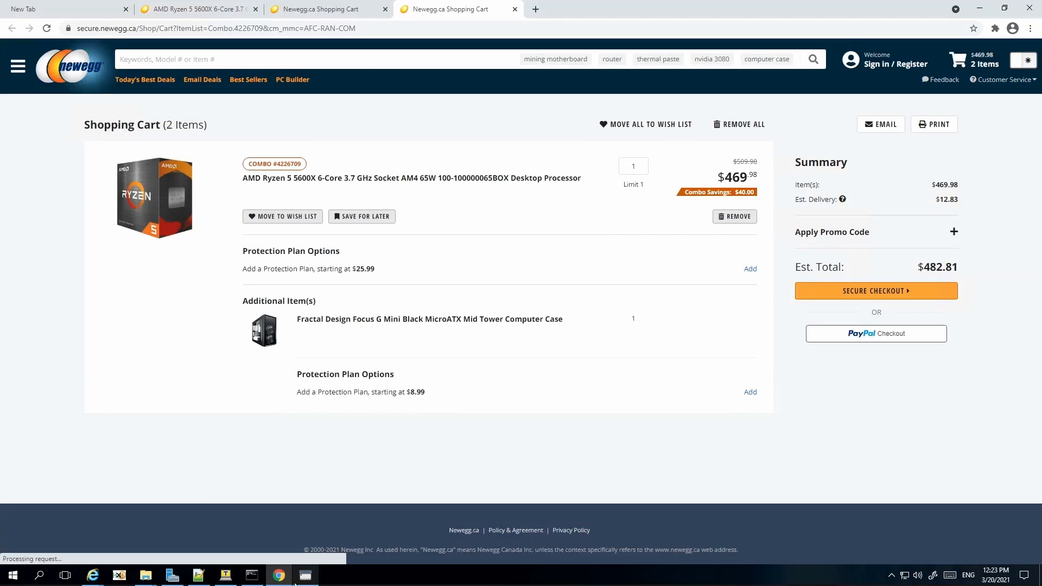
# Step: Bring the NeweggTracker folder forward and close the running scraper
pyautogui.click(153, 581)
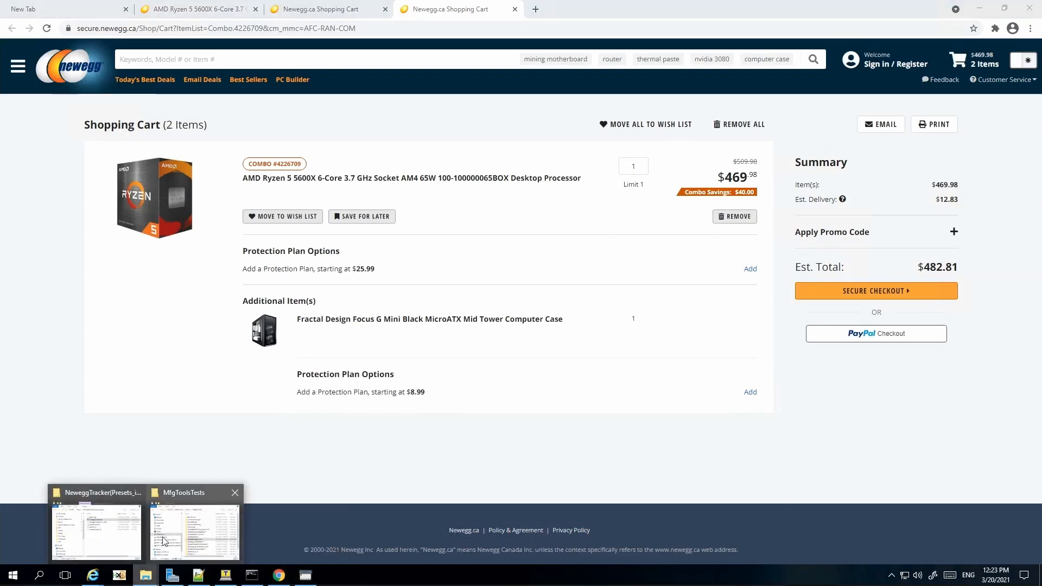
pyautogui.click(124, 540)
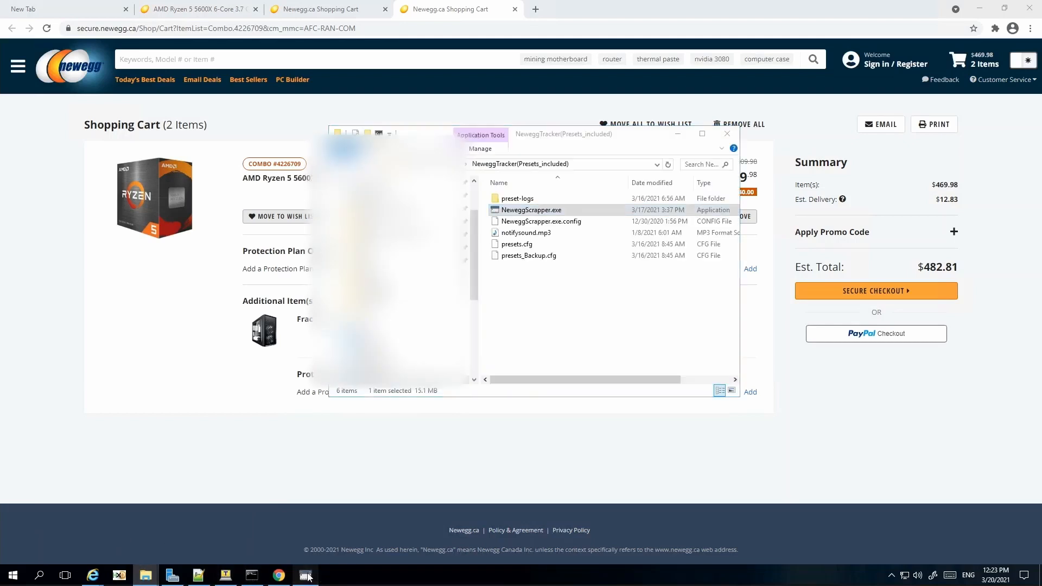
pyautogui.click(306, 576)
pyautogui.click(450, 133)
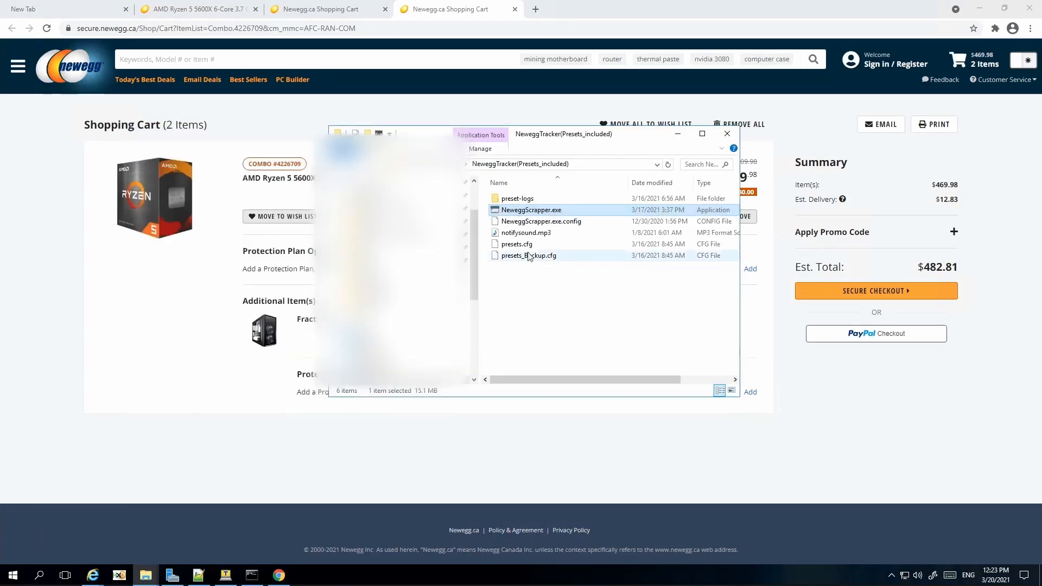
# Step: Permanently delete presets.cfg and relaunch NeweggScrapper.exe with no presets
pyautogui.click(515, 247)
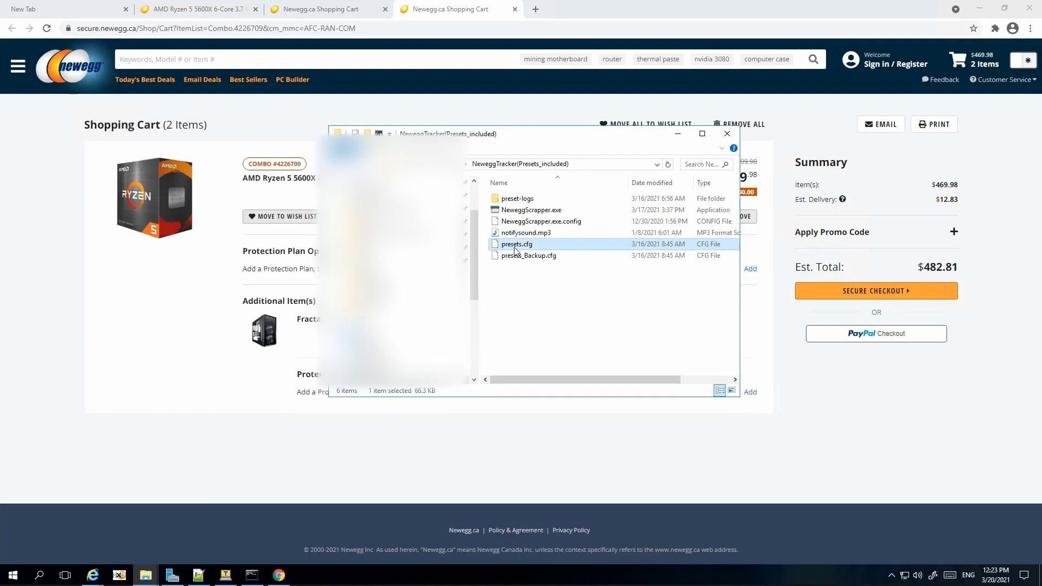
pyautogui.hotkey('shift', 'Delete')
pyautogui.press('Return')
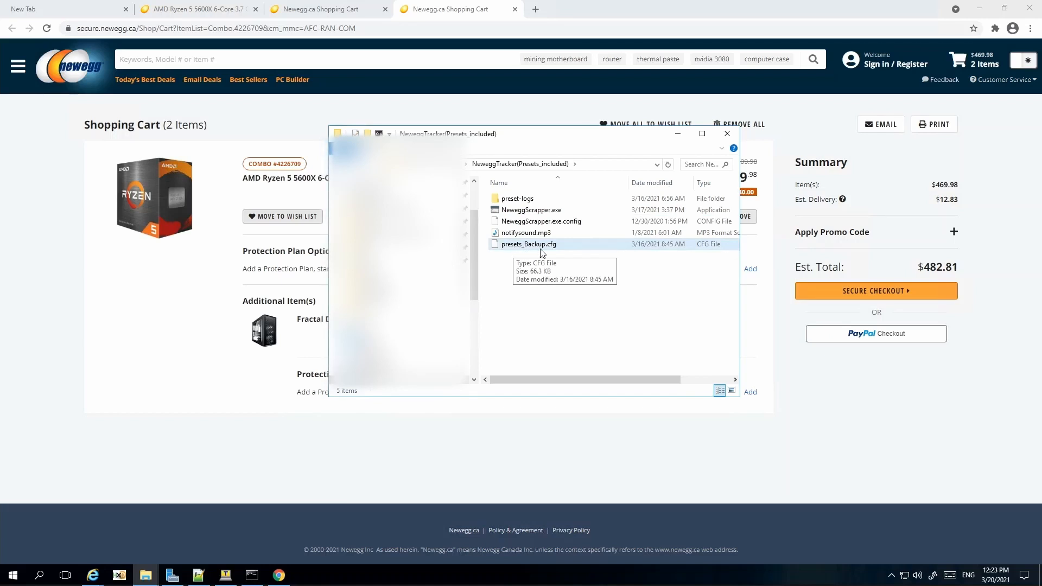
pyautogui.doubleClick(527, 211)
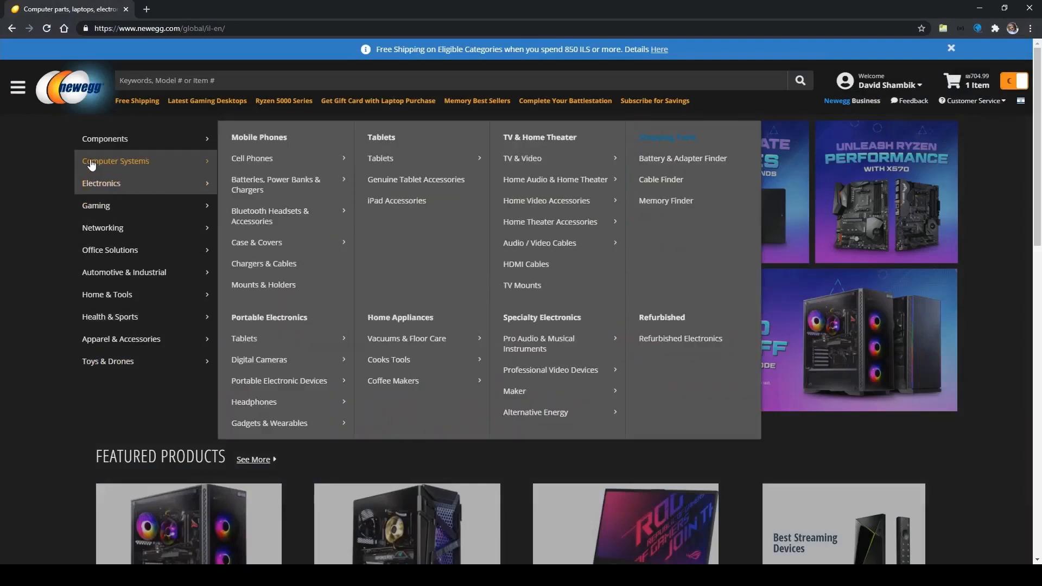
# Step: Go through Components > Video Cards & Video Devices to the Desktop Graphics Cards listing
pyautogui.moveTo(103, 144)
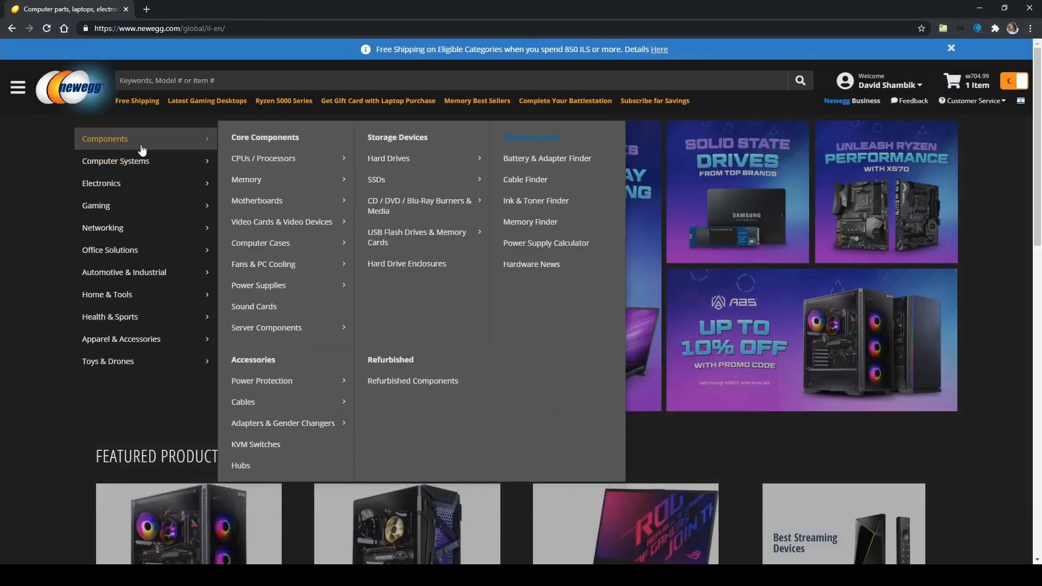
pyautogui.moveTo(272, 221)
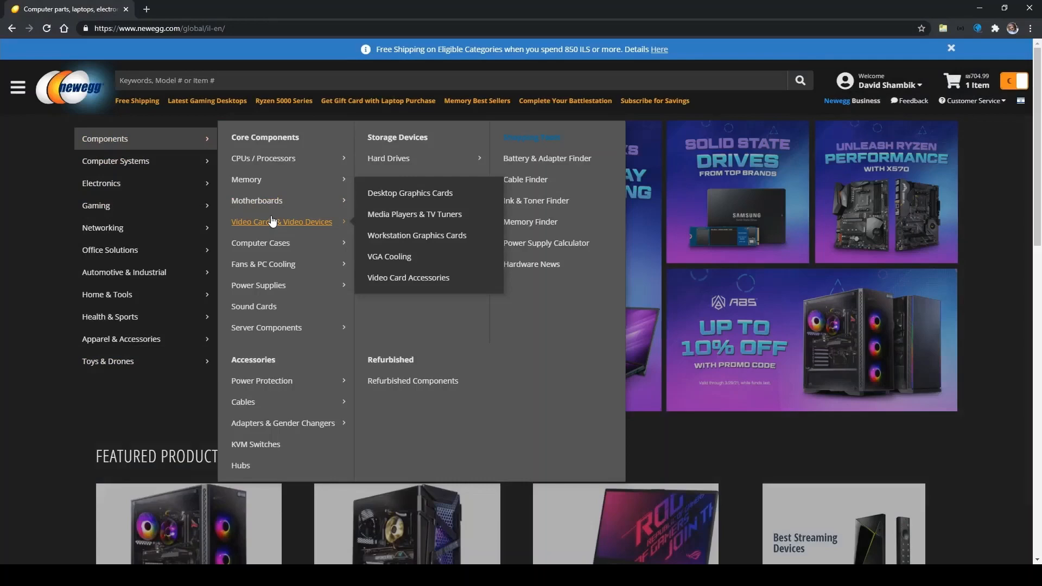
pyautogui.moveTo(120, 276)
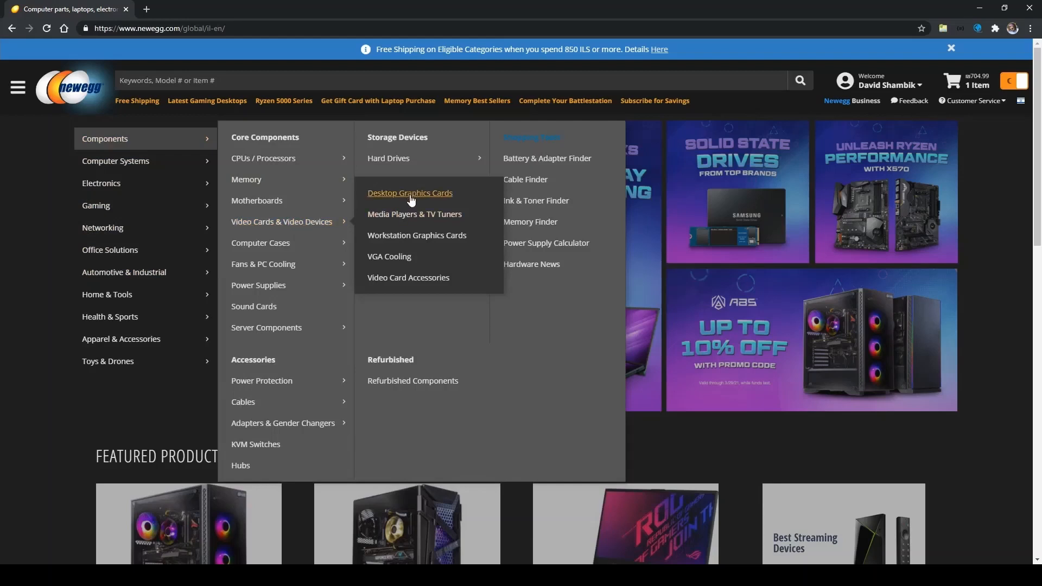
pyautogui.click(411, 197)
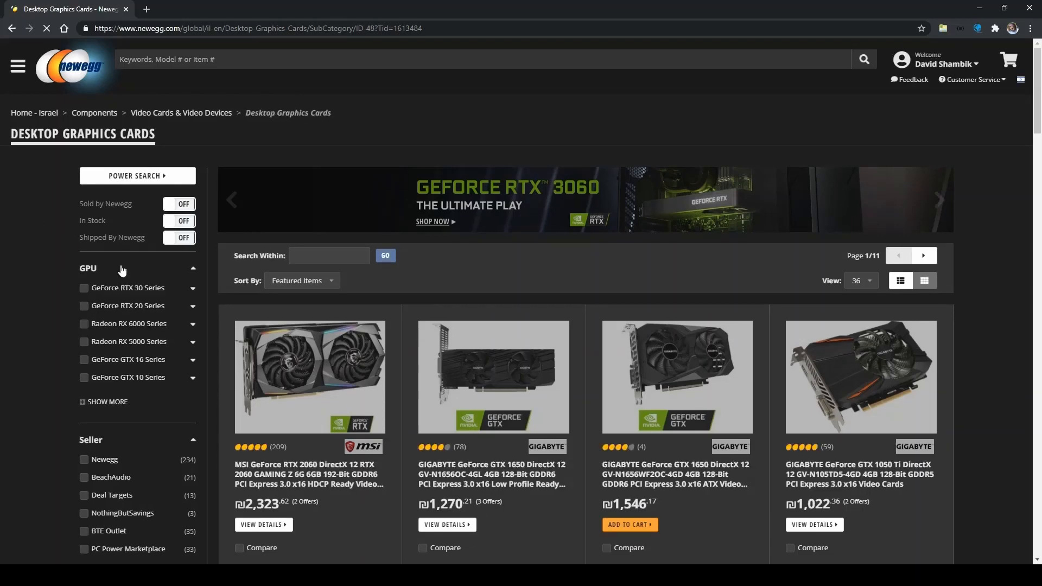
# Step: Filter graphics cards to GeForce RTX 3080, sold by Newegg, brand GIGABYTE
pyautogui.click(194, 291)
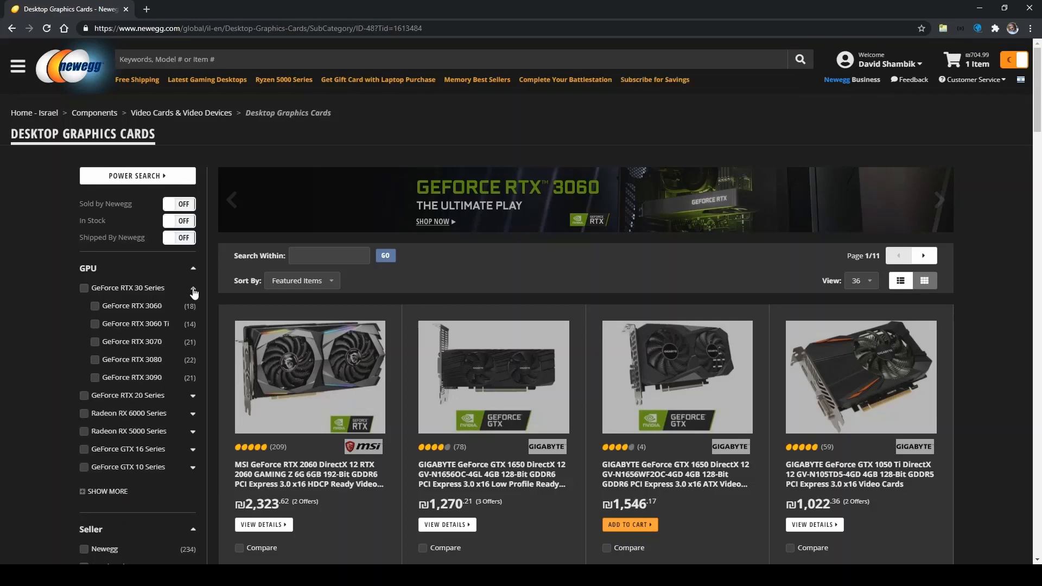
pyautogui.click(95, 363)
pyautogui.scroll(-5, 95, 366)
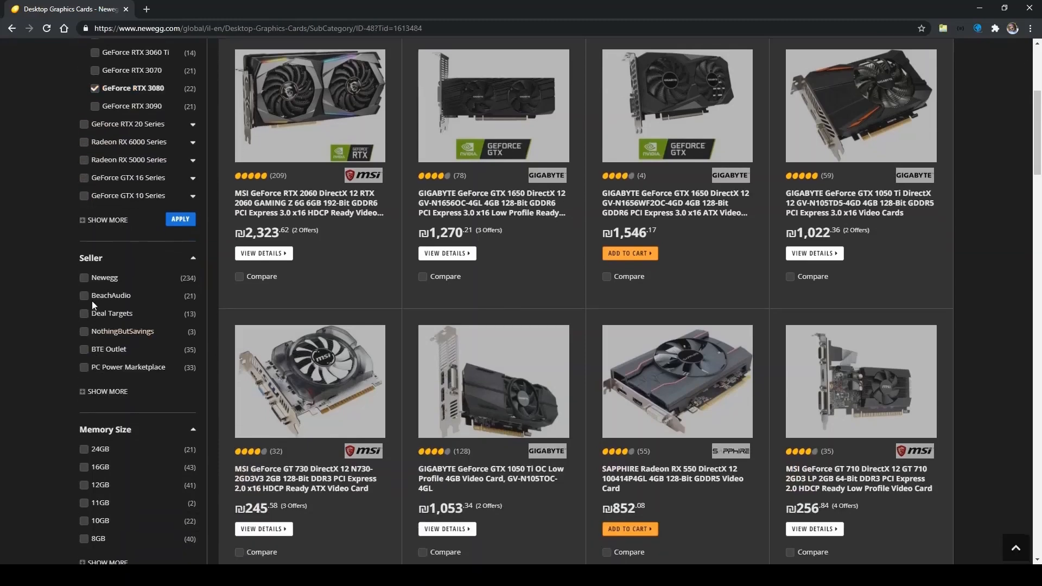
pyautogui.click(83, 278)
pyautogui.scroll(-6, 46, 277)
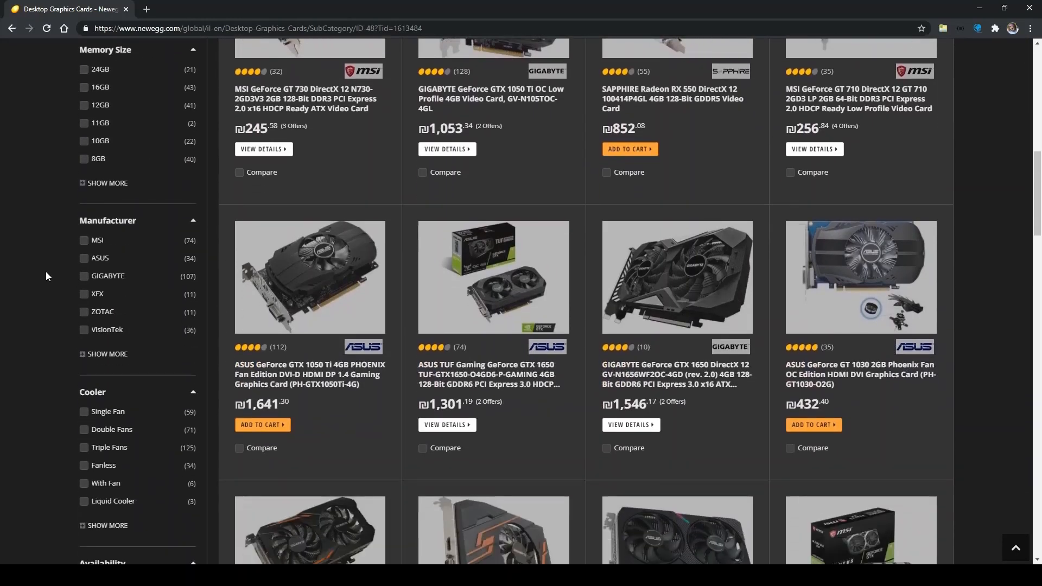
pyautogui.click(84, 278)
pyautogui.click(181, 355)
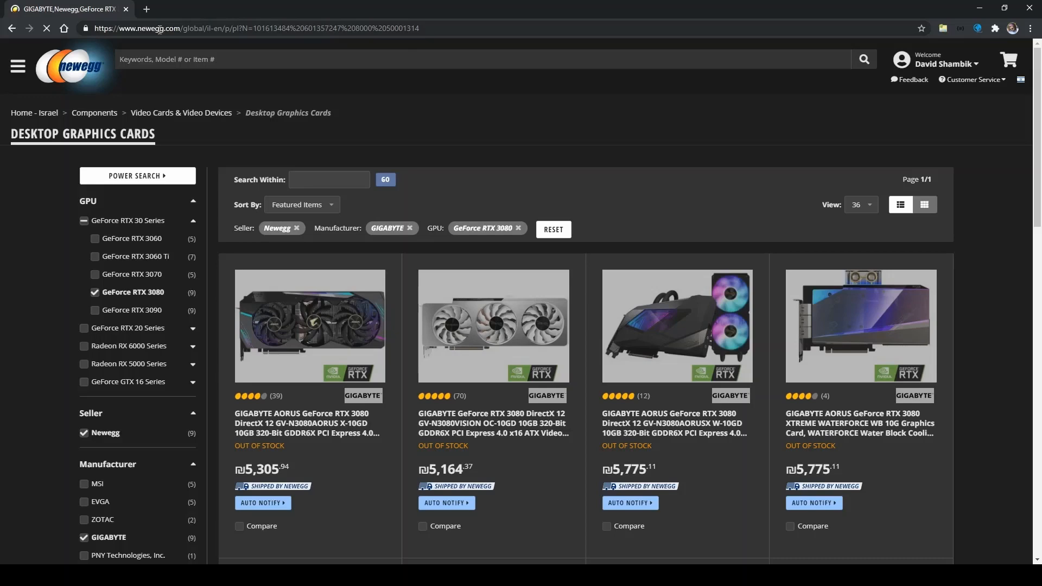
# Step: Copy the address of the 9 filtered results
pyautogui.click(320, 29)
pyautogui.hotkey('ctrl', 'c')
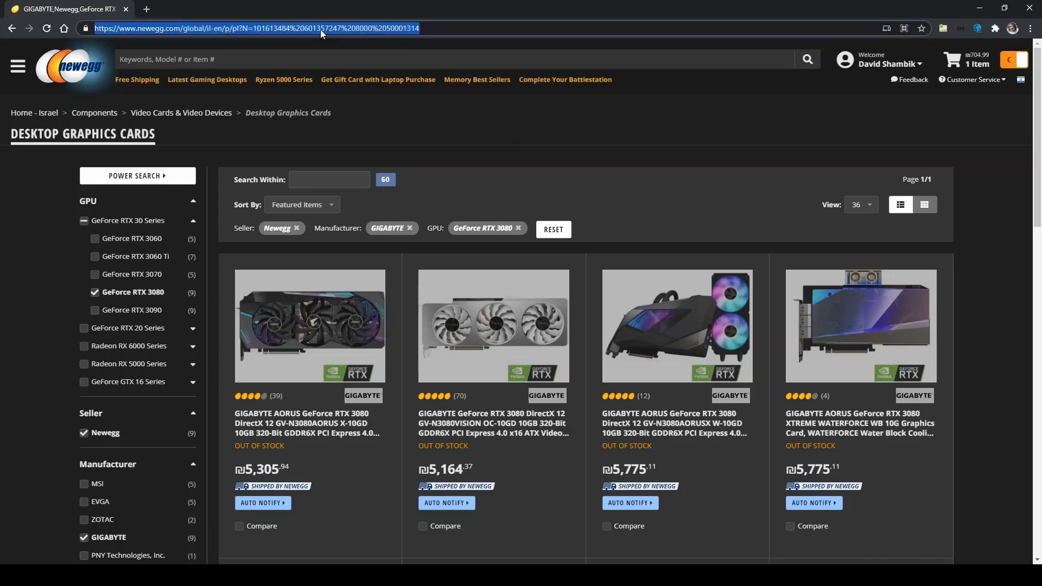
pyautogui.scroll(-3, 549, 356)
pyautogui.scroll(-5, 549, 402)
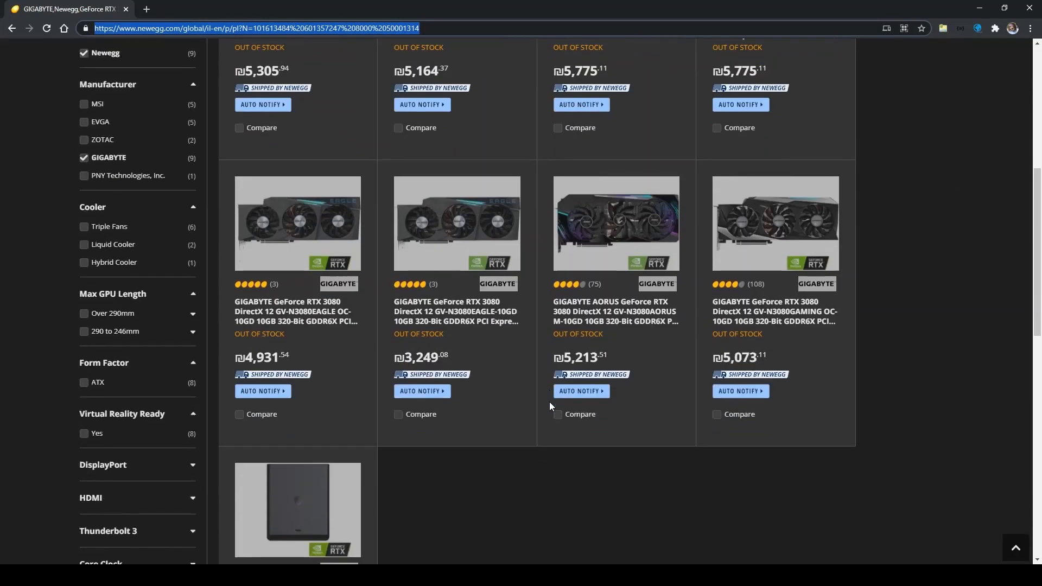
pyautogui.scroll(3, 448, 459)
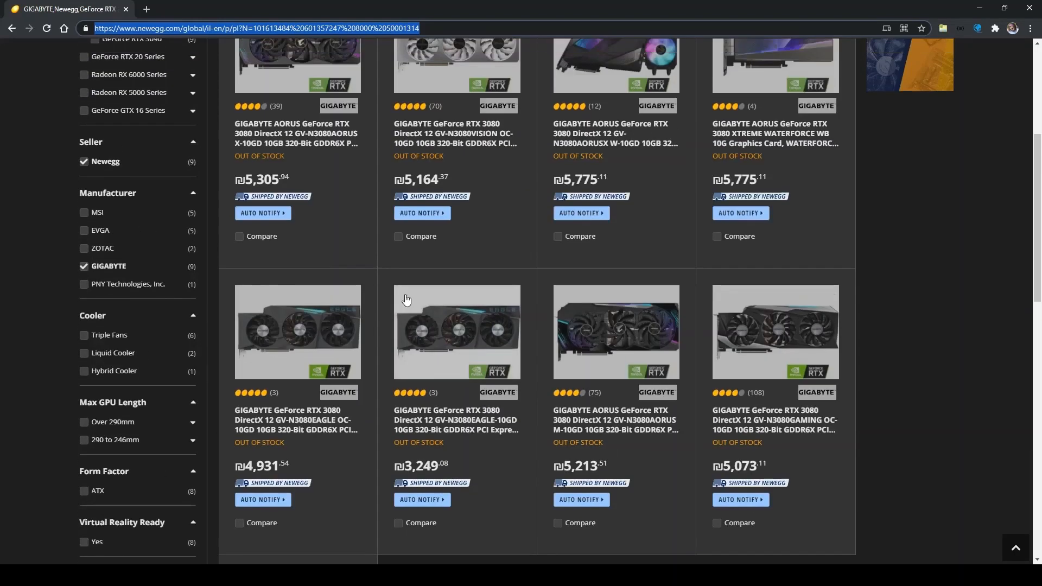
pyautogui.scroll(-4, 418, 328)
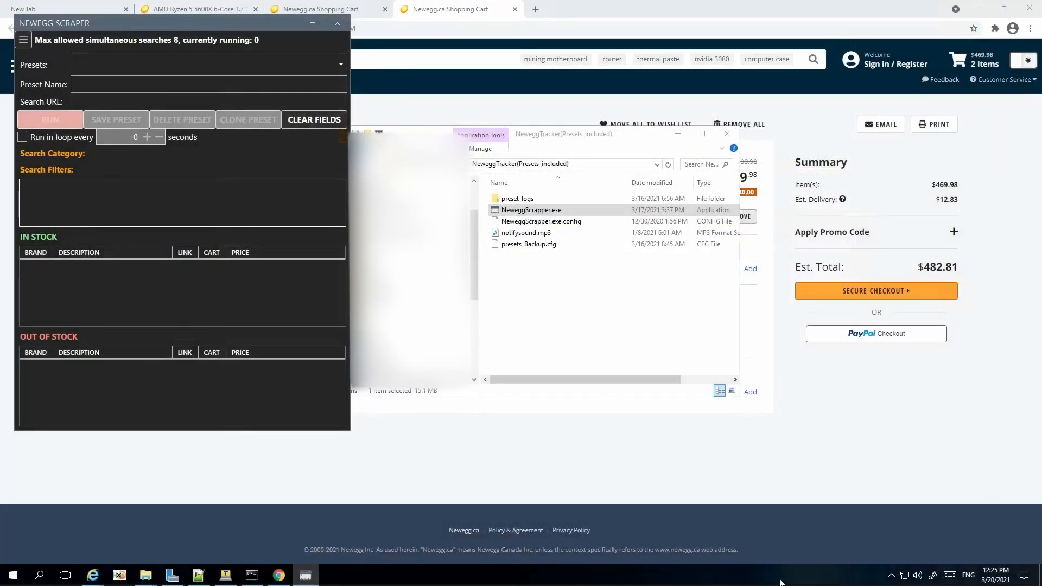
# Step: Paste the filtered search URL and name the preset 'Gigabyte 3080'
pyautogui.click(141, 102)
pyautogui.hotkey('ctrl', 'v')
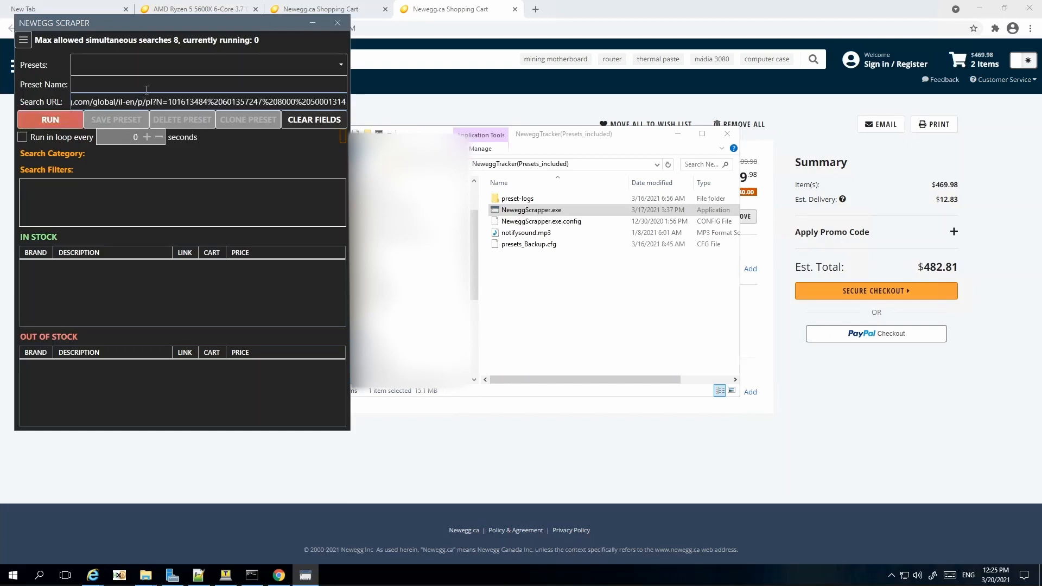
pyautogui.click(149, 84)
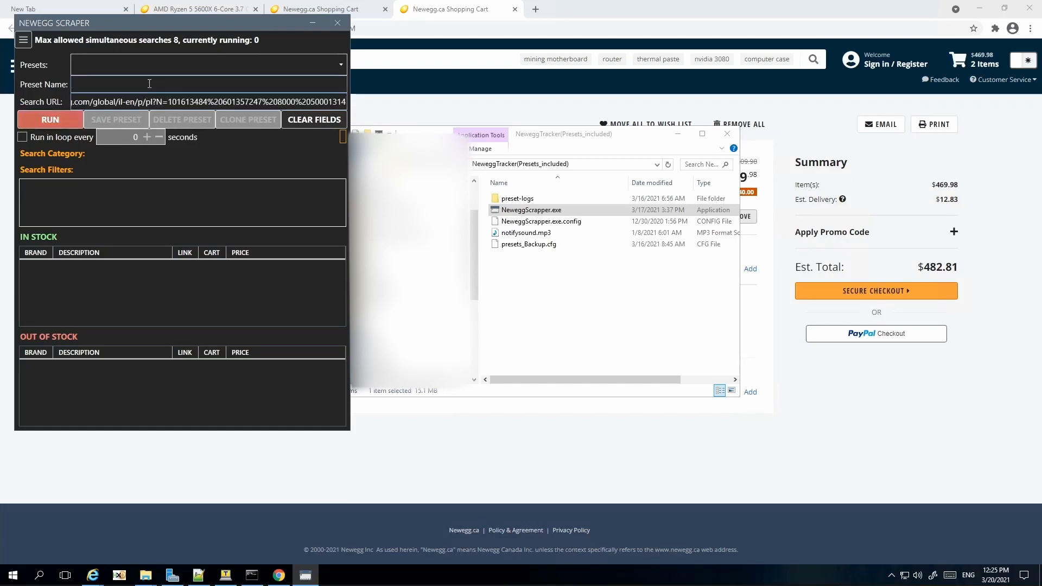
pyautogui.write('Gigabyte 3080')
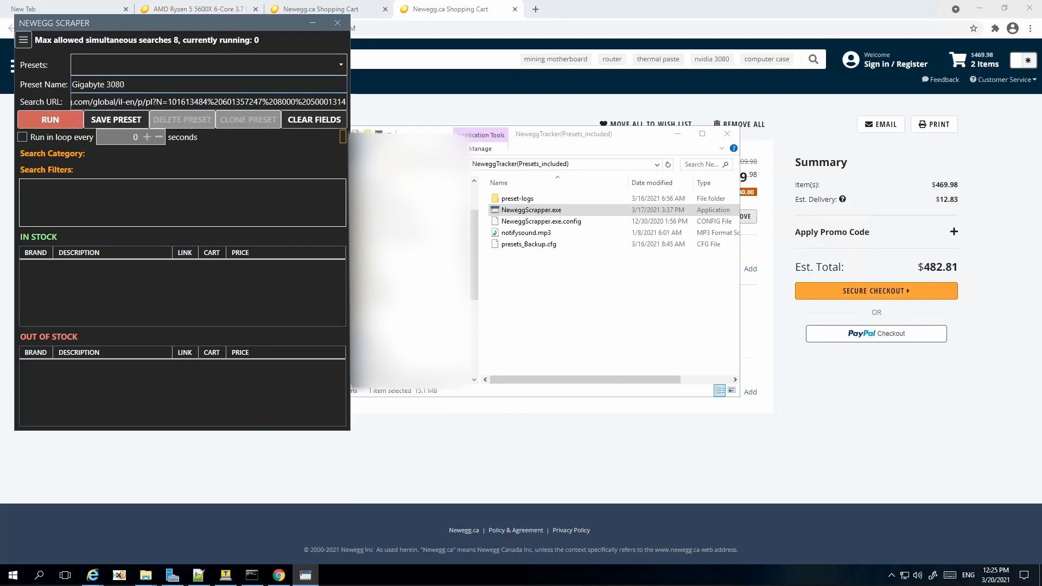
# Step: Save the Gigabyte 3080 preset and run it: 0 in stock, 9 out of stock
pyautogui.click(114, 120)
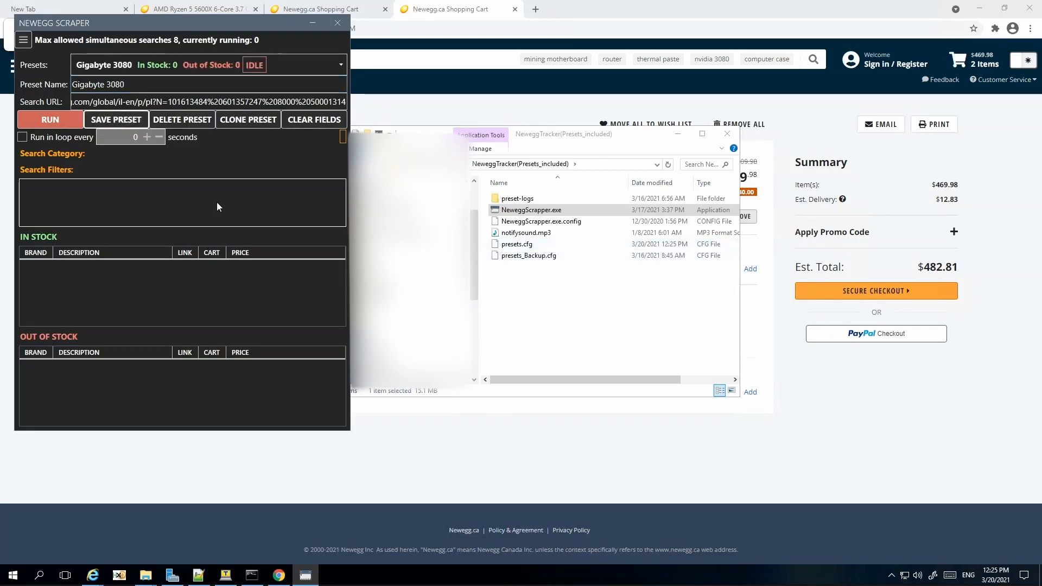
pyautogui.click(54, 122)
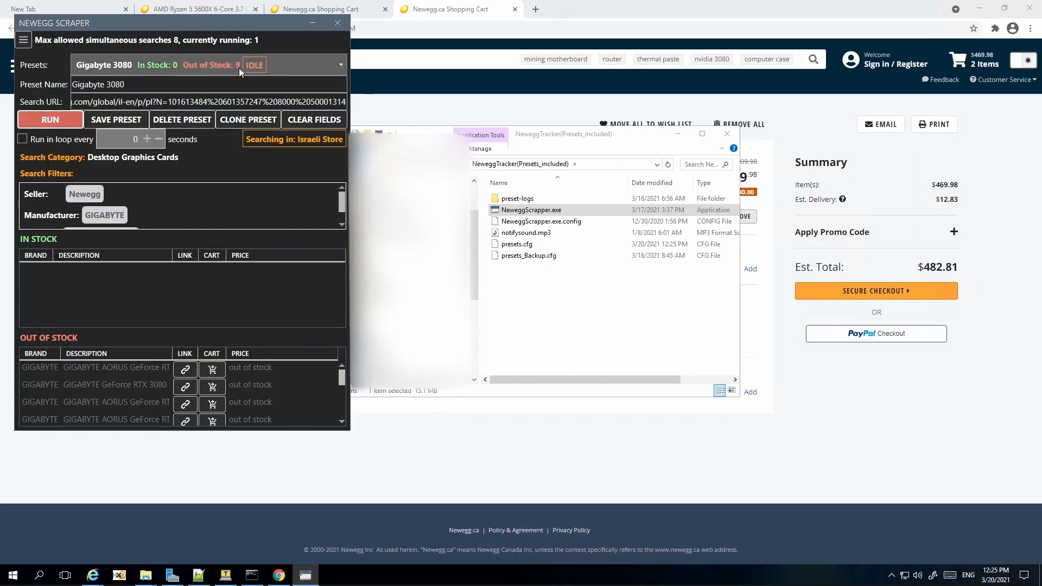
pyautogui.moveTo(210, 34); pyautogui.dragTo(307, 58)
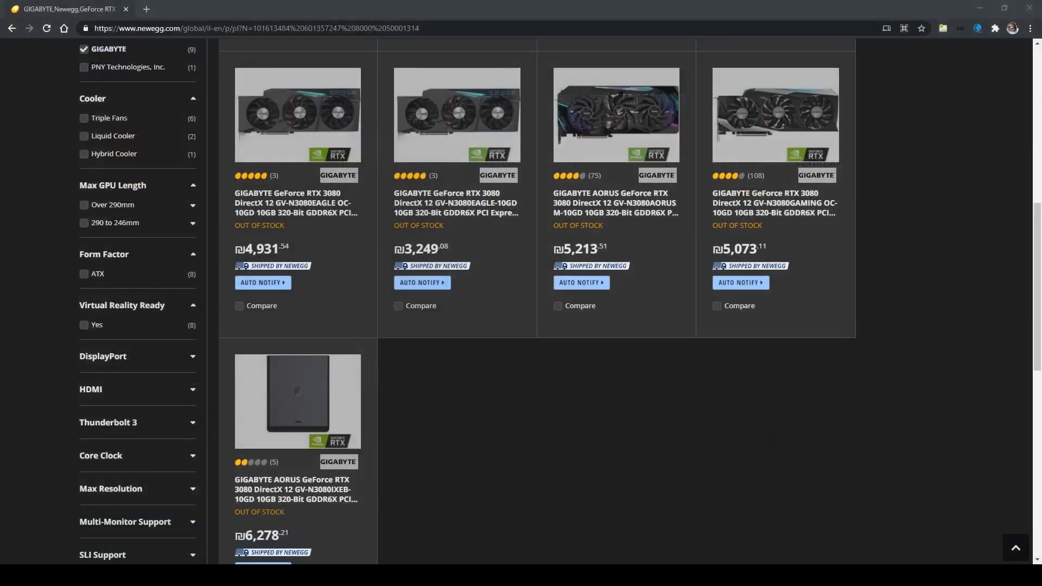
# Step: Open the GIGABYTE AORUS RTX 3080 GAMING BOX page and copy 'GAMING BOX' from its title
pyautogui.hotkey('ctrl', 'l')
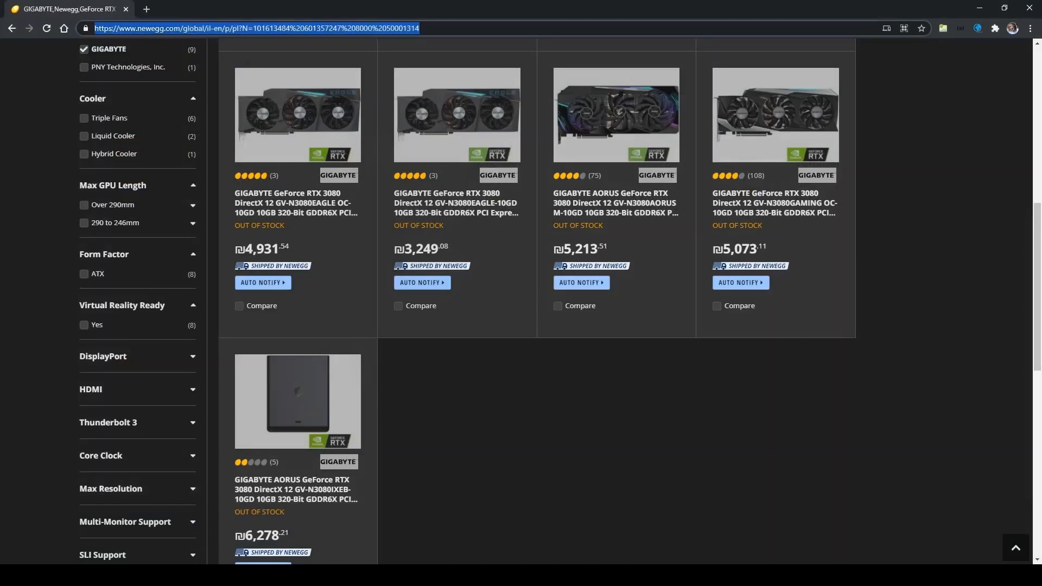
pyautogui.click(289, 485)
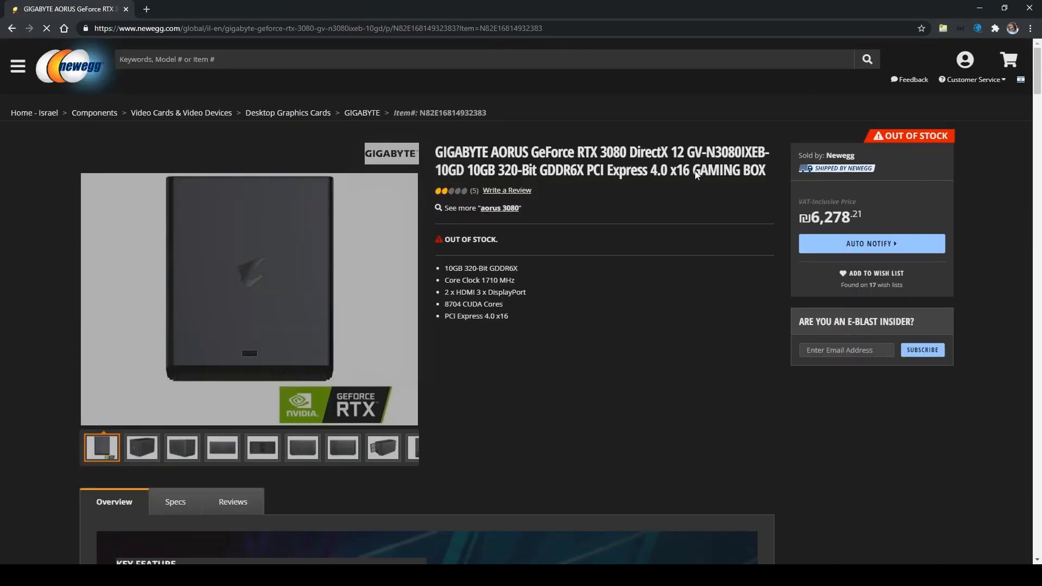
pyautogui.moveTo(697, 173); pyautogui.dragTo(766, 172)
pyautogui.hotkey('ctrl', 'c')
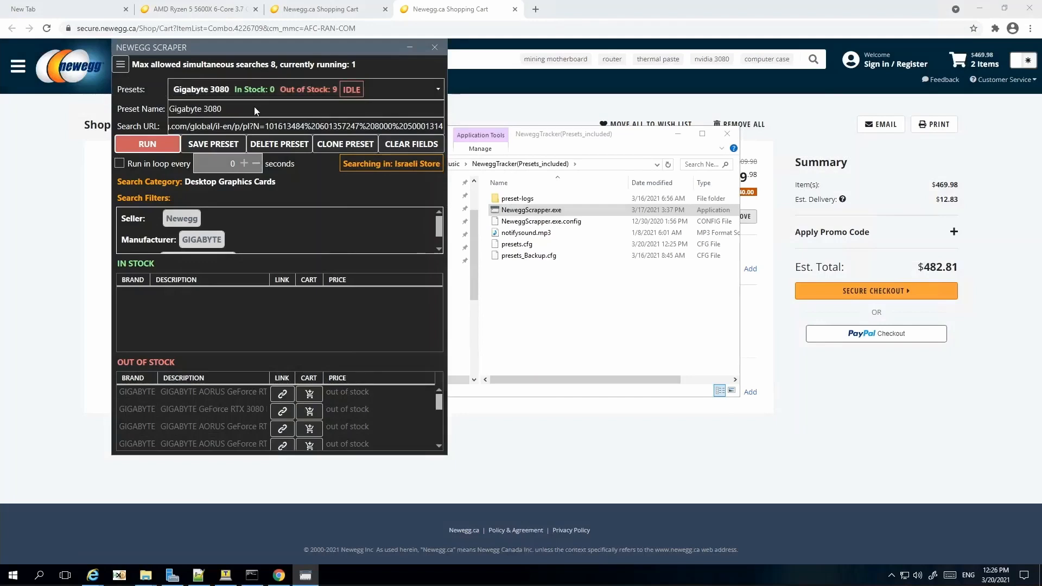
# Step: Add 'GAMING BOX' to the Exclusion Dictionary
pyautogui.click(122, 66)
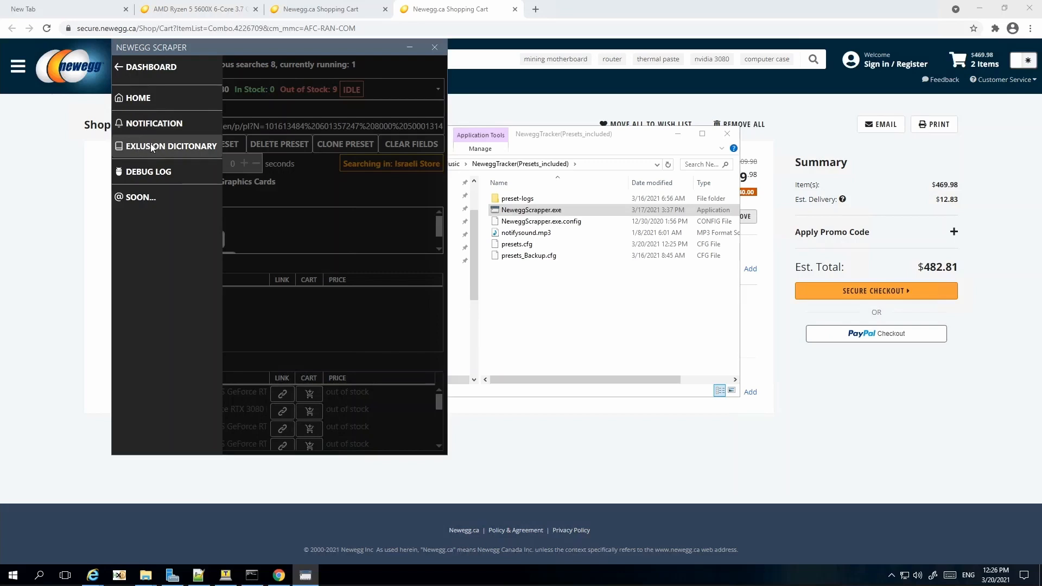
pyautogui.click(146, 146)
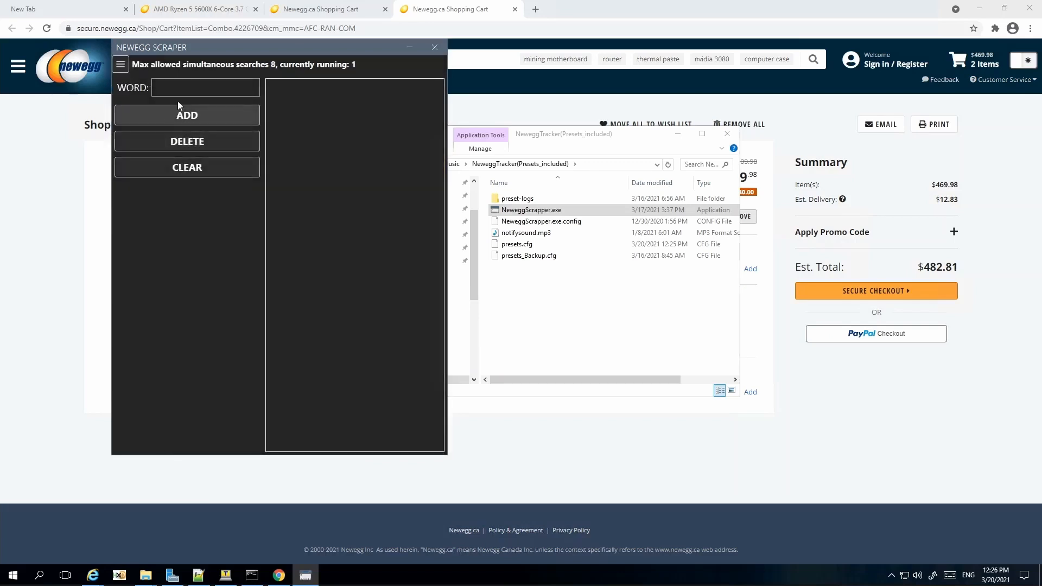
pyautogui.hotkey('ctrl', 'v')
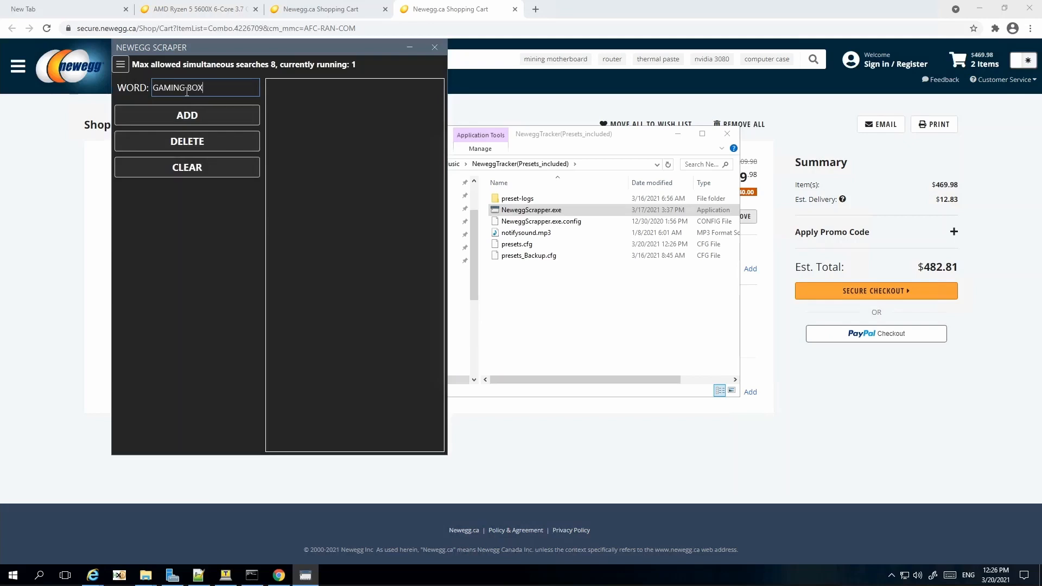
pyautogui.click(174, 117)
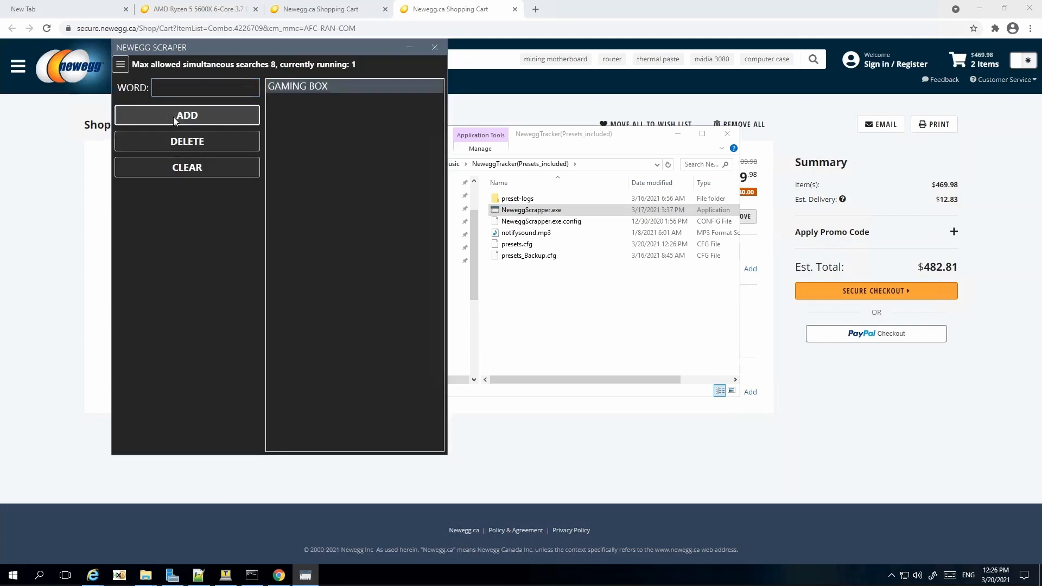
# Step: Re-save the Gigabyte 3080 preset, clear the fields, and reload it from Presets
pyautogui.click(116, 65)
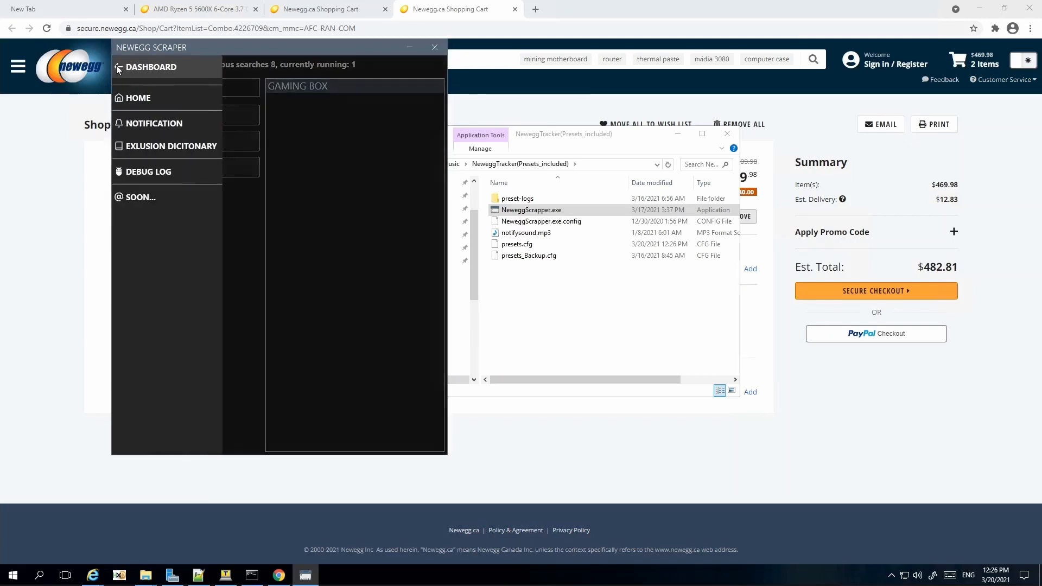
pyautogui.click(140, 98)
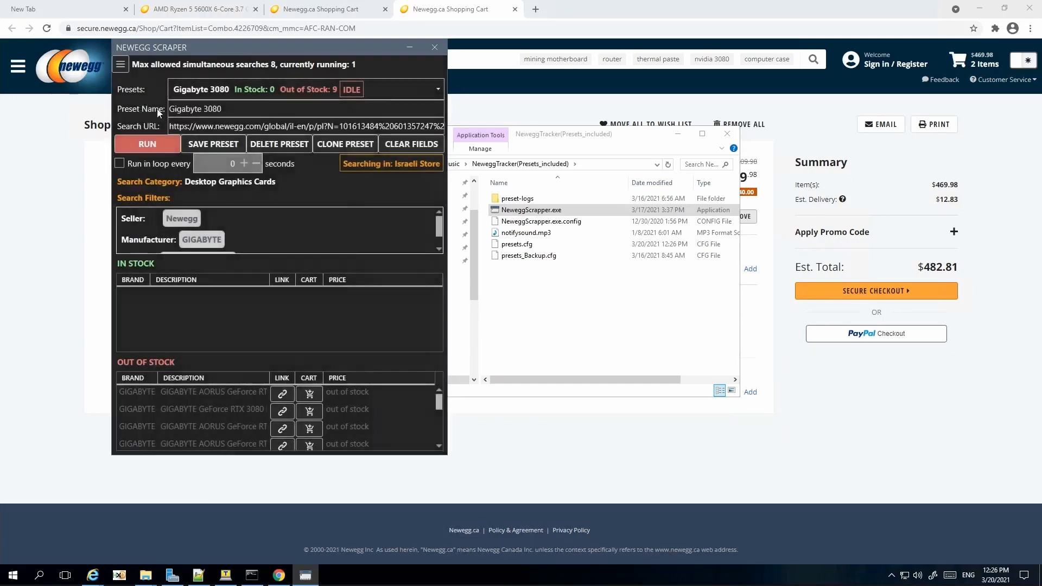
pyautogui.click(207, 142)
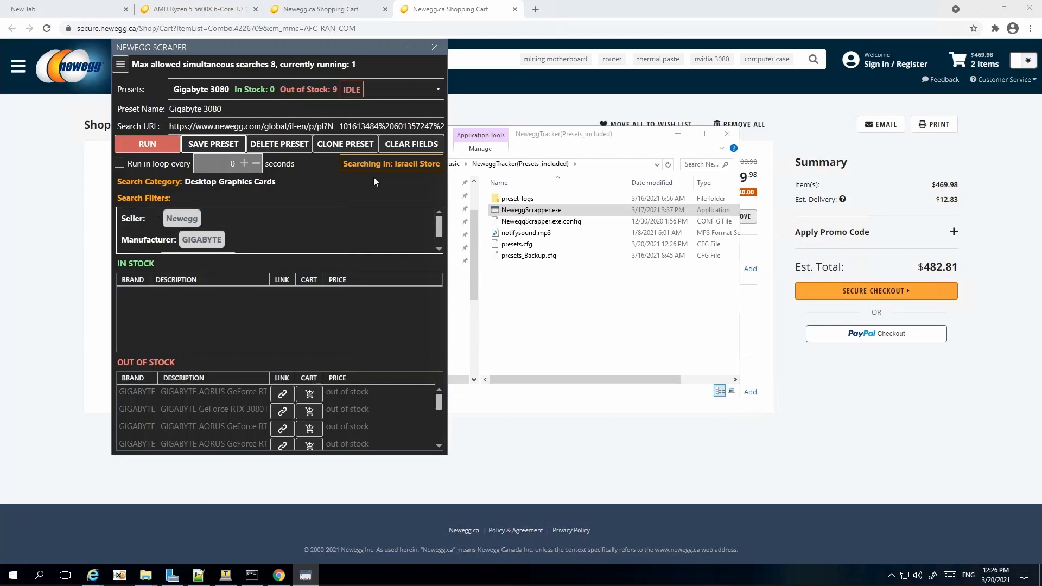
pyautogui.click(408, 145)
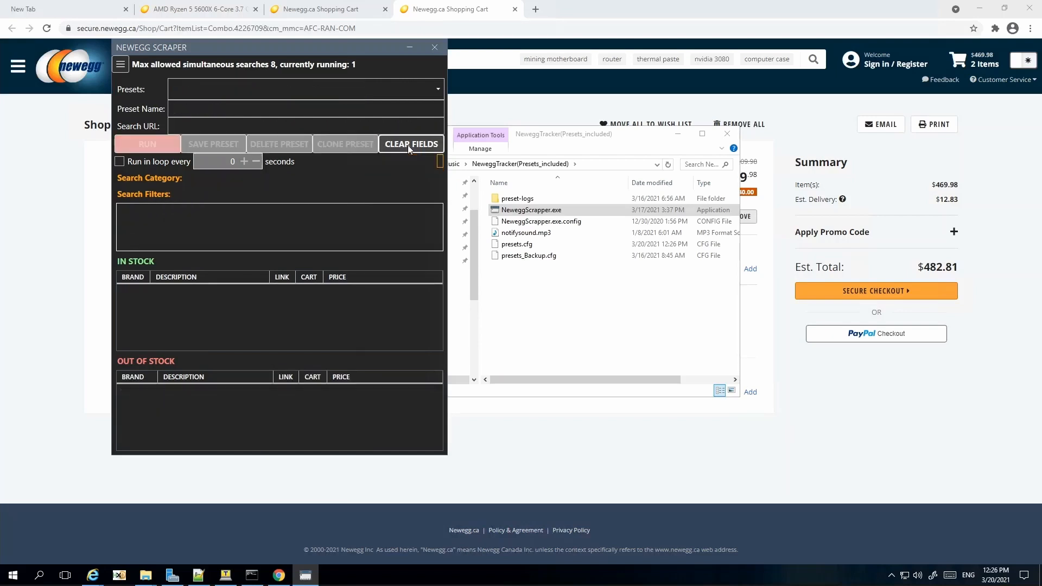
pyautogui.click(438, 92)
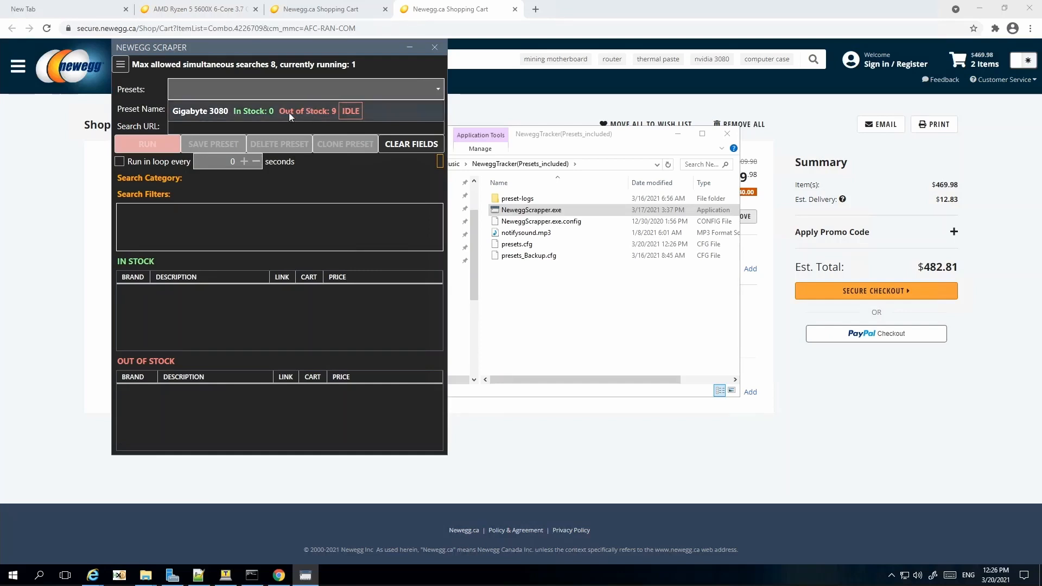
pyautogui.click(383, 115)
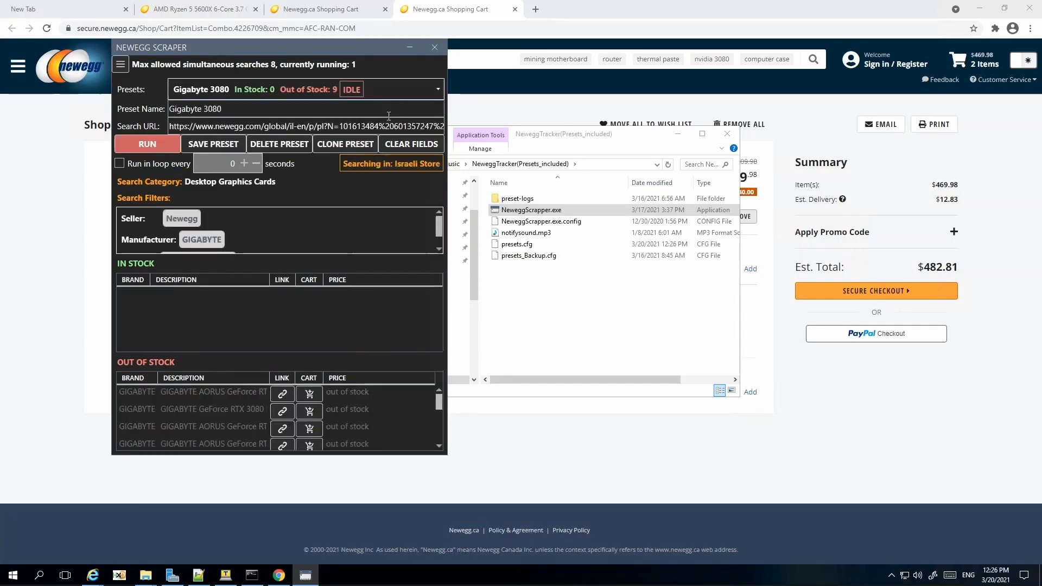
pyautogui.click(415, 148)
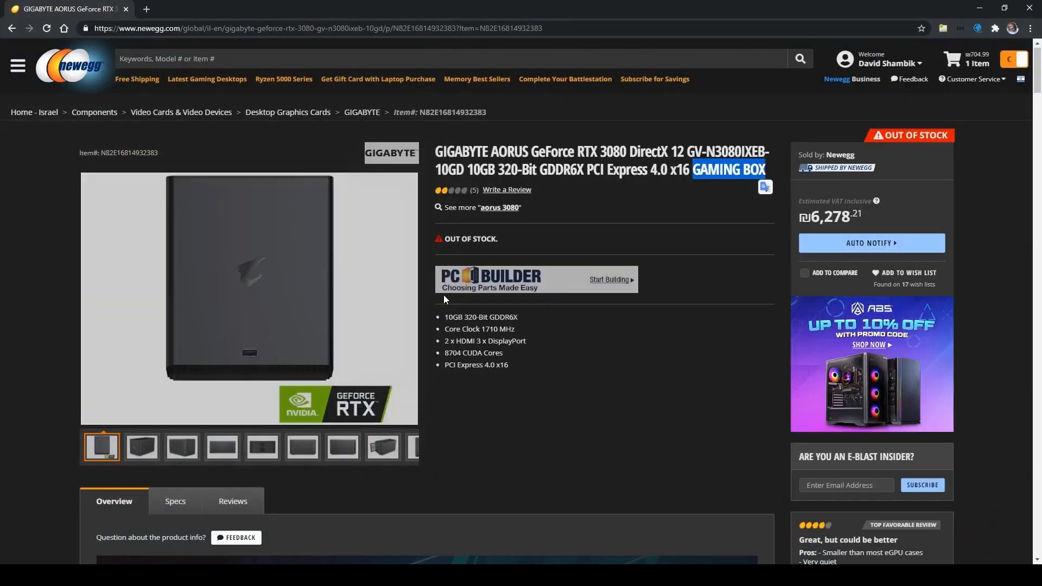
# Step: Open Newegg's Components > CPUs / Processors > Processors - Desktops category
pyautogui.click(61, 73)
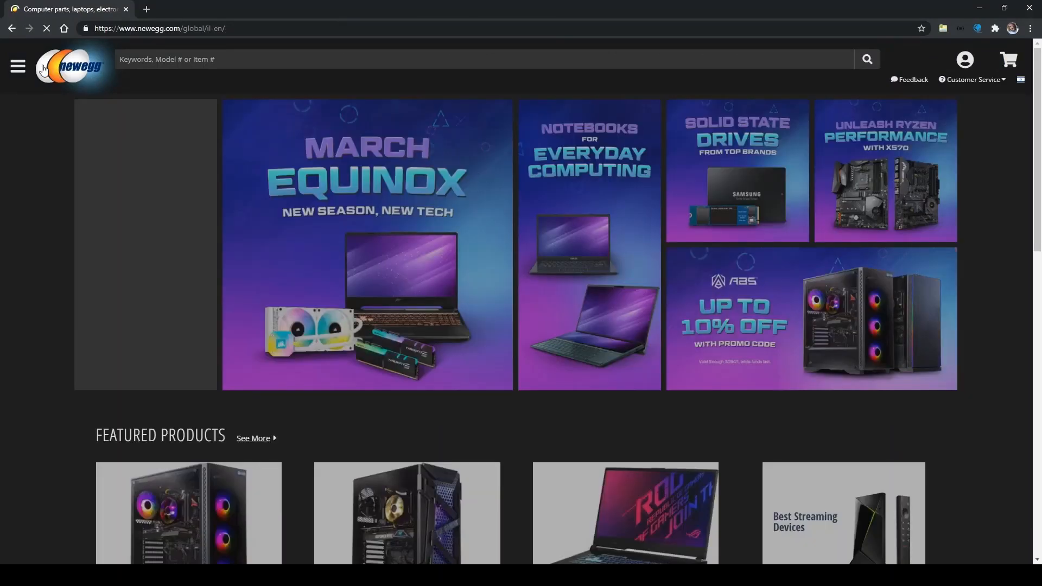
pyautogui.click(17, 69)
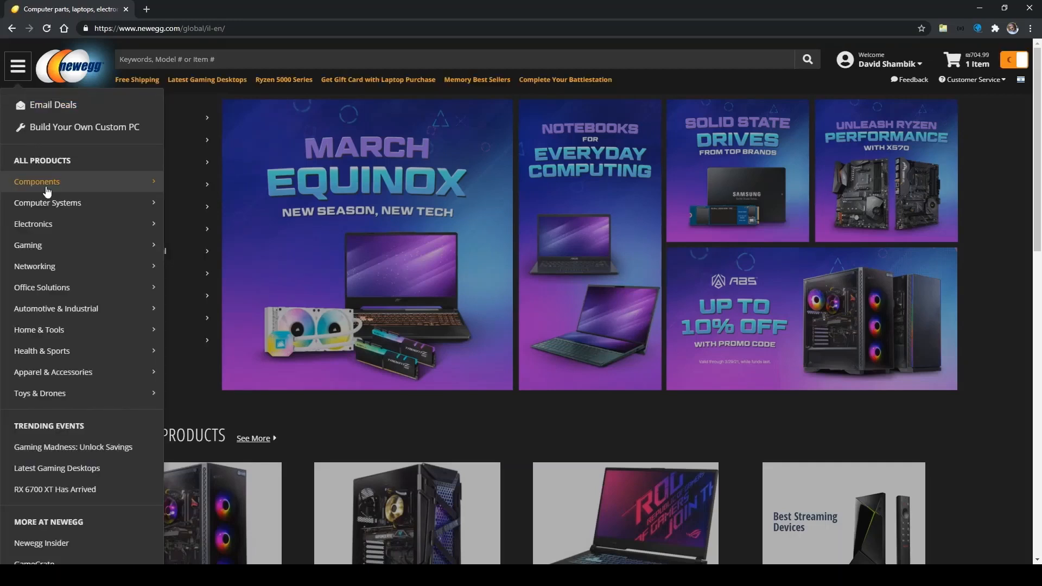
pyautogui.moveTo(47, 191)
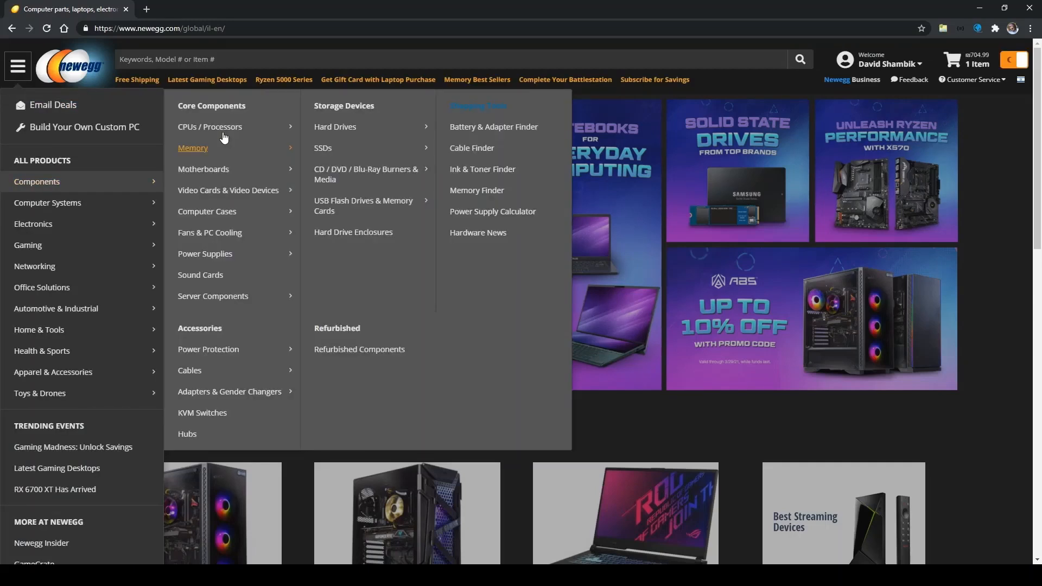
pyautogui.moveTo(261, 127)
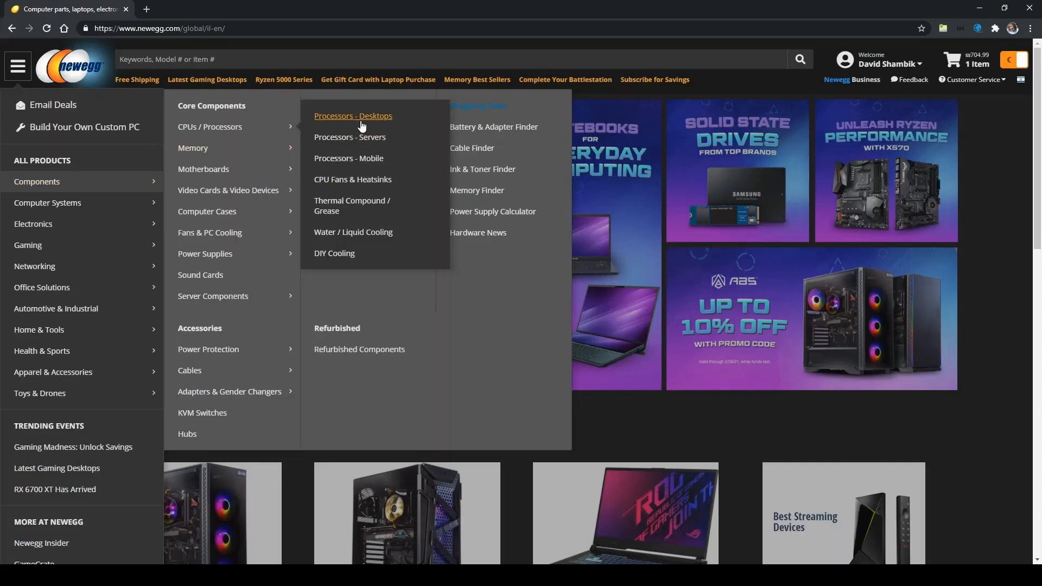
pyautogui.click(362, 123)
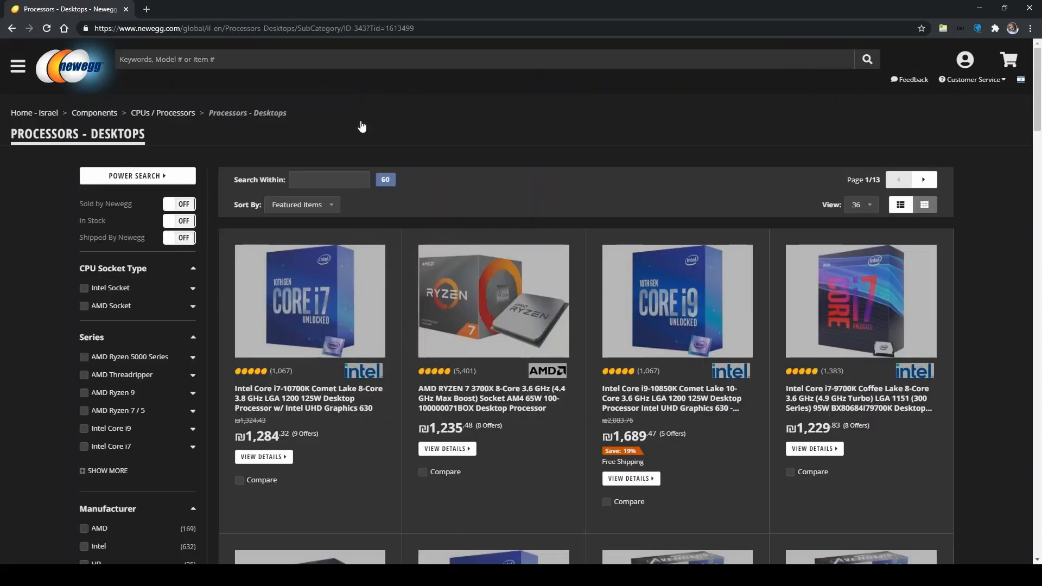
# Step: Search within desktop processors for 'combo' and select the results page address
pyautogui.click(311, 181)
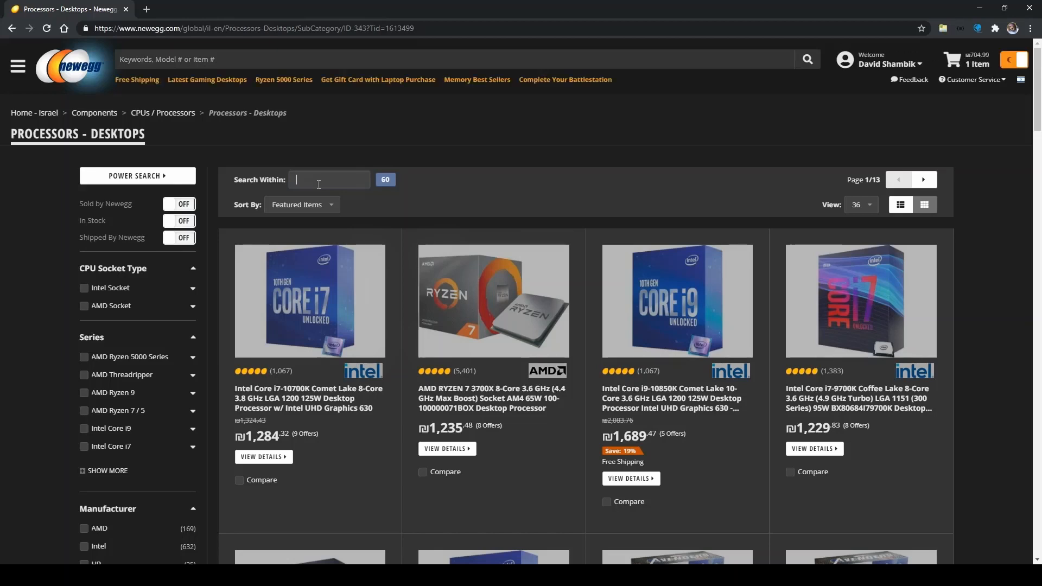
pyautogui.write('combo')
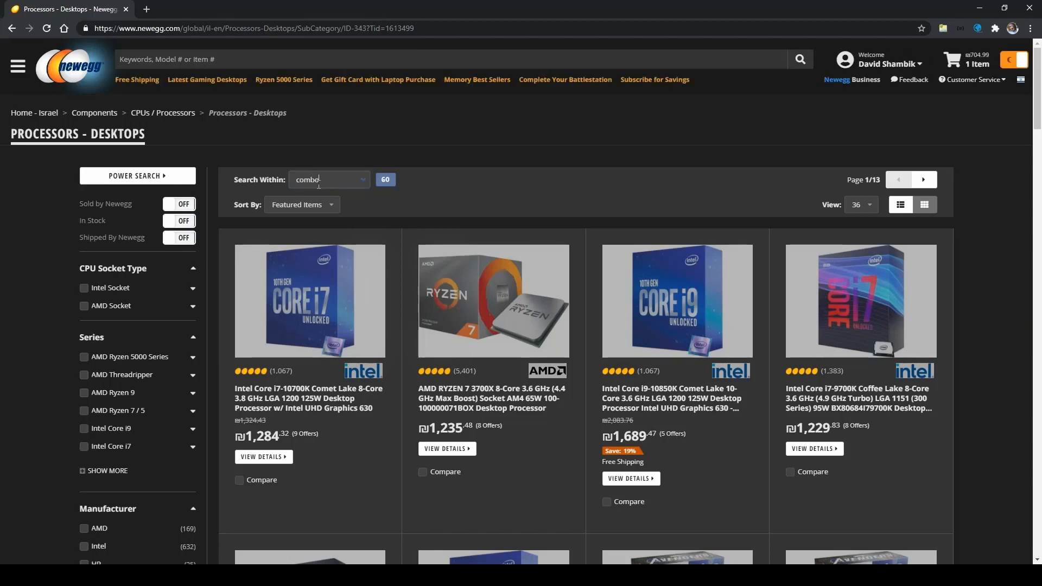
pyautogui.press('Return')
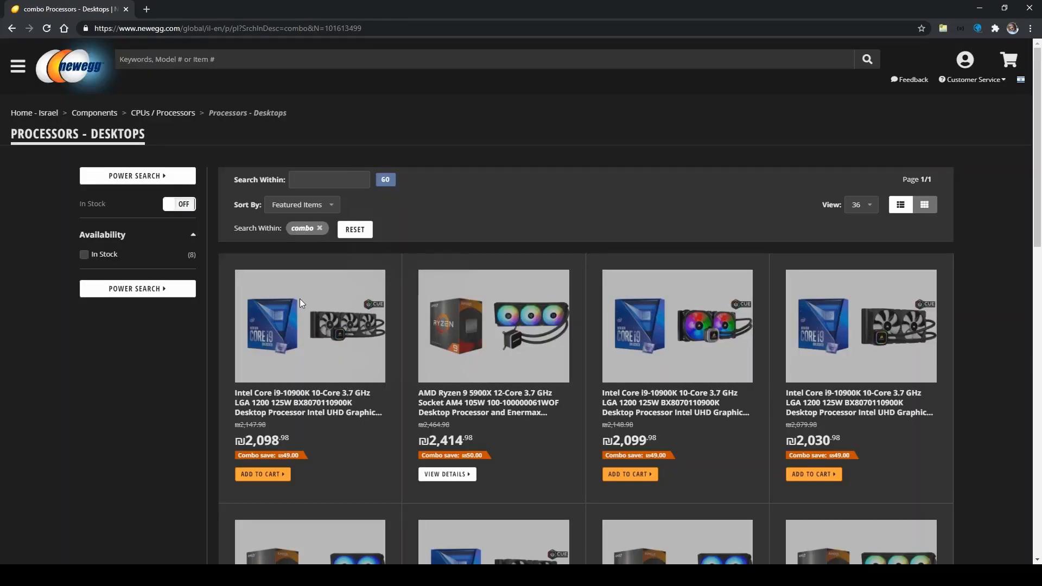
pyautogui.scroll(-3, 300, 299)
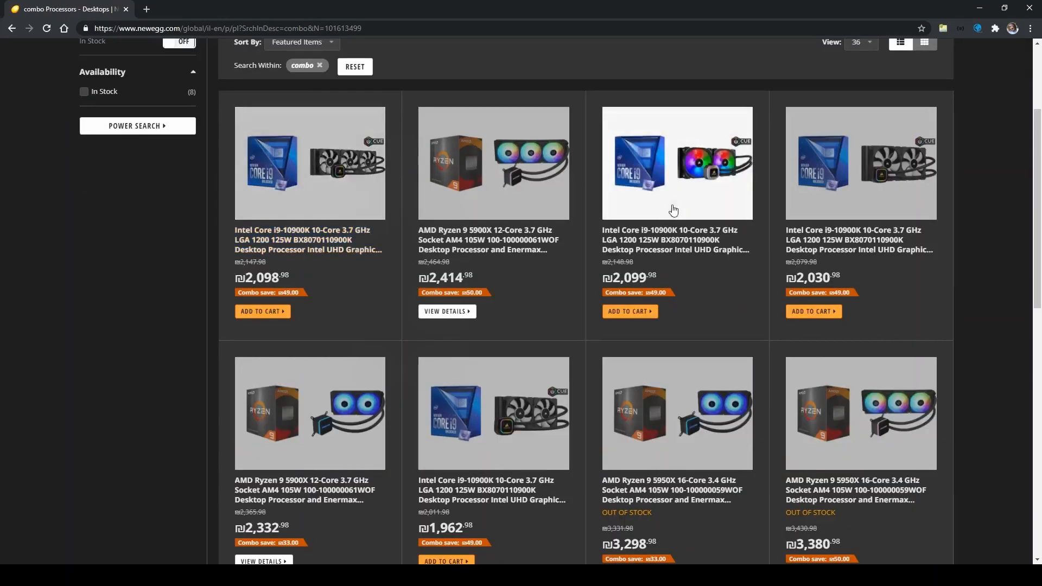
pyautogui.scroll(-4, 673, 206)
pyautogui.scroll(-1, 671, 255)
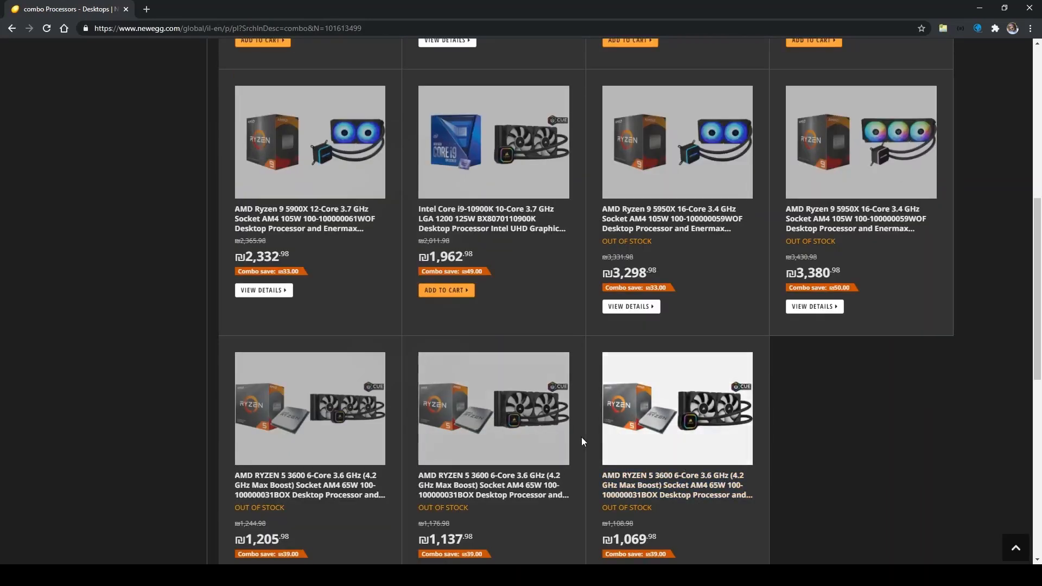
pyautogui.scroll(8, 581, 437)
pyautogui.click(380, 28)
pyautogui.hotkey('ctrl', 'c')
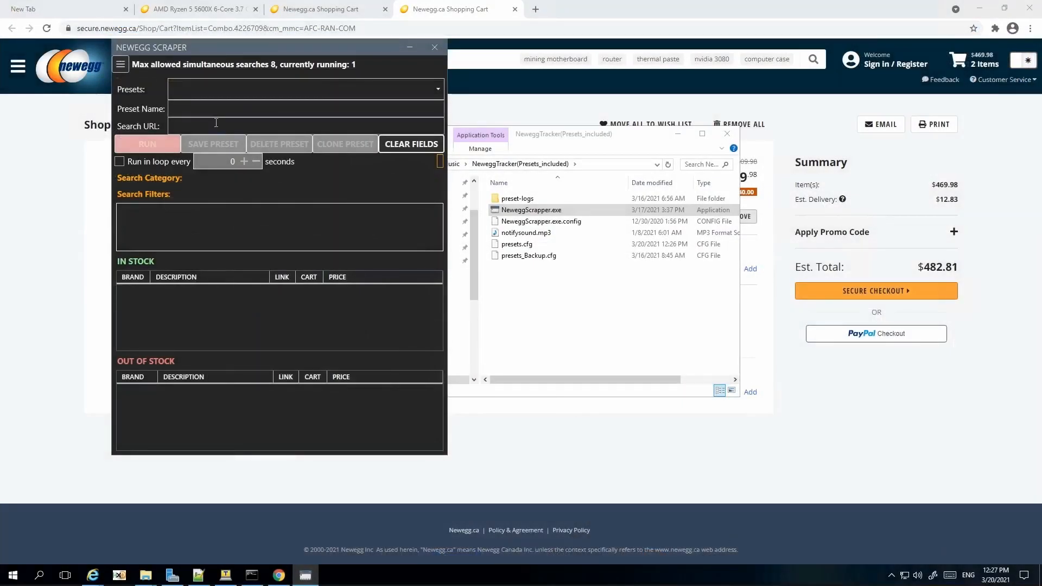
# Step: Paste the combo-deals URL, save it as preset 'Ryzen 5000 combos', and run it
pyautogui.click(216, 123)
pyautogui.hotkey('ctrl', 'v')
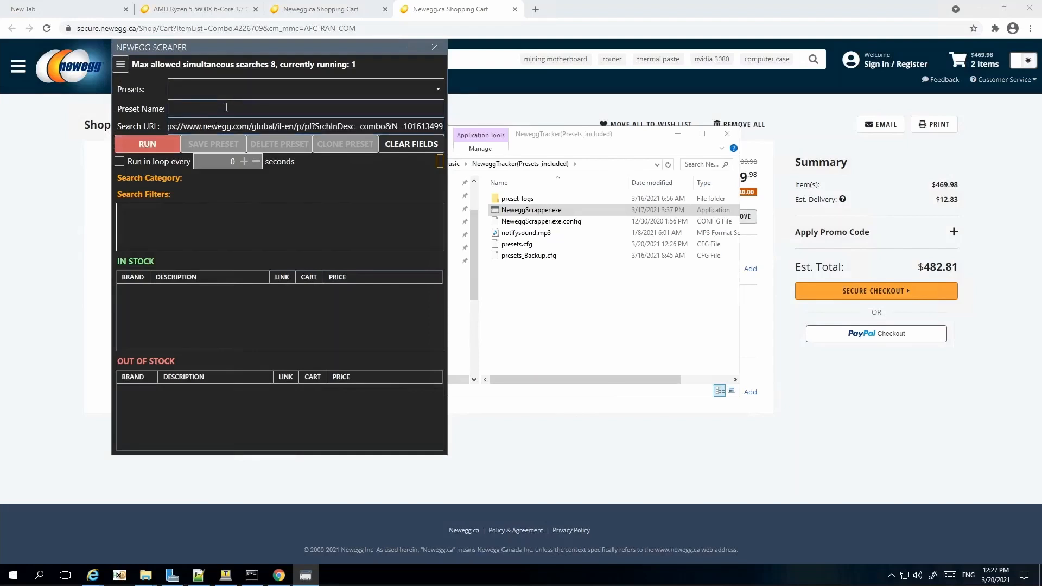
pyautogui.click(225, 108)
pyautogui.write('Ryzen 5')
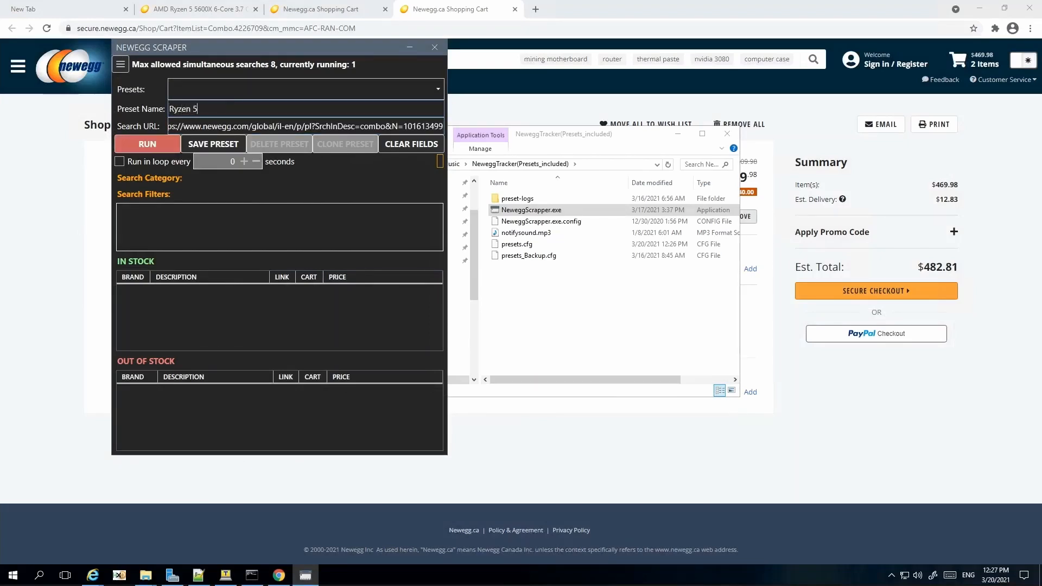
pyautogui.write('000 combos')
pyautogui.click(214, 147)
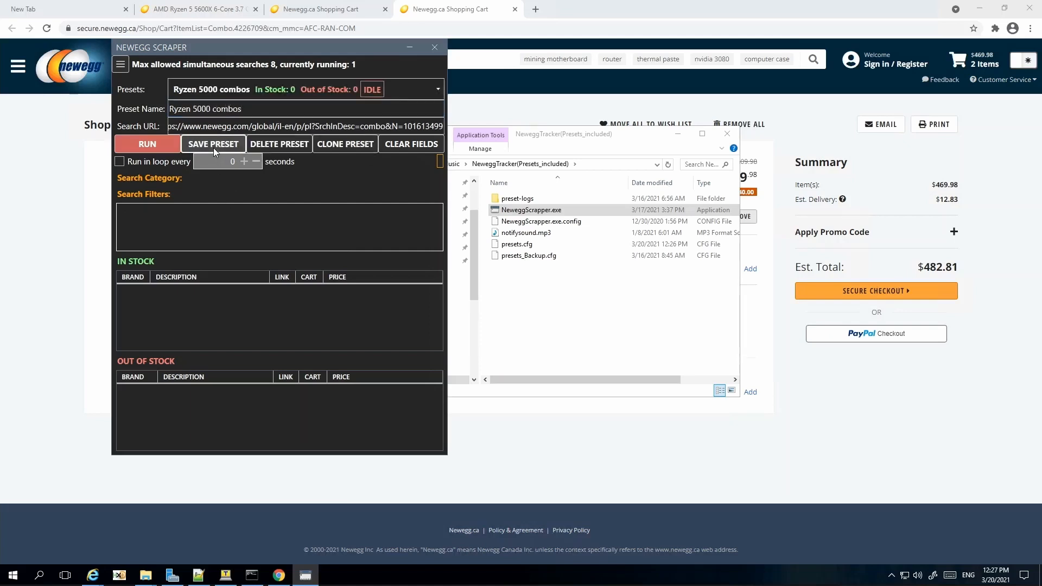
pyautogui.click(154, 146)
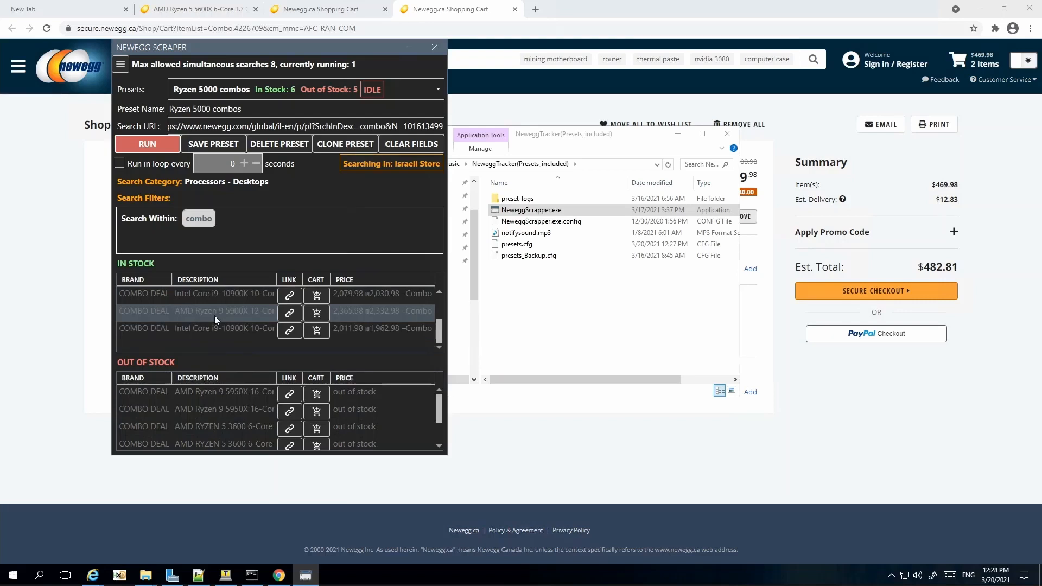
# Step: Add 'Intel' and 'RYZEN 5 3600' to the Exclusion Dictionary, then return Home
pyautogui.click(122, 68)
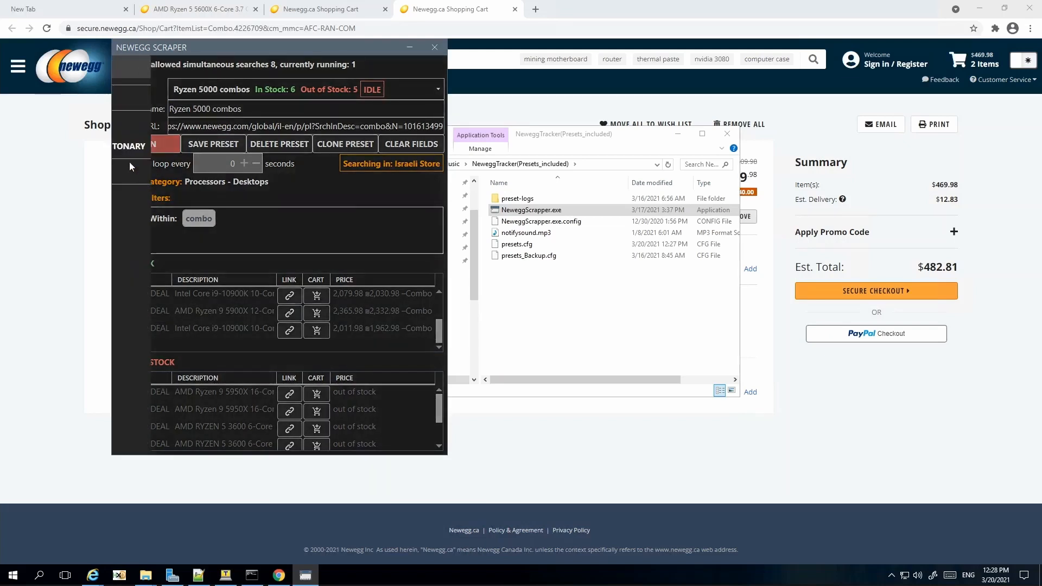
pyautogui.click(138, 148)
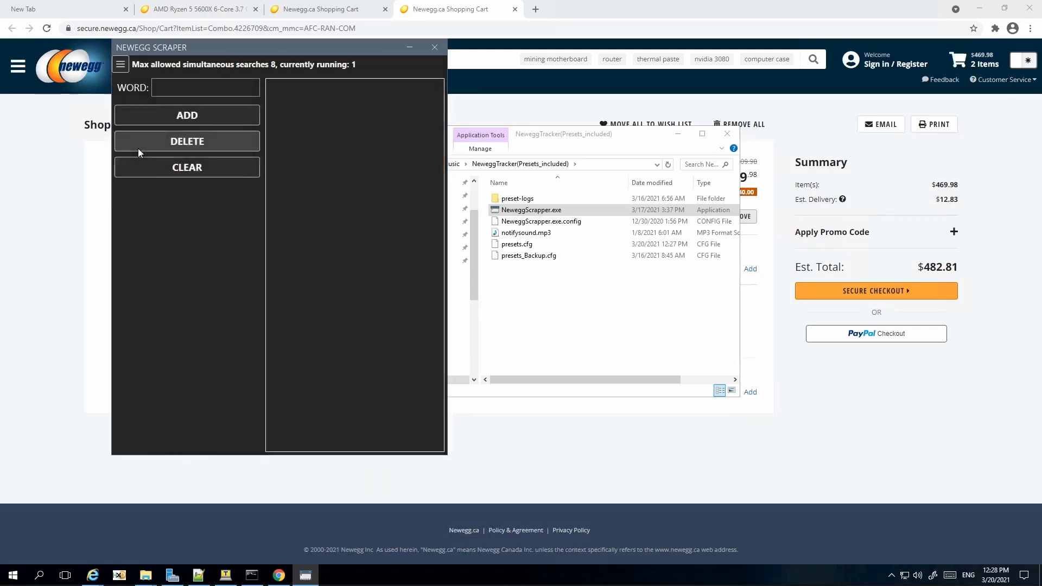
pyautogui.click(219, 87)
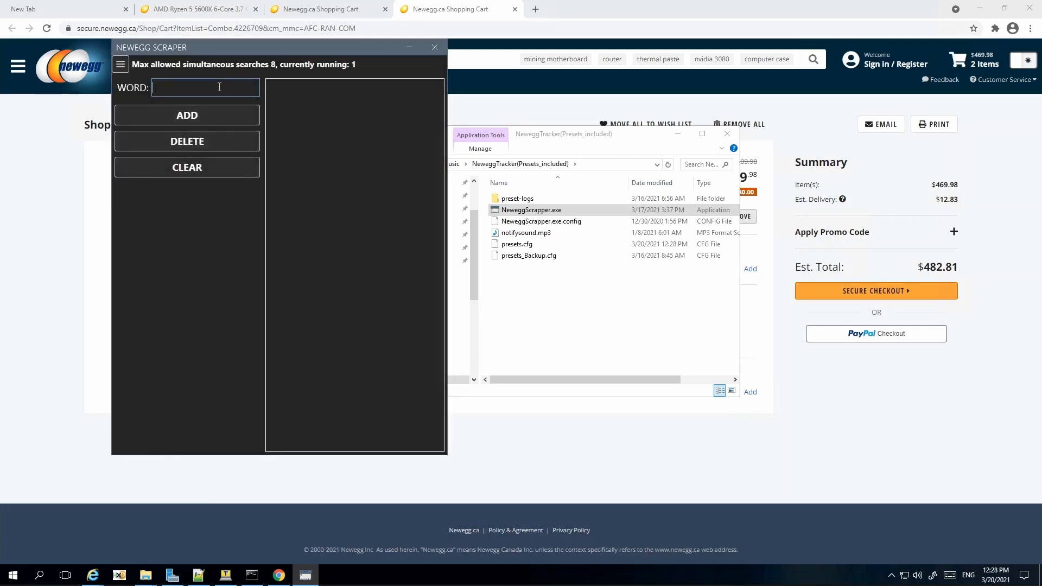
pyautogui.write('Intel')
pyautogui.click(218, 110)
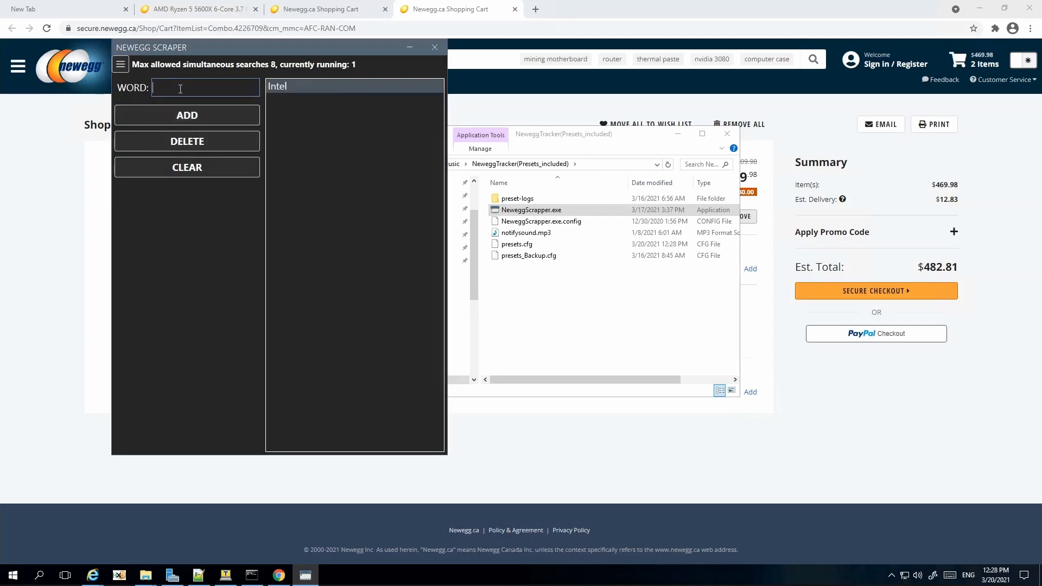
pyautogui.write('RYZEN 5 3600')
pyautogui.click(201, 119)
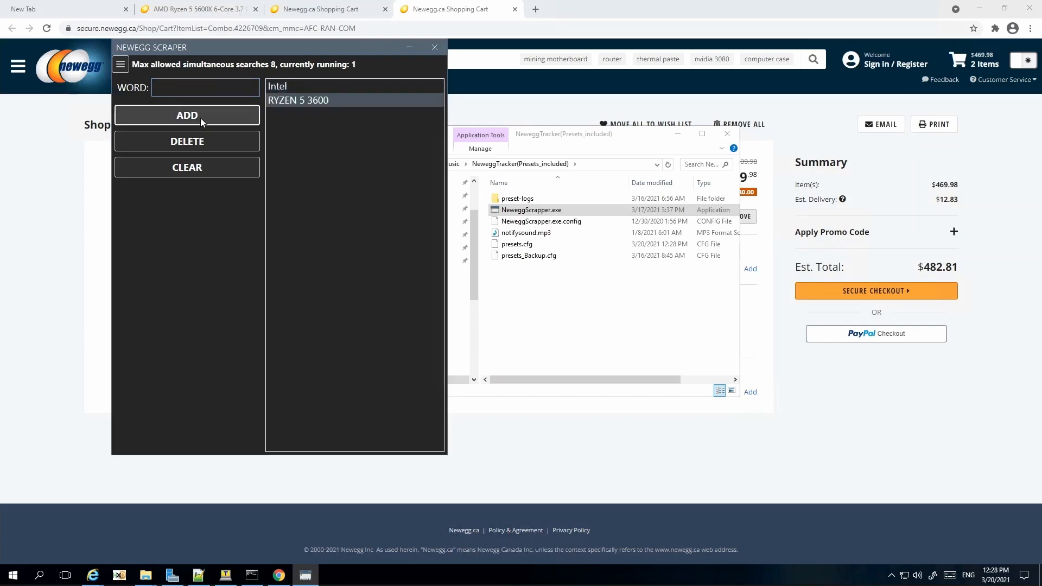
pyautogui.click(120, 64)
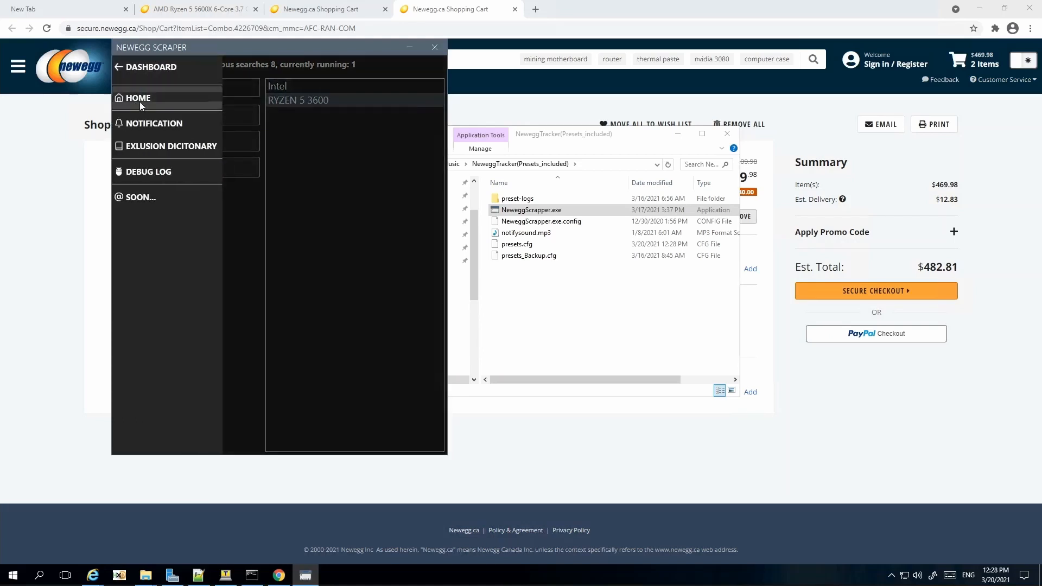
pyautogui.click(143, 93)
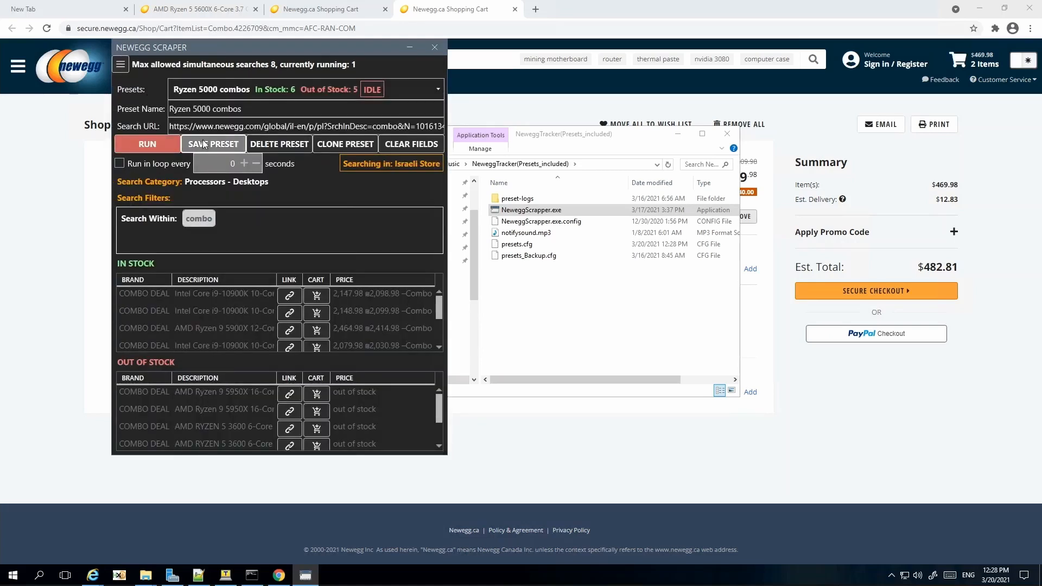
# Step: Rerun the Ryzen 5000 combos preset with the exclusions applied
pyautogui.click(152, 145)
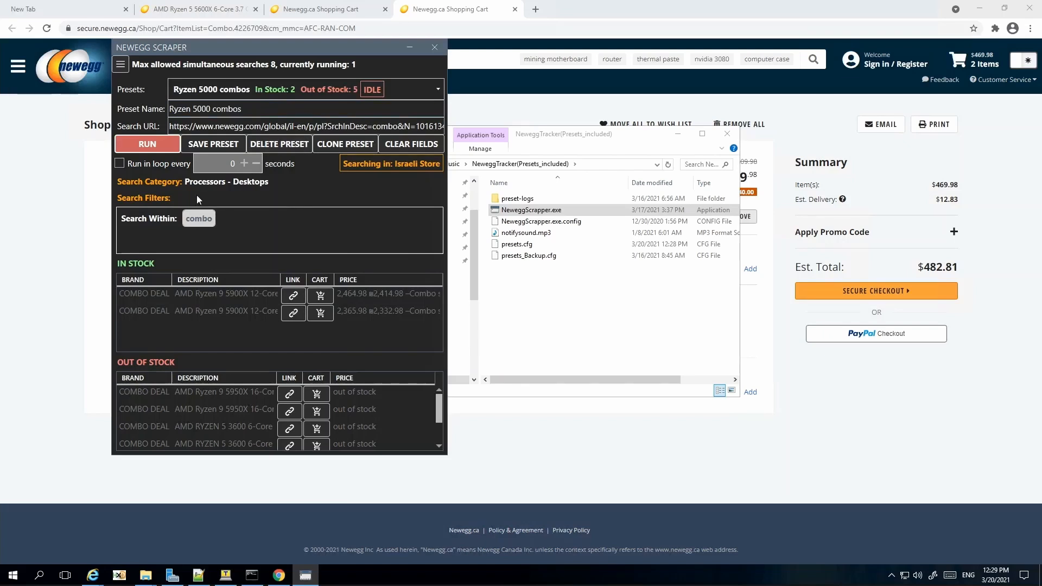
# Step: Set the preset to loop every 15 seconds, test-run and stop it, then open Notification settings
pyautogui.click(119, 164)
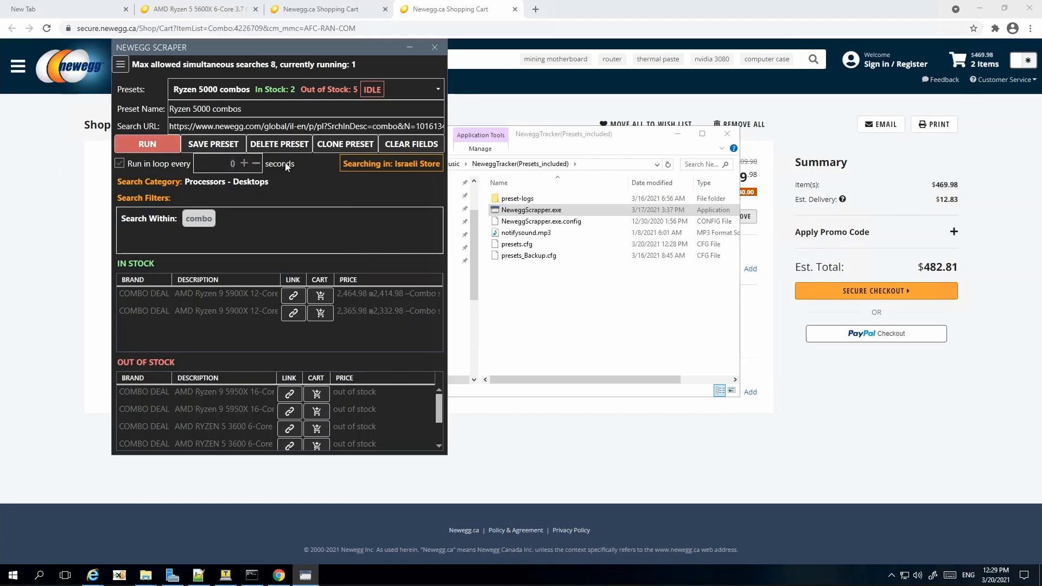
pyautogui.write('15')
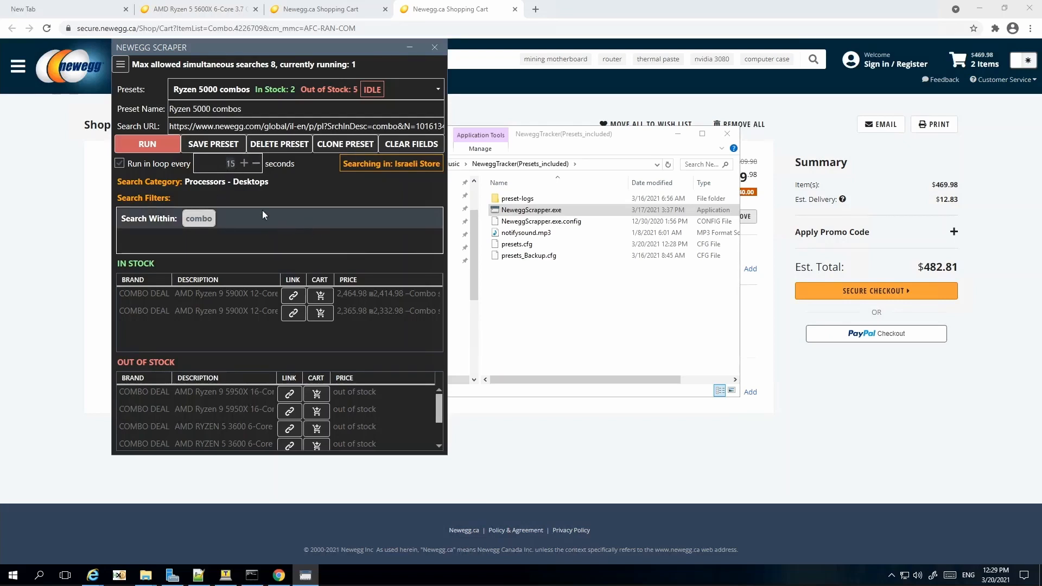
pyautogui.click(148, 146)
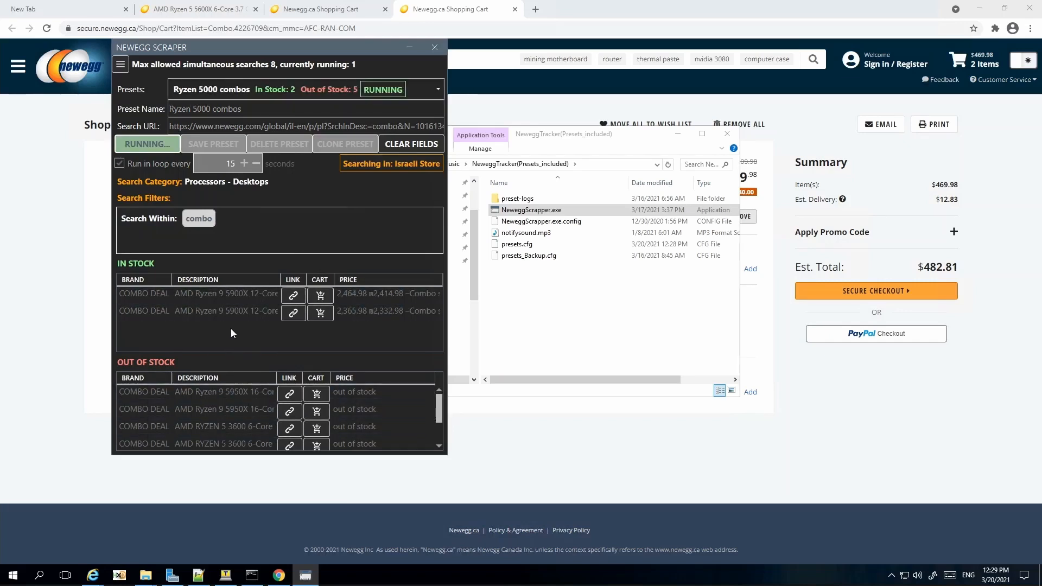
pyautogui.click(144, 145)
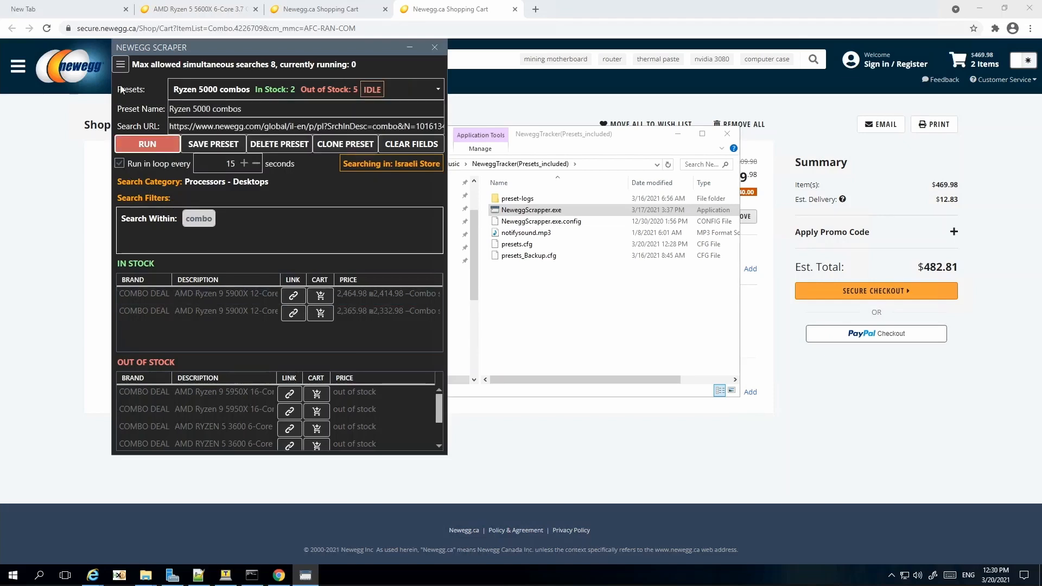
pyautogui.click(124, 69)
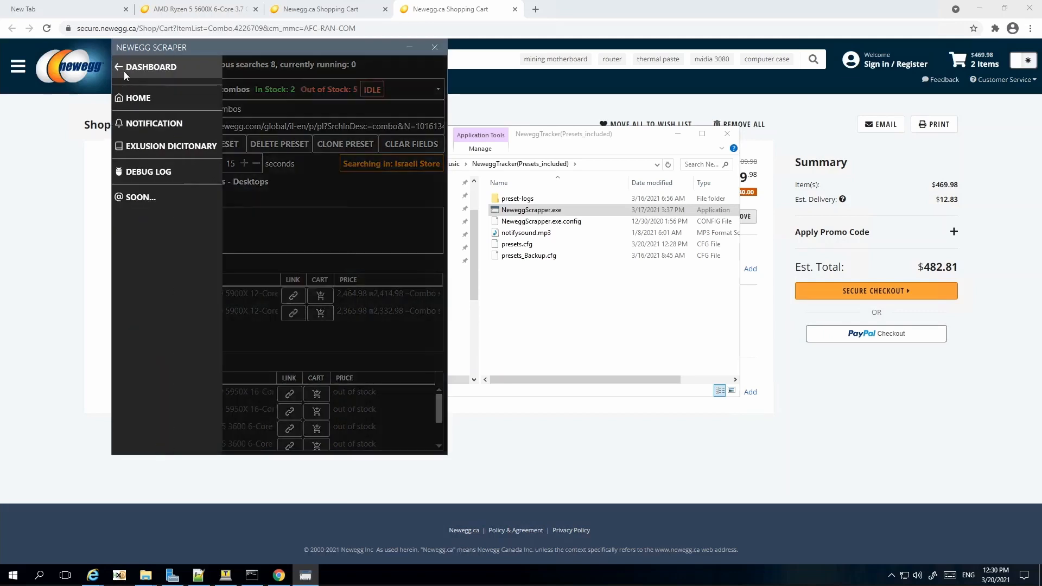
pyautogui.click(137, 126)
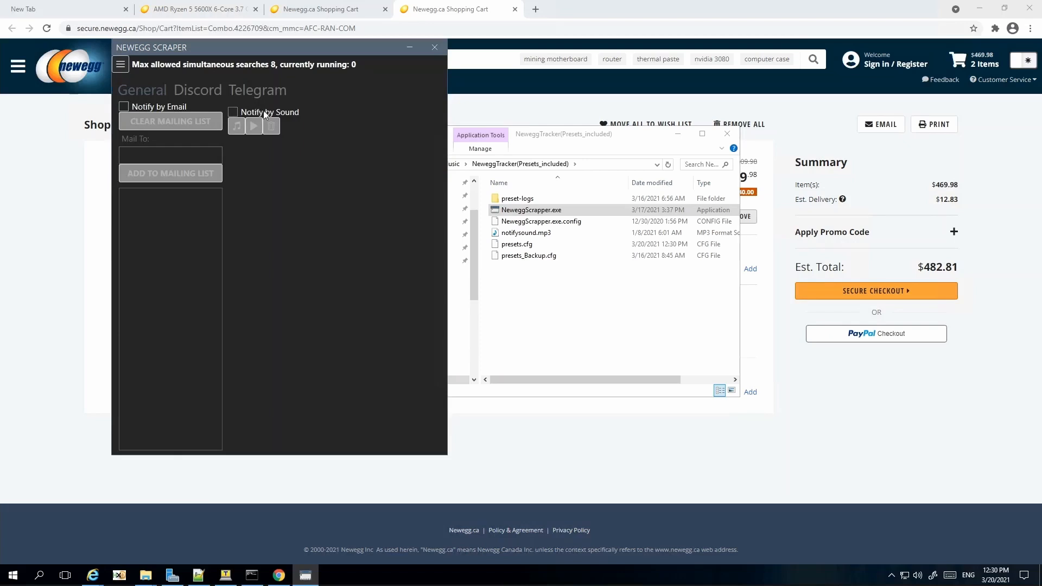
# Step: Enable Notify by Sound on the Notification General tab
pyautogui.click(234, 112)
# Step: Return Home and briefly run, then stop, the Ryzen 5000 combos preset
pyautogui.click(117, 68)
pyautogui.click(142, 92)
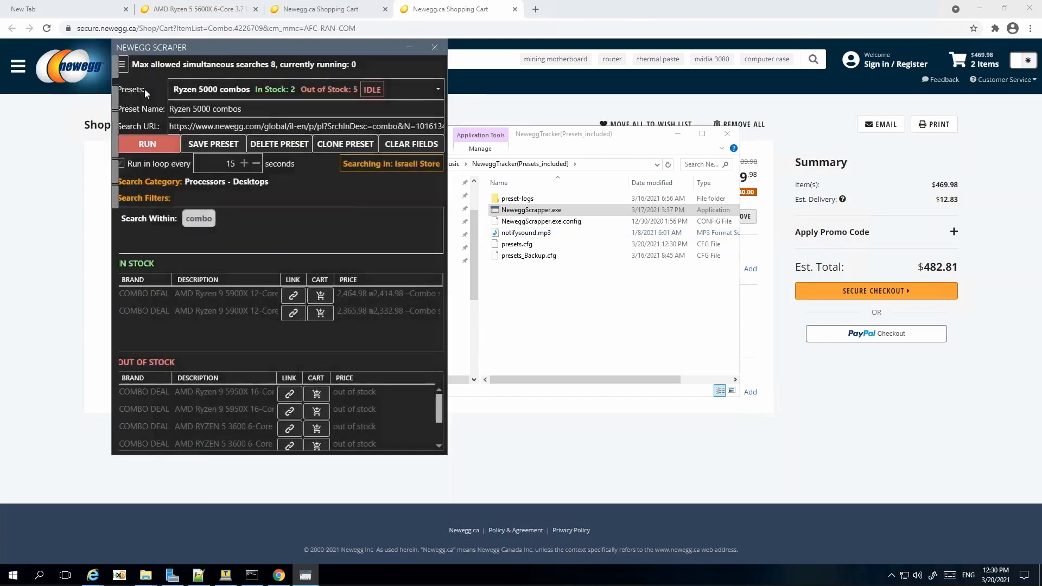
pyautogui.click(155, 144)
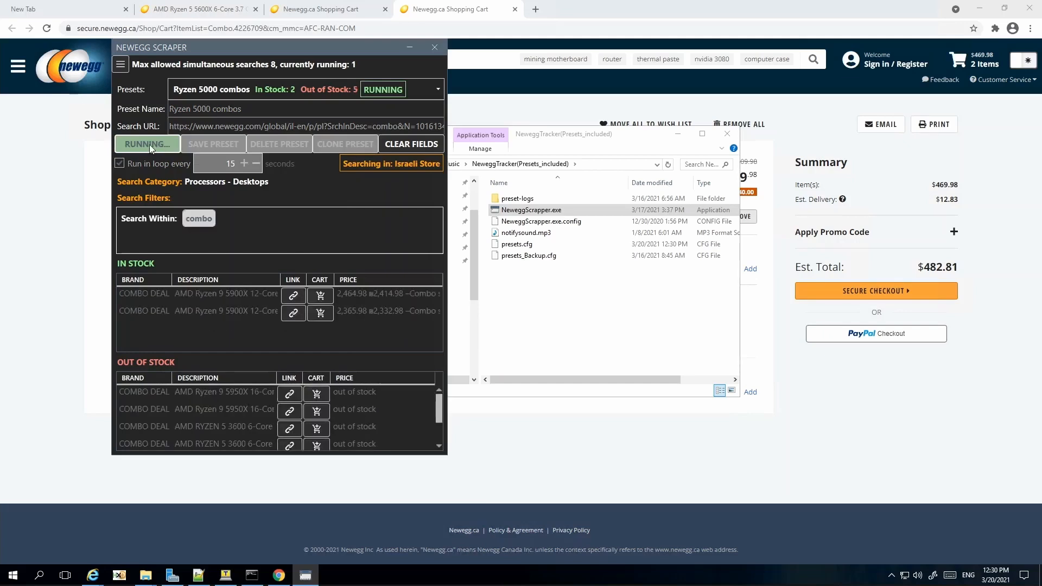
pyautogui.click(141, 145)
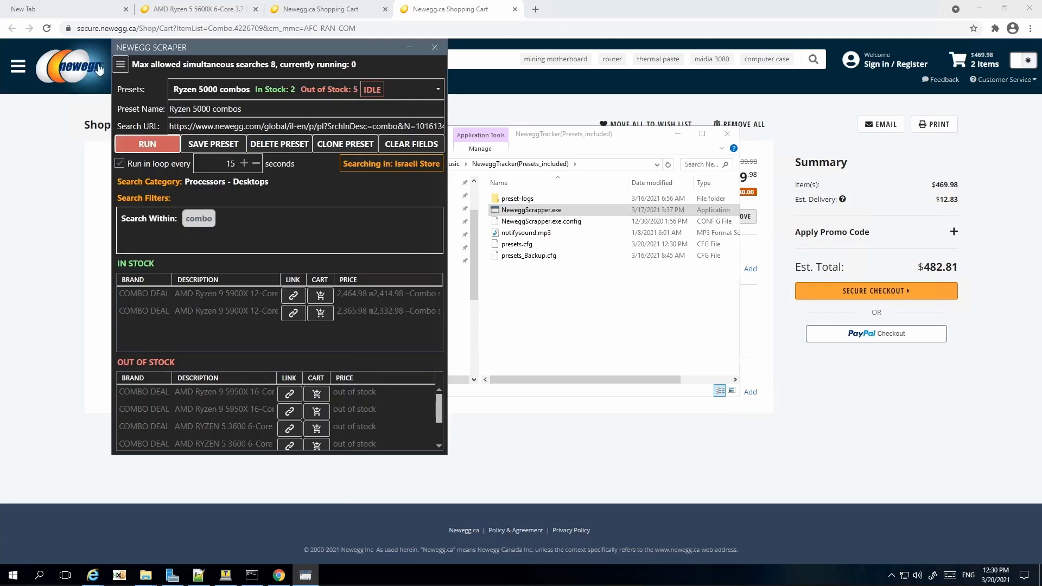
pyautogui.click(121, 65)
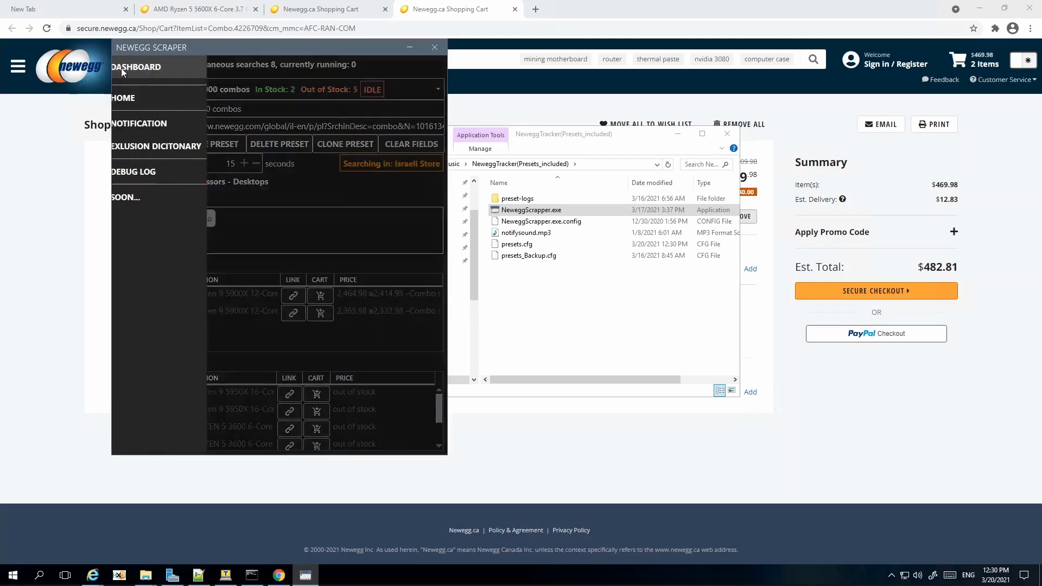
# Step: Tick Notify in Telegram on the Notification page's Telegram tab
pyautogui.click(134, 122)
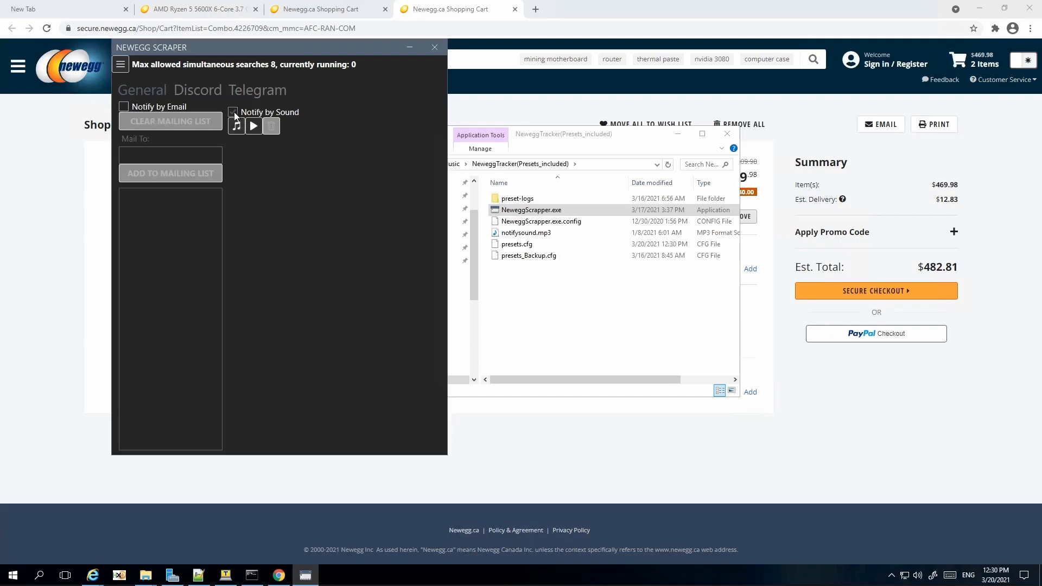
pyautogui.click(246, 92)
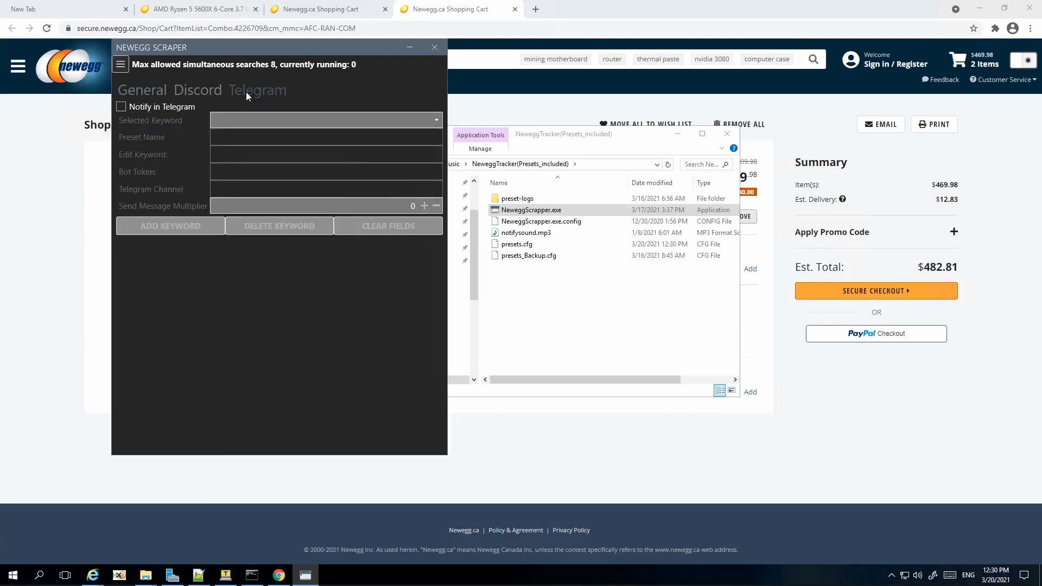
pyautogui.click(123, 109)
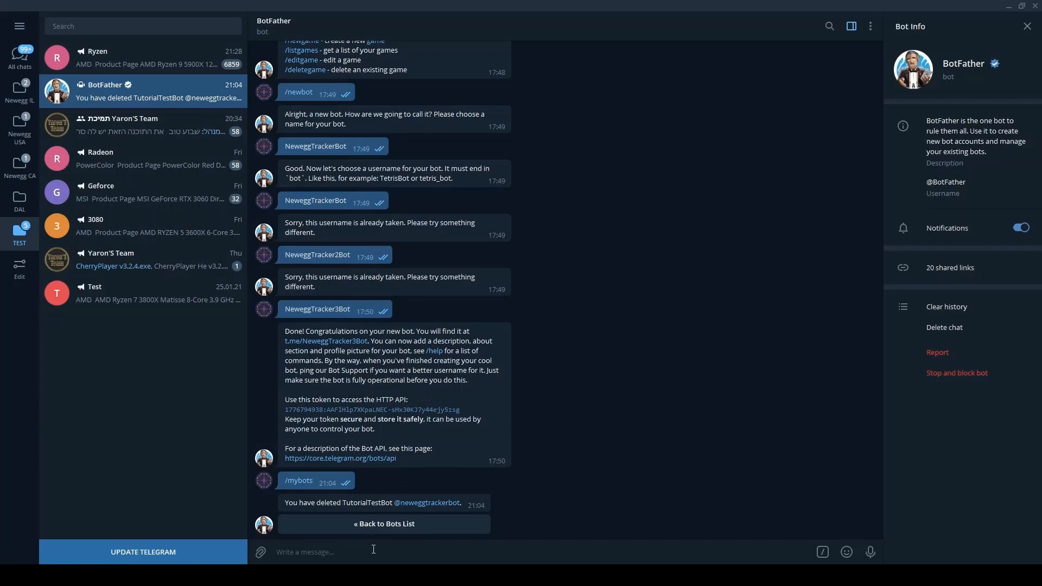
# Step: Send BotFather /newbot with name and username NeweggTrackerBot, then select the returned HTTP API token
pyautogui.write('/c')
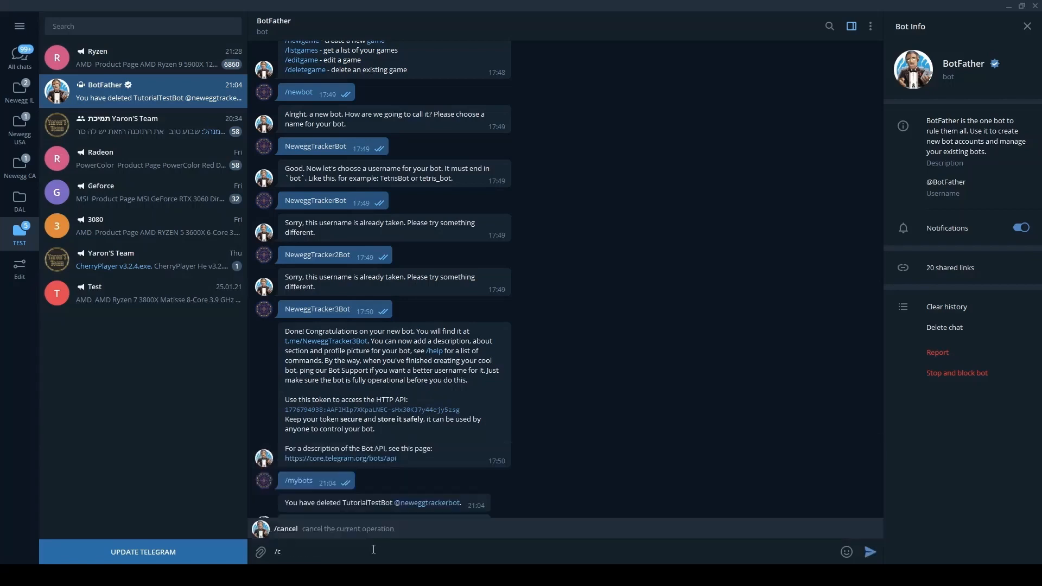
pyautogui.press('BackSpace')
pyautogui.write('newbot')
pyautogui.press('Return')
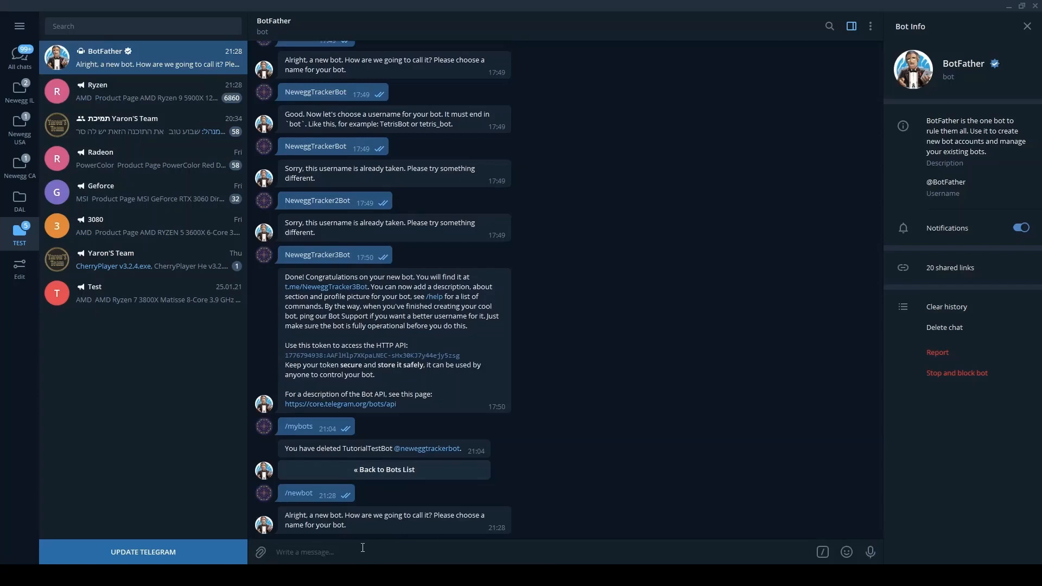
pyautogui.write('NeweggTrackerBot')
pyautogui.press('Return')
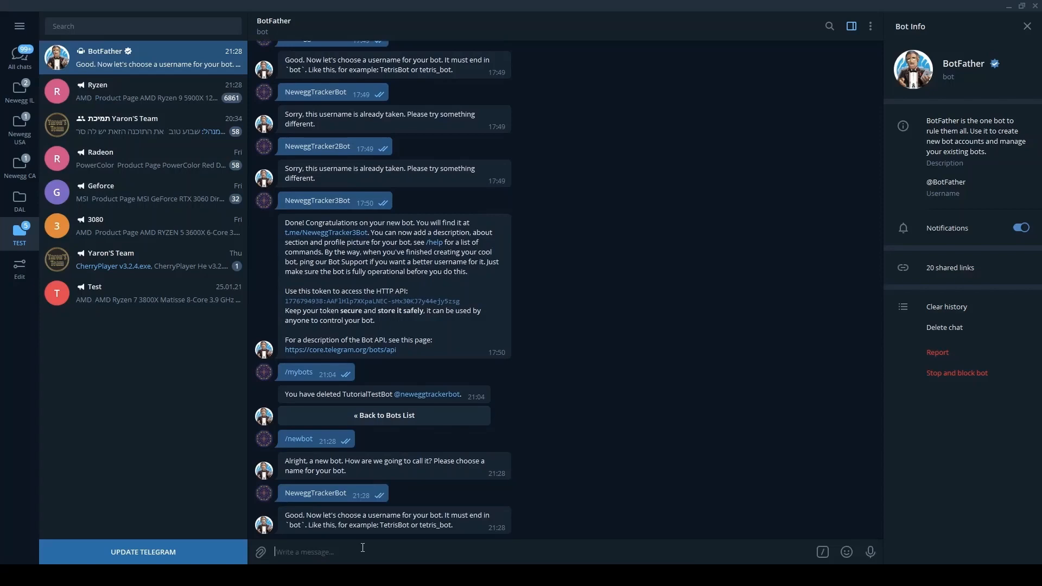
pyautogui.write('NeweggTrackerBot')
pyautogui.press('Return')
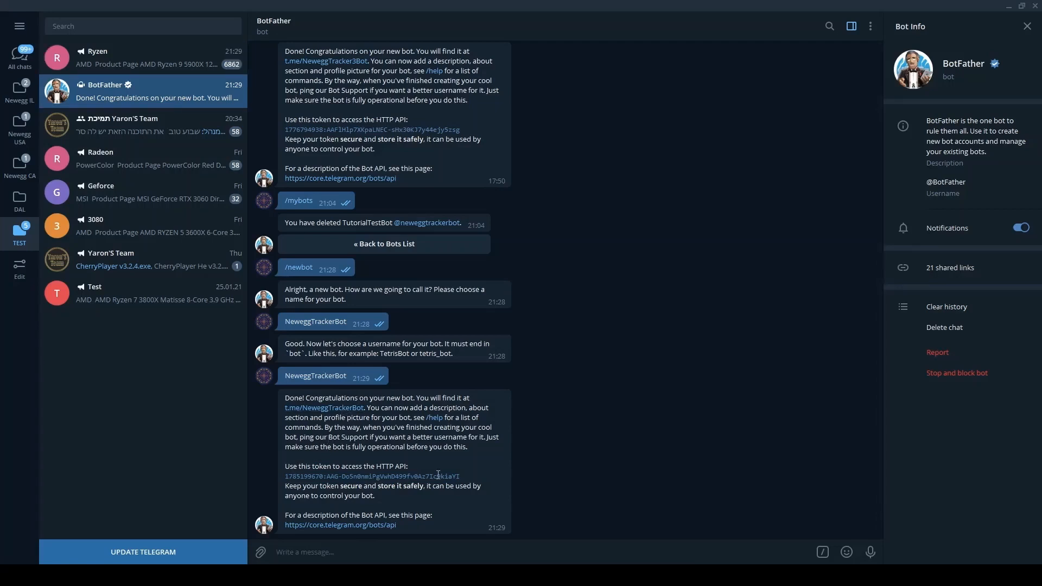
pyautogui.moveTo(464, 478); pyautogui.dragTo(314, 478)
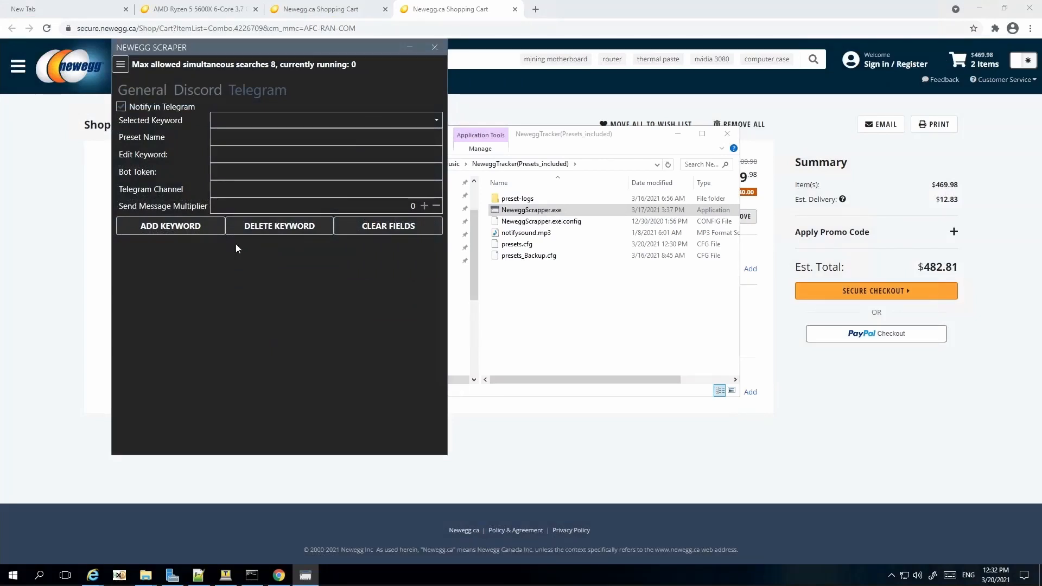
# Step: Select the Bot Token field in the Telegram notification settings
pyautogui.click(249, 177)
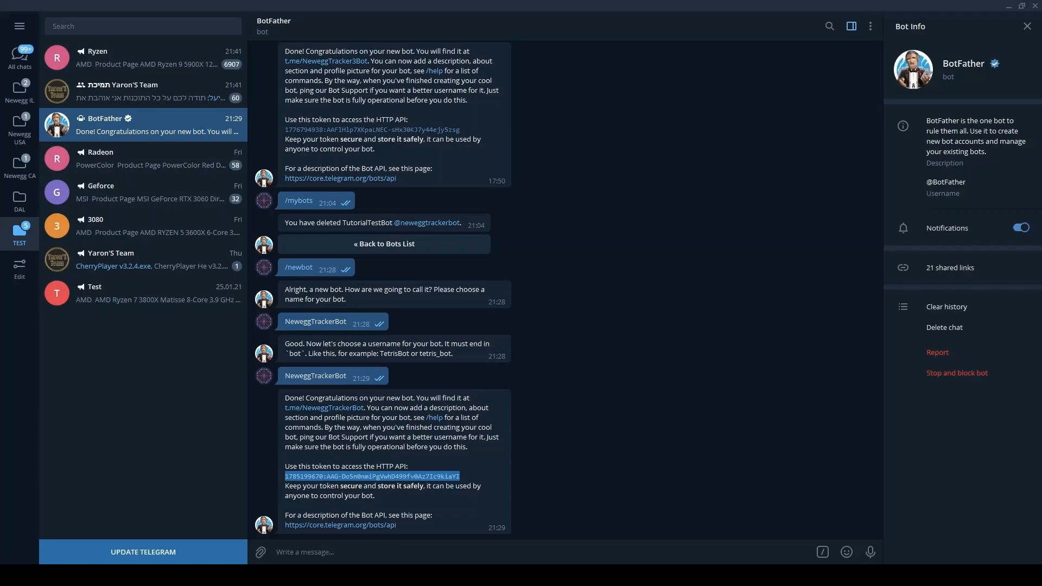
# Step: Create a private Telegram channel named 'TestChannel' and skip adding members
pyautogui.click(22, 30)
pyautogui.click(76, 125)
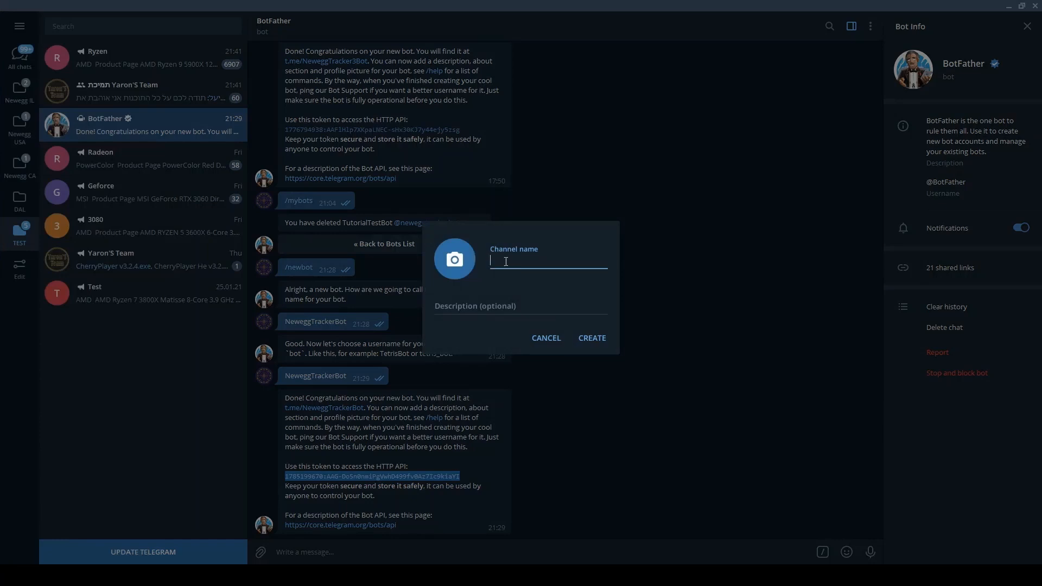
pyautogui.write('TestChannel')
pyautogui.click(592, 338)
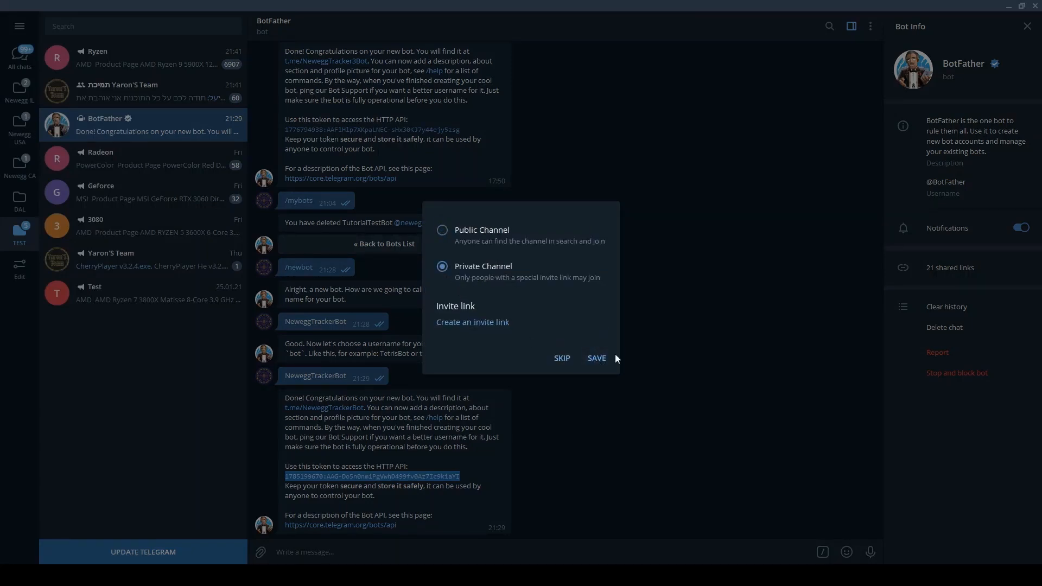
pyautogui.click(600, 362)
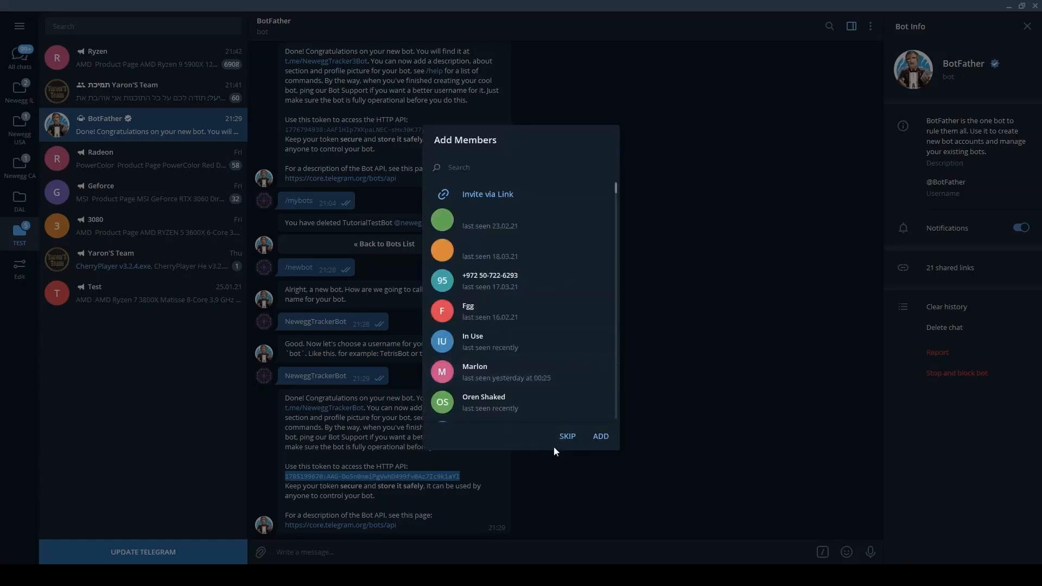
pyautogui.click(567, 437)
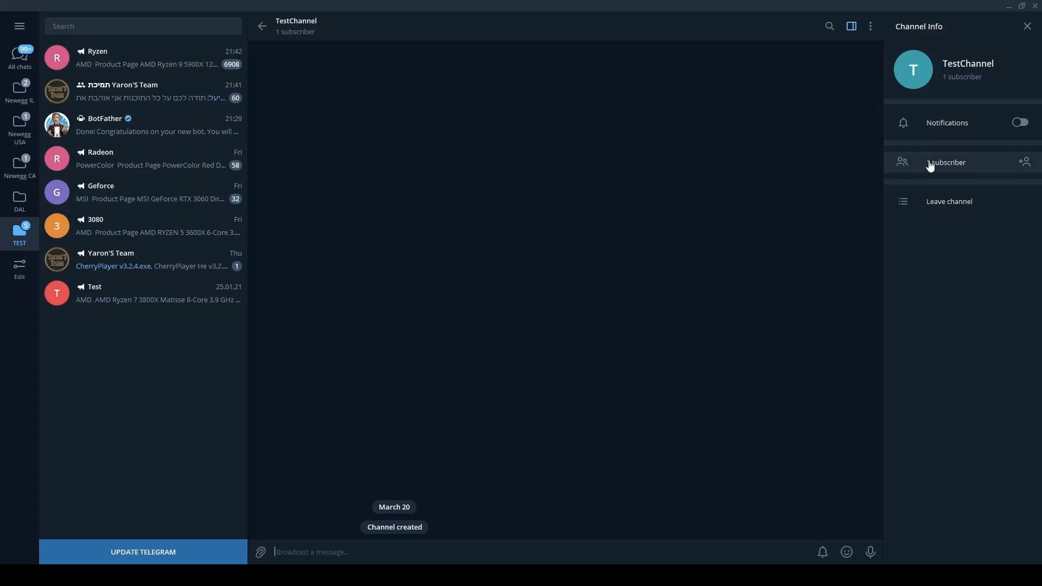
# Step: Open TestChannel's administrator settings and search for NeweggTrackerBot to add as admin
pyautogui.click(870, 27)
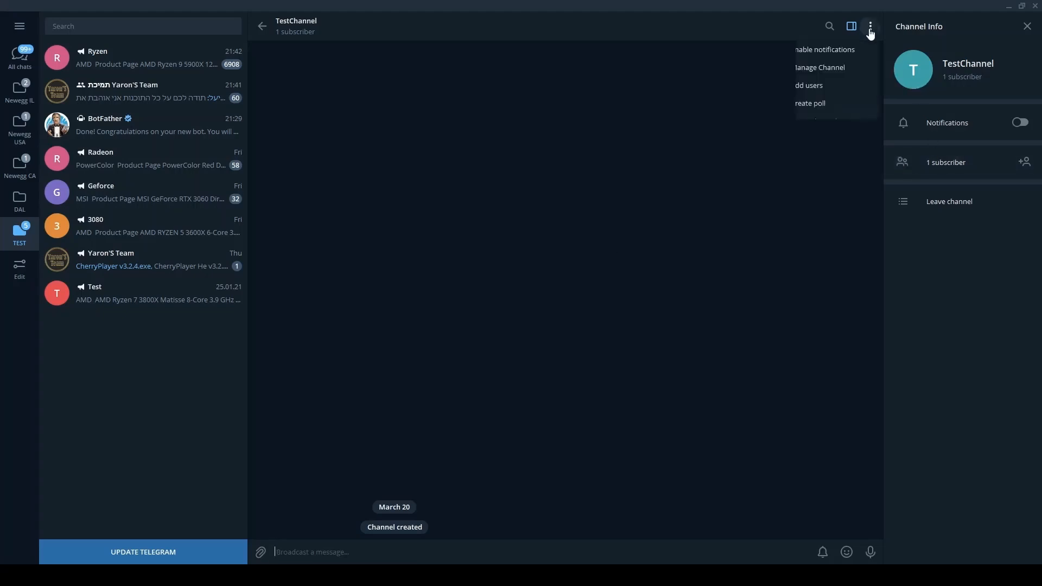
pyautogui.click(842, 69)
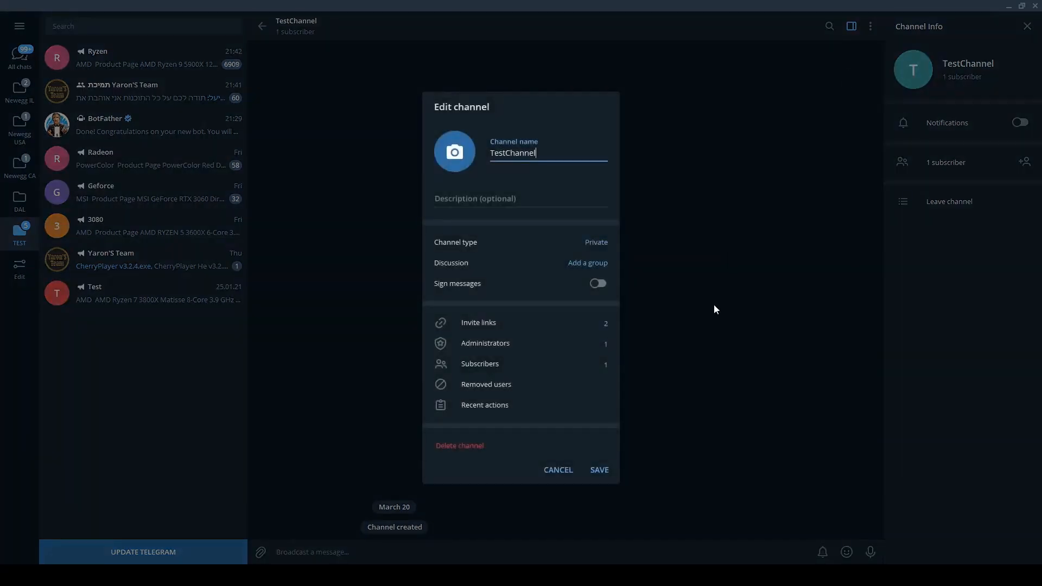
pyautogui.click(503, 343)
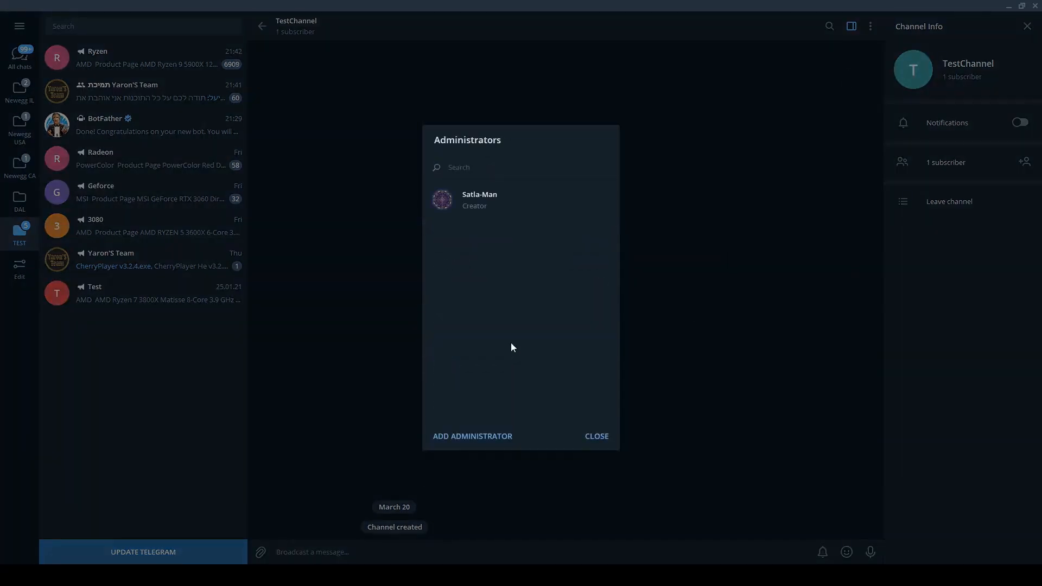
pyautogui.click(472, 437)
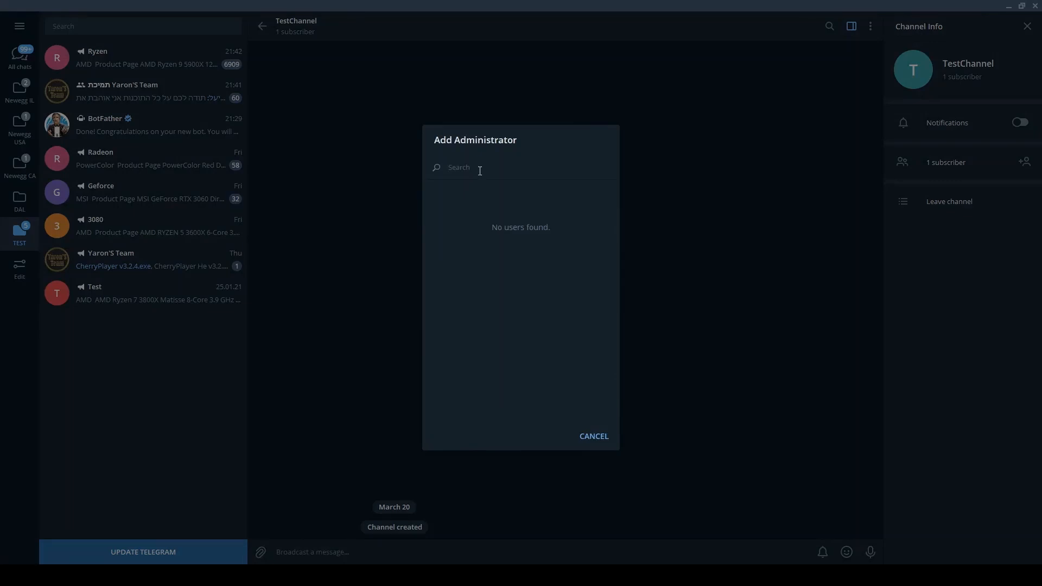
pyautogui.write('NeweggTrackerBot')
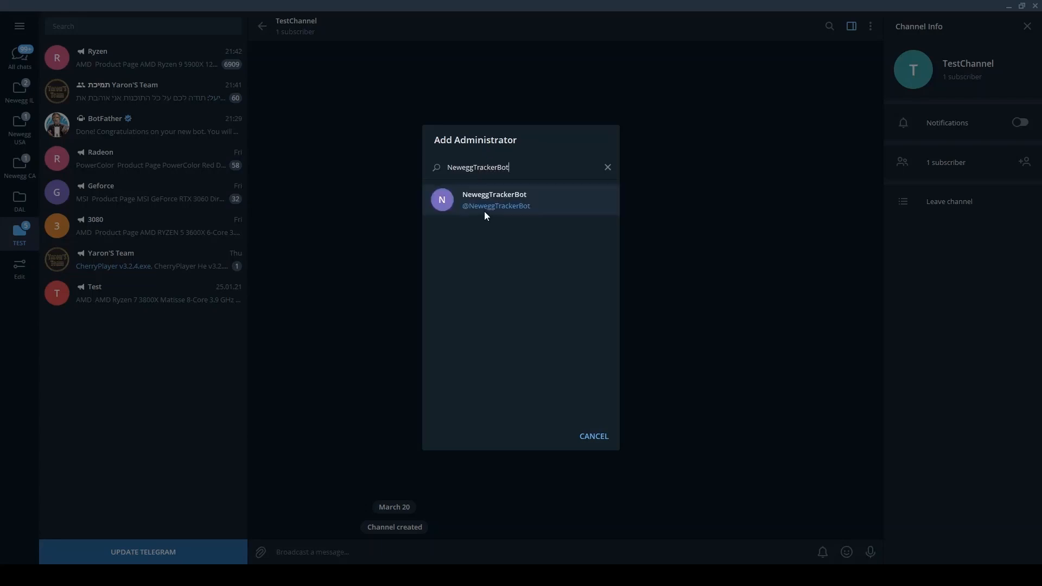
# Step: Promote NeweggTrackerBot to TestChannel administrator, save the settings, and view the 2 subscribers
pyautogui.click(486, 204)
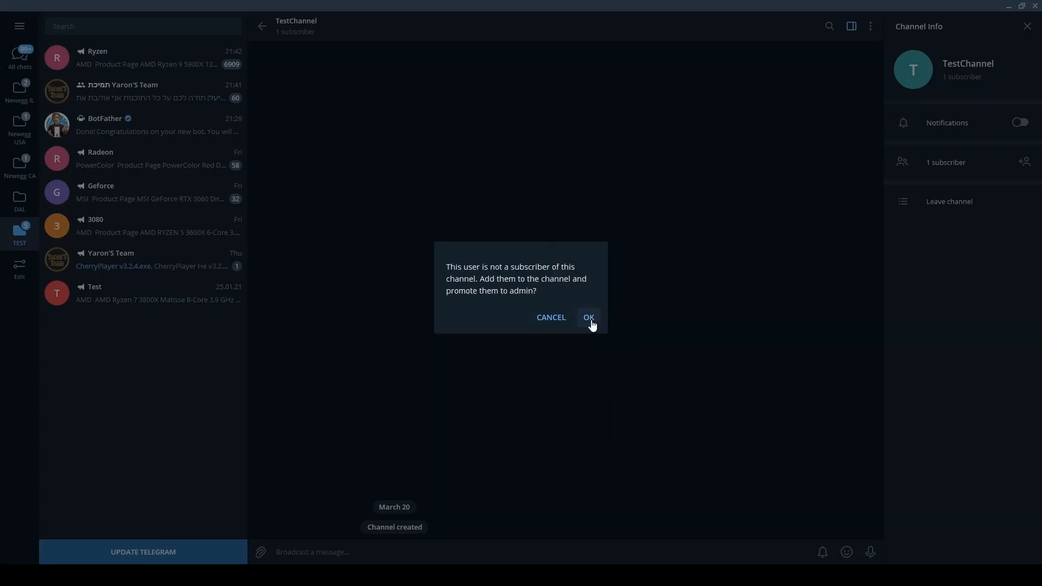
pyautogui.click(590, 321)
pyautogui.click(599, 407)
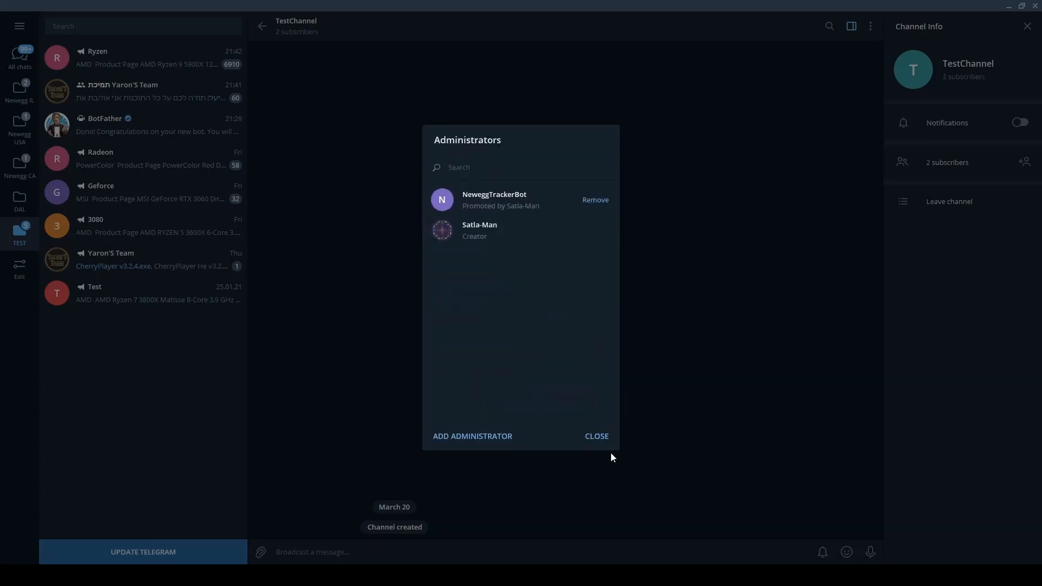
pyautogui.click(599, 438)
pyautogui.click(597, 470)
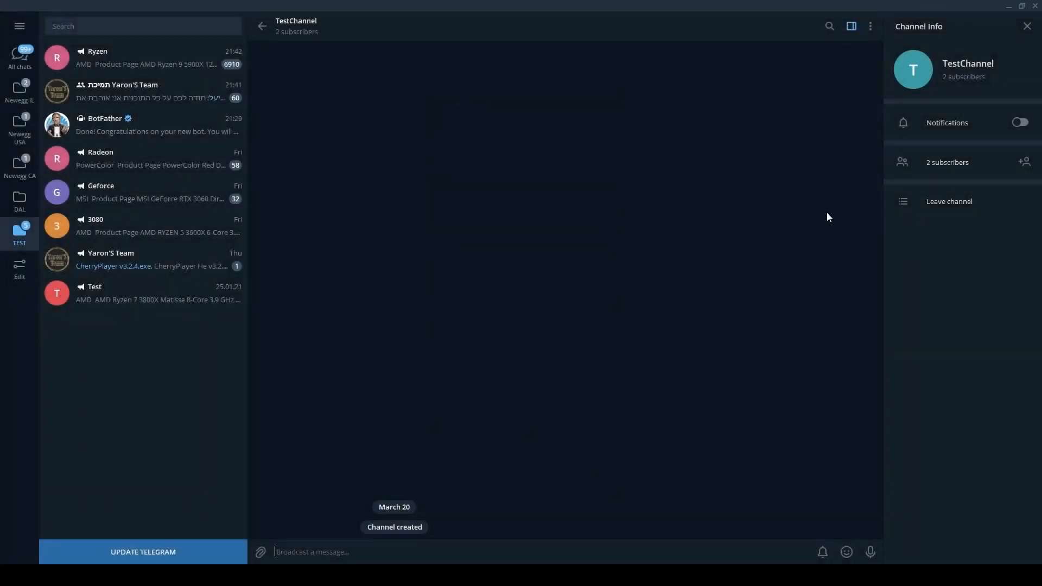
pyautogui.click(954, 169)
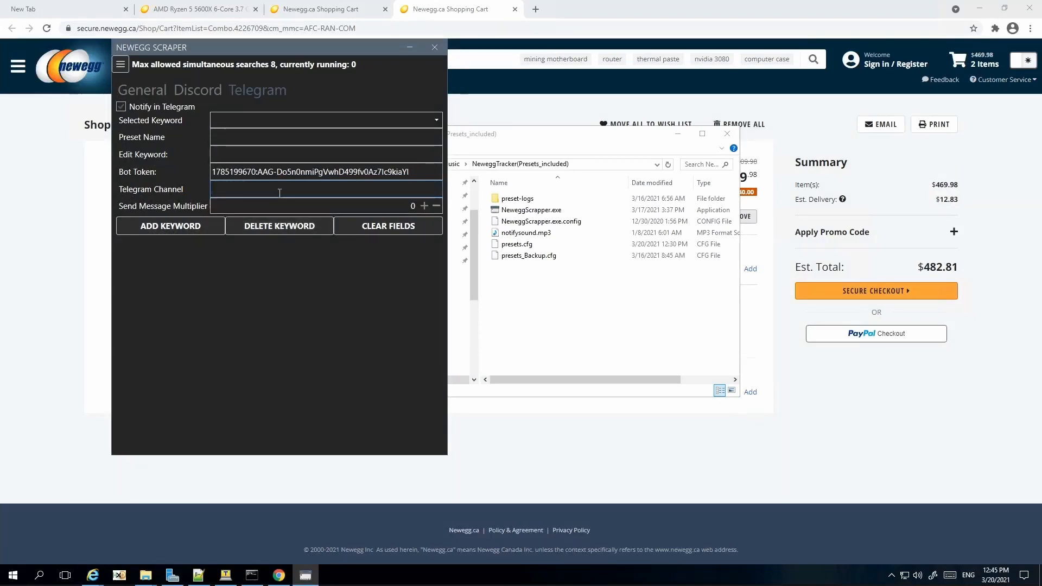
pyautogui.write('@yourchannelname')
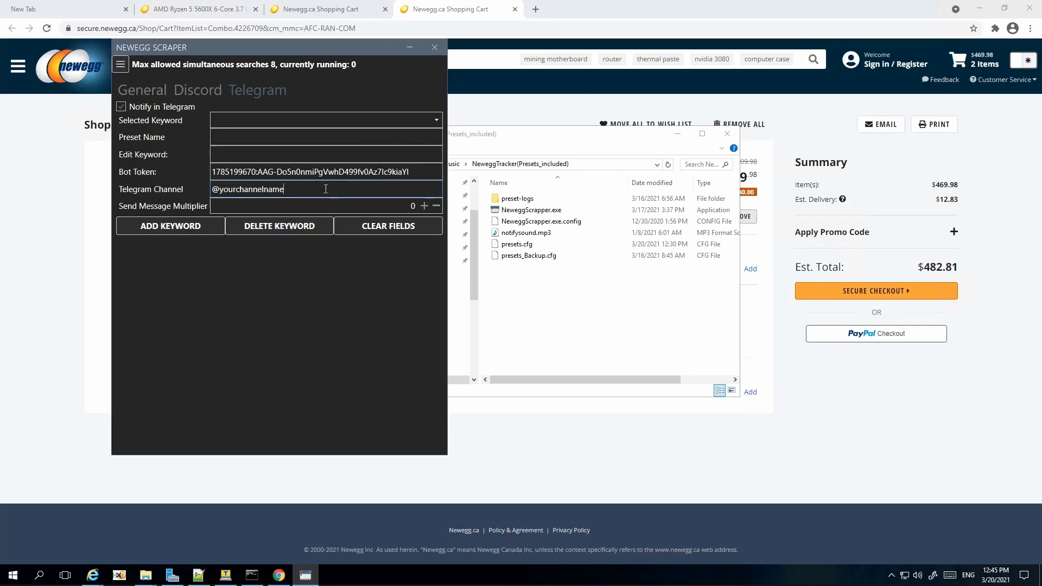
pyautogui.moveTo(325, 188); pyautogui.dragTo(189, 189)
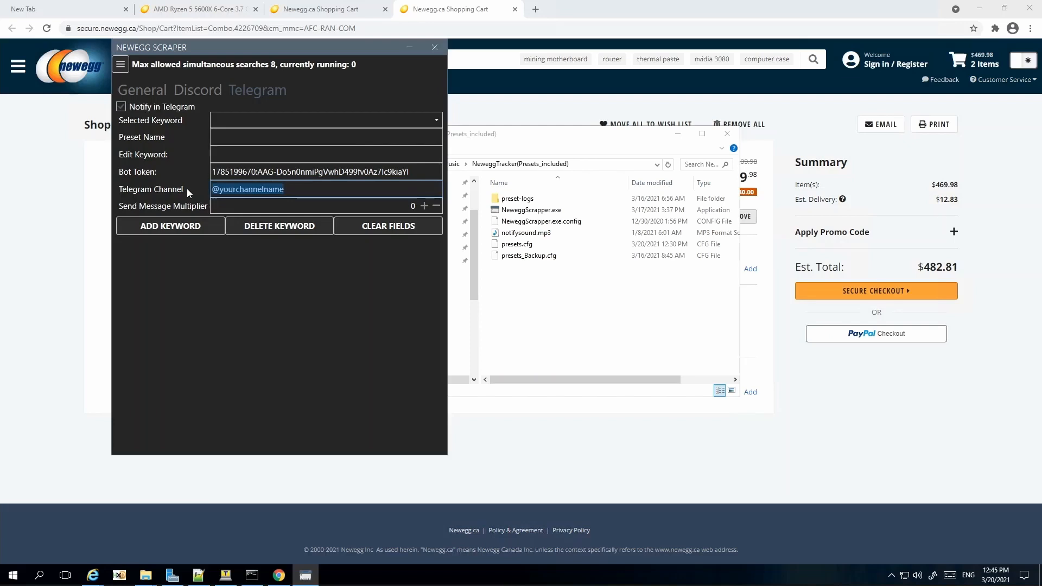
pyautogui.write('-100')
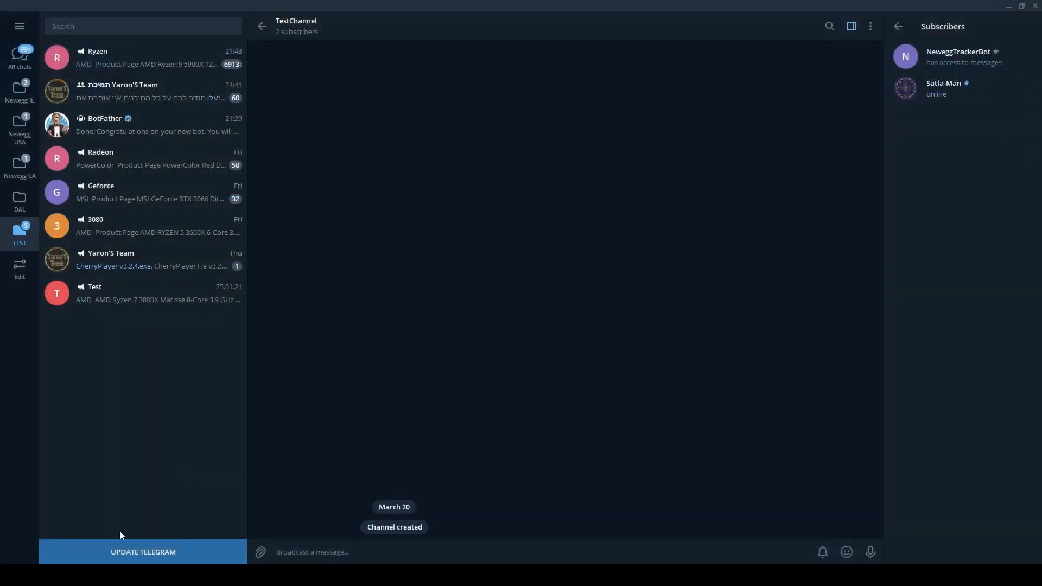
# Step: Copy TestChannel's permanent private invite link from its Channel type settings
pyautogui.click(871, 28)
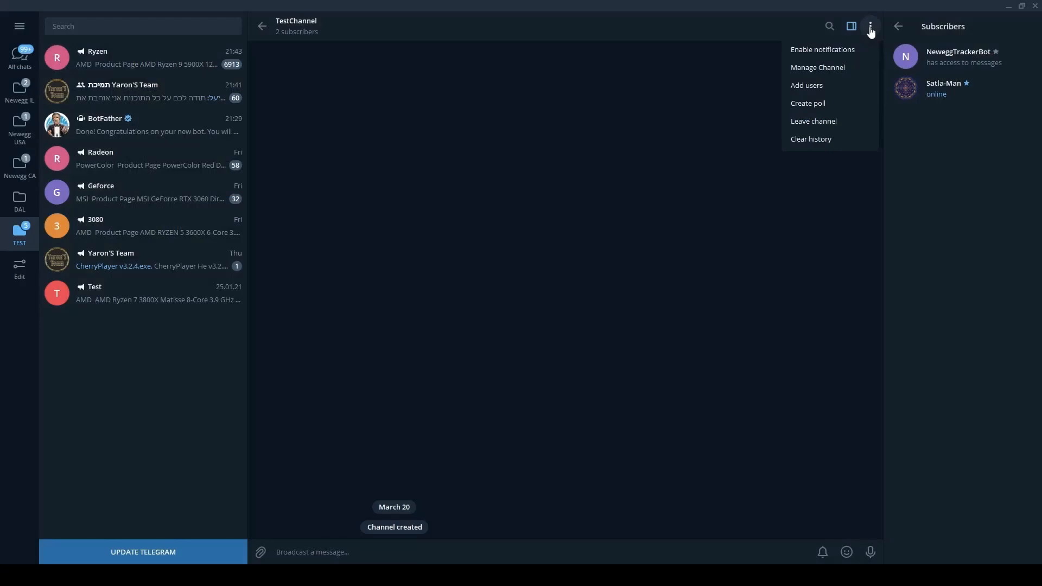
pyautogui.click(845, 68)
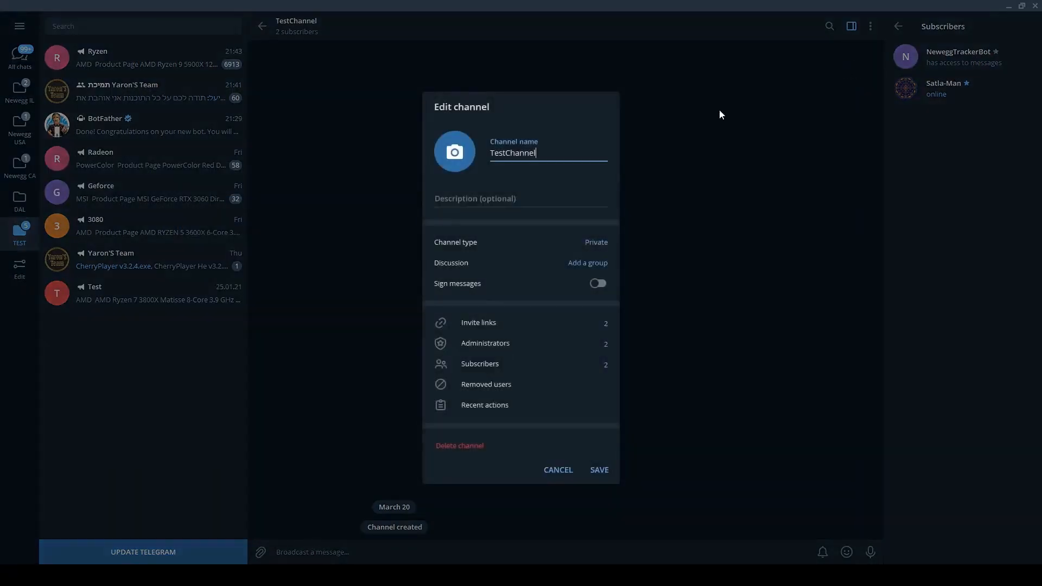
pyautogui.click(464, 247)
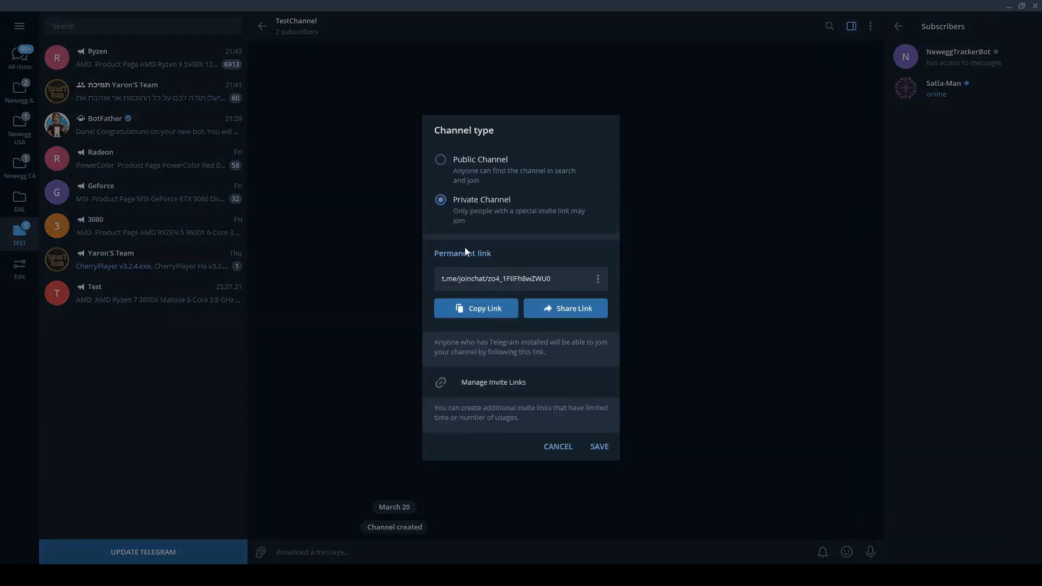
pyautogui.click(484, 309)
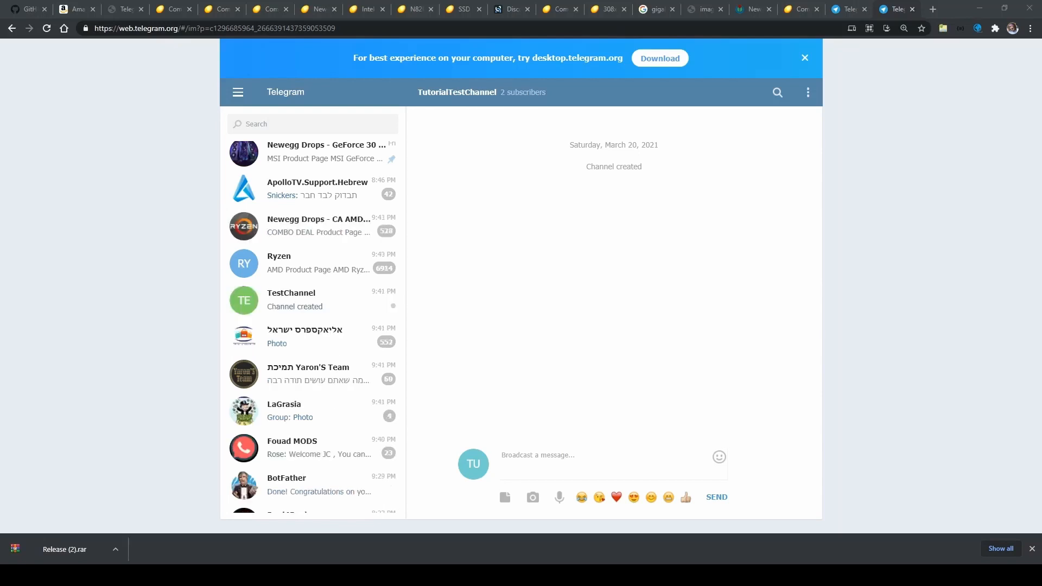
# Step: Open the pasted TestChannel invite link in a new browser tab using Telegram Web
pyautogui.hotkey('alt', 'Tab')
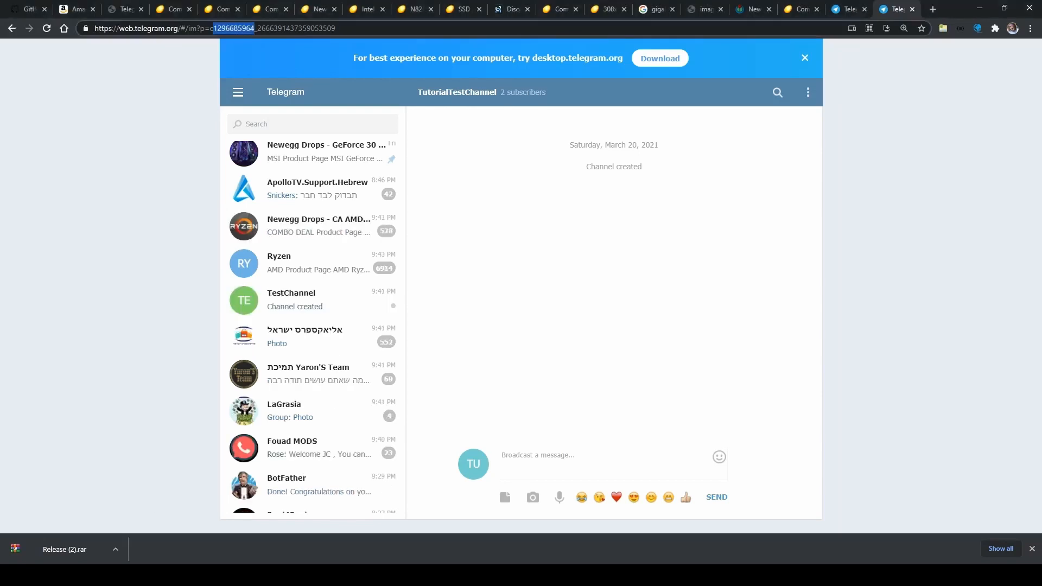
pyautogui.click(933, 9)
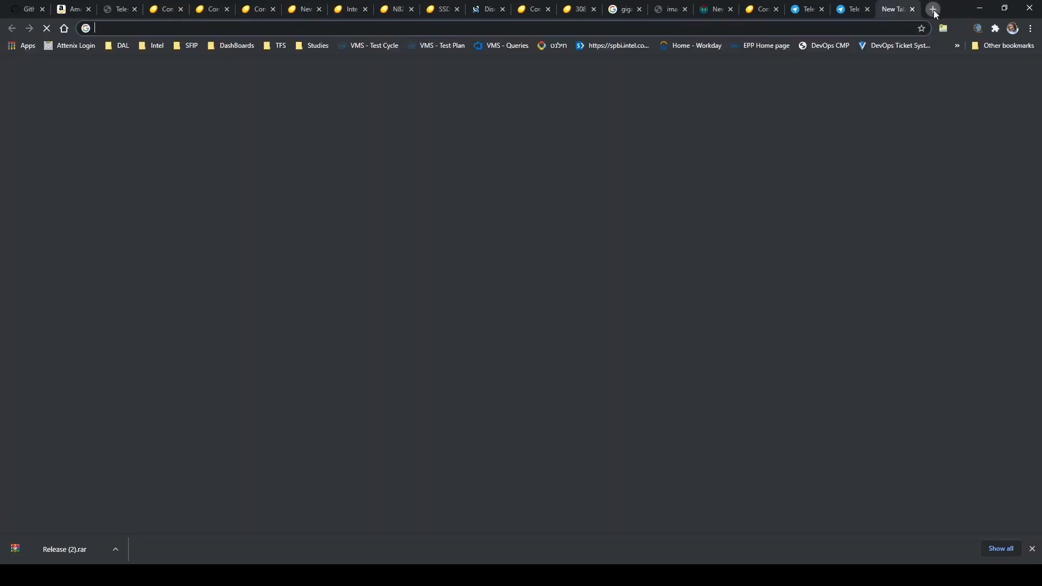
pyautogui.click(706, 30)
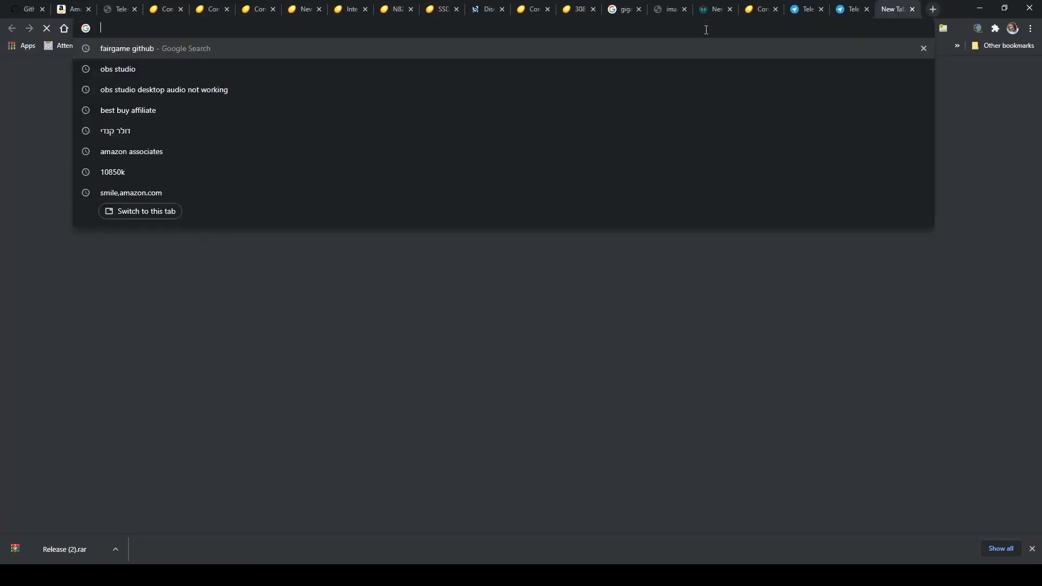
pyautogui.hotkey('ctrl', 'v')
pyautogui.press('Return')
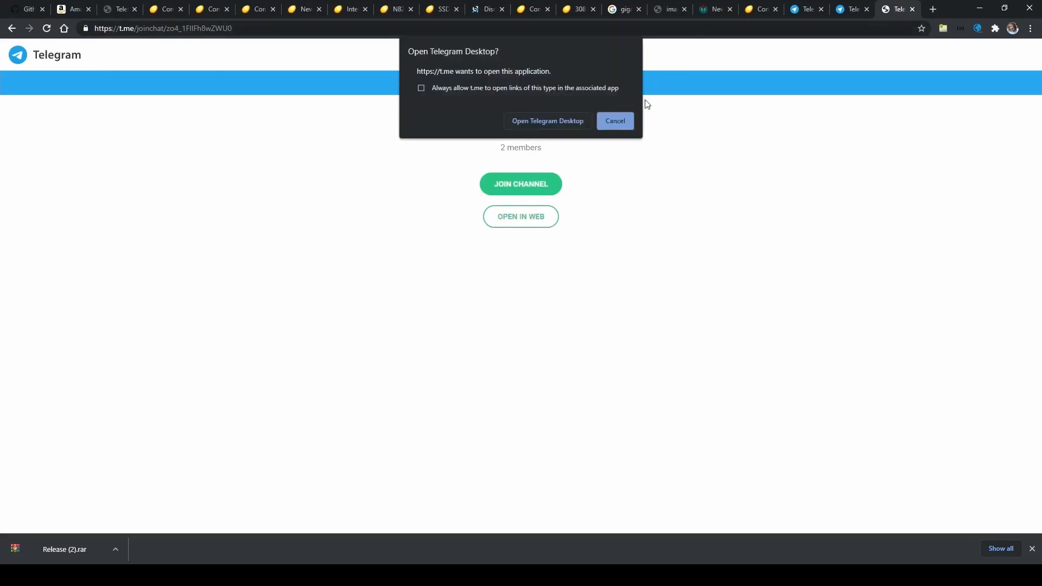
pyautogui.click(615, 122)
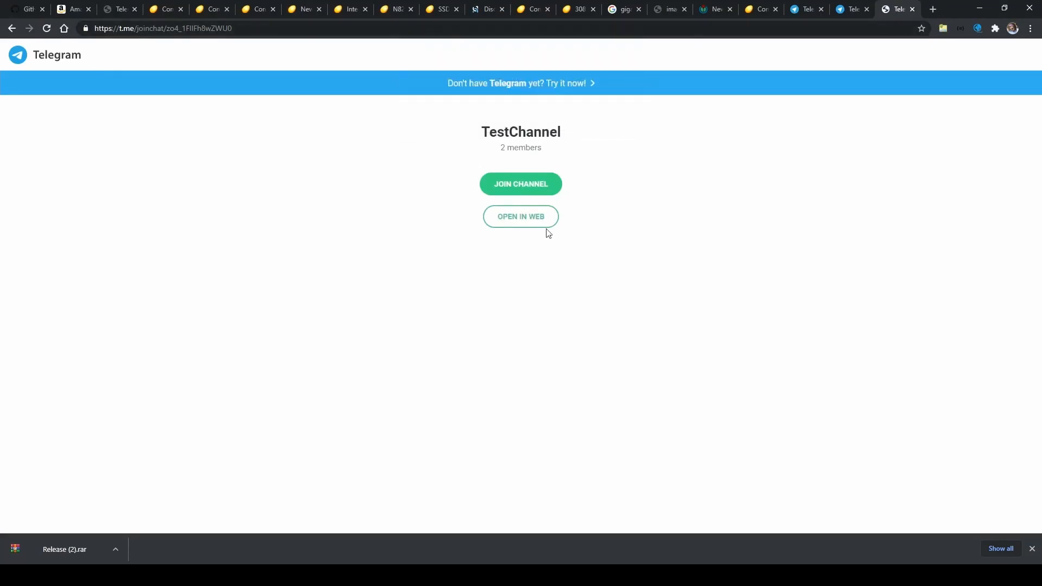
pyautogui.click(526, 223)
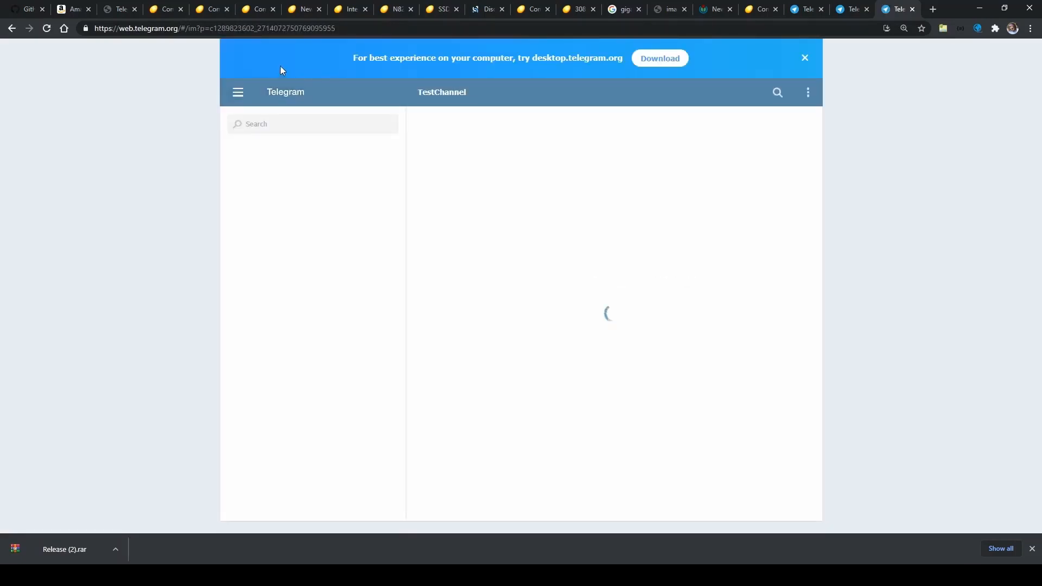
# Step: Select the channel's numeric ID within the Telegram Web page address
pyautogui.click(233, 30)
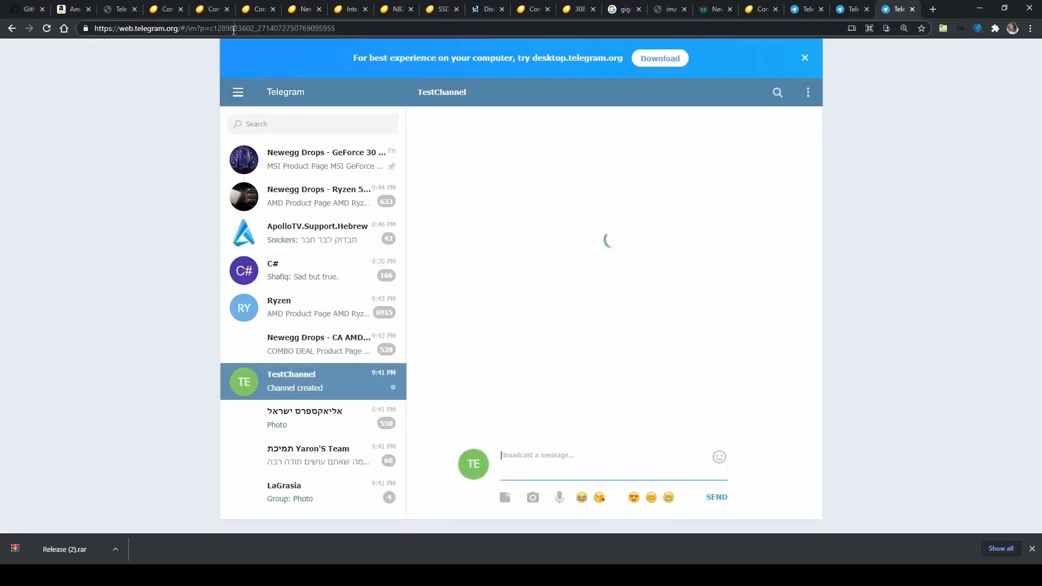
pyautogui.click(217, 30)
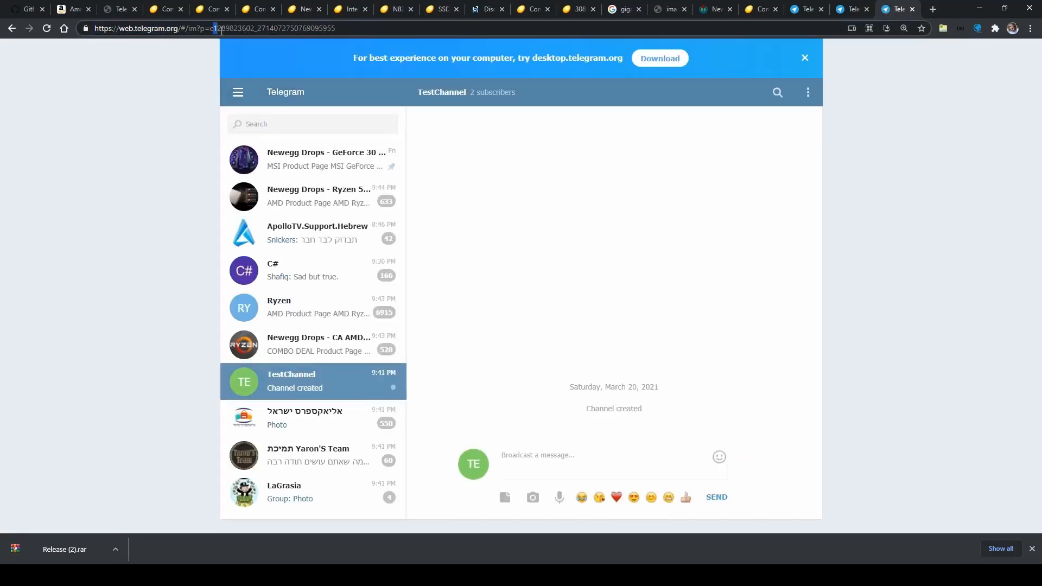
pyautogui.moveTo(213, 29); pyautogui.dragTo(255, 29)
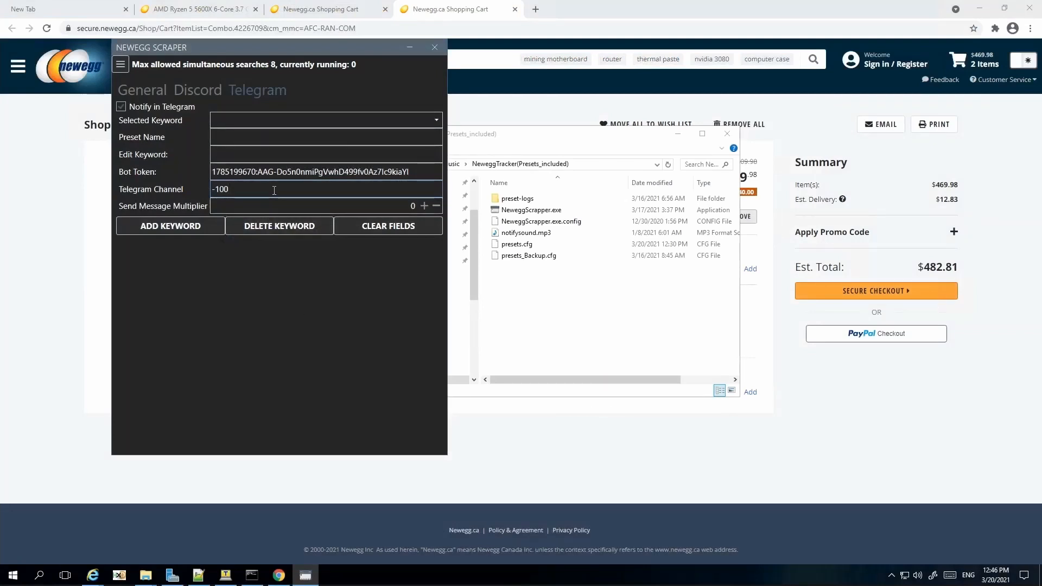
# Step: Paste the channel ID after -100 and add the Telegram entry, checking the now-empty keyword list
pyautogui.hotkey('ctrl', 'v')
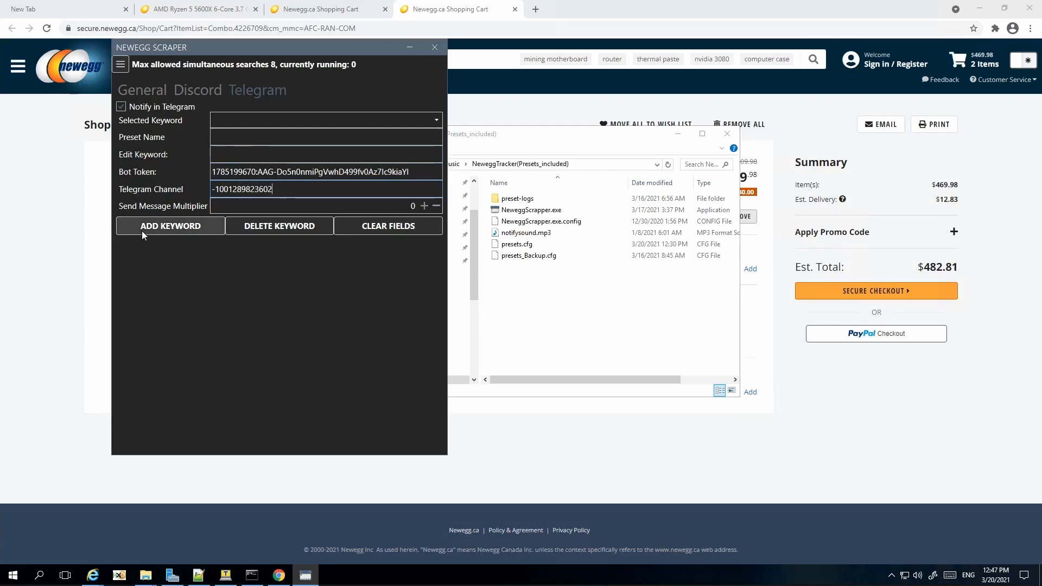
pyautogui.click(171, 226)
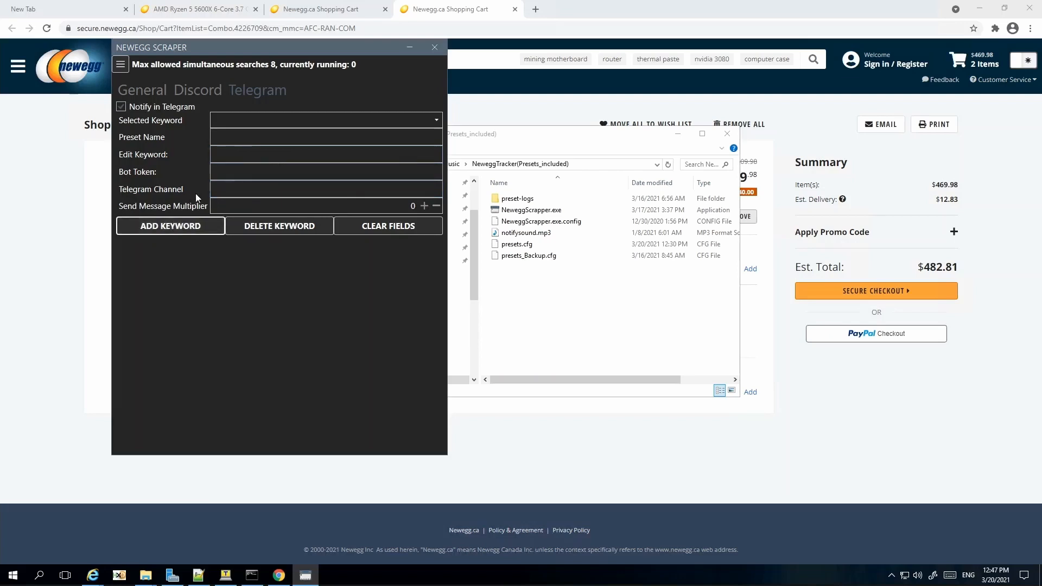
pyautogui.click(377, 122)
pyautogui.click(377, 122)
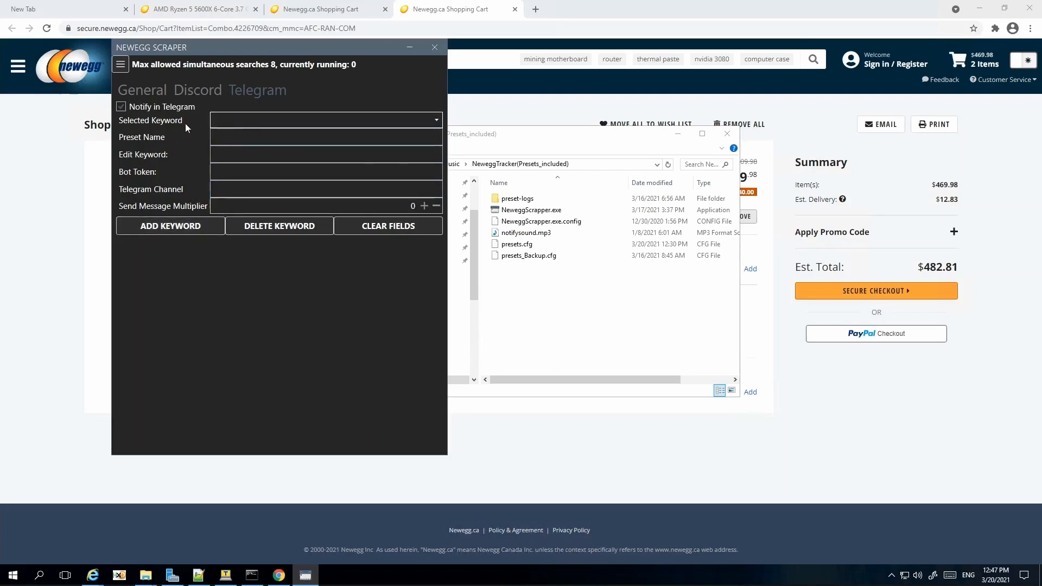
pyautogui.click(125, 68)
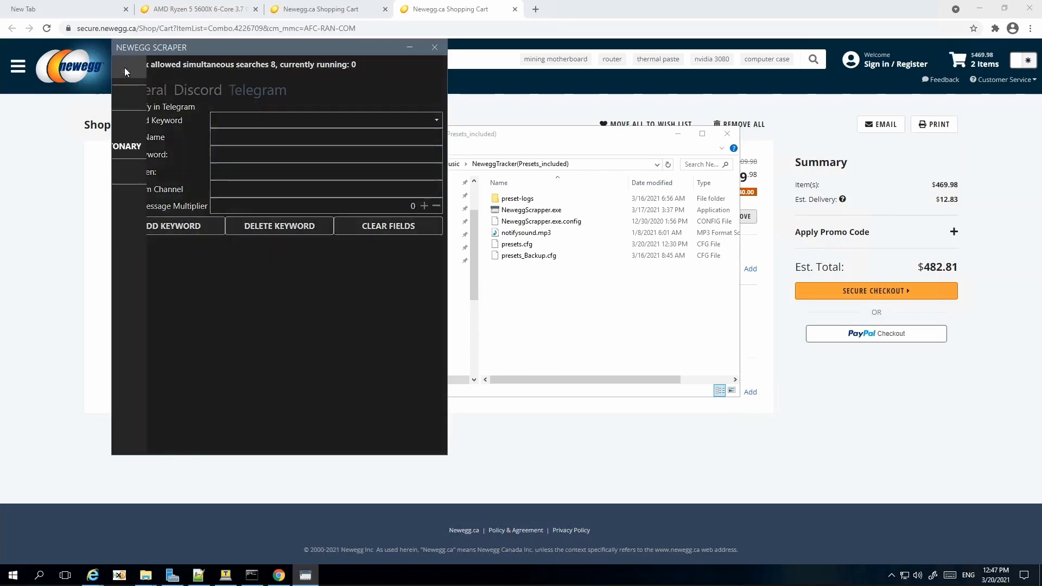
# Step: Return via Home to the Telegram notification settings and place the caret in Preset Name
pyautogui.click(130, 99)
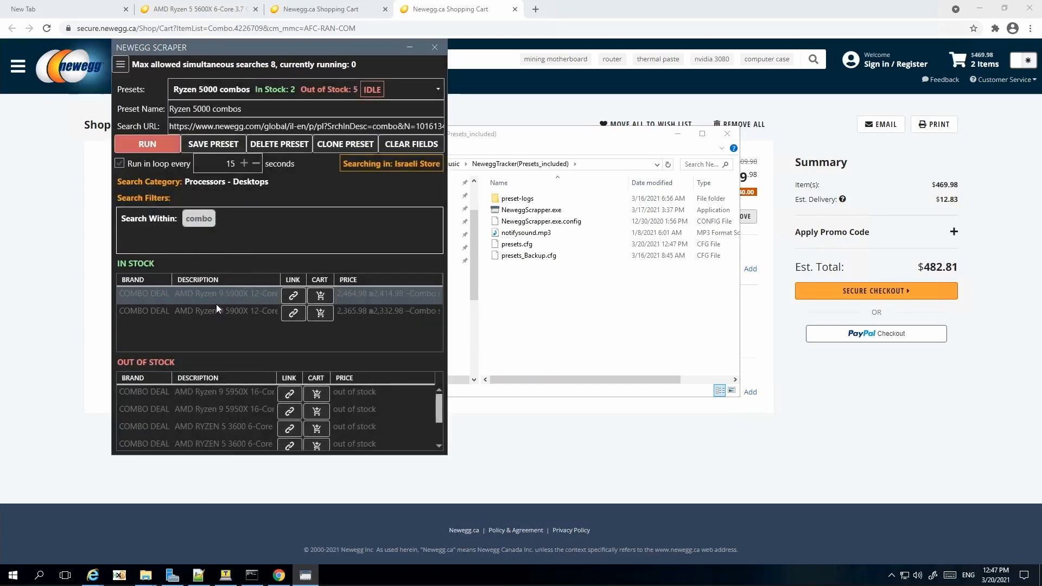
pyautogui.click(122, 64)
pyautogui.click(166, 126)
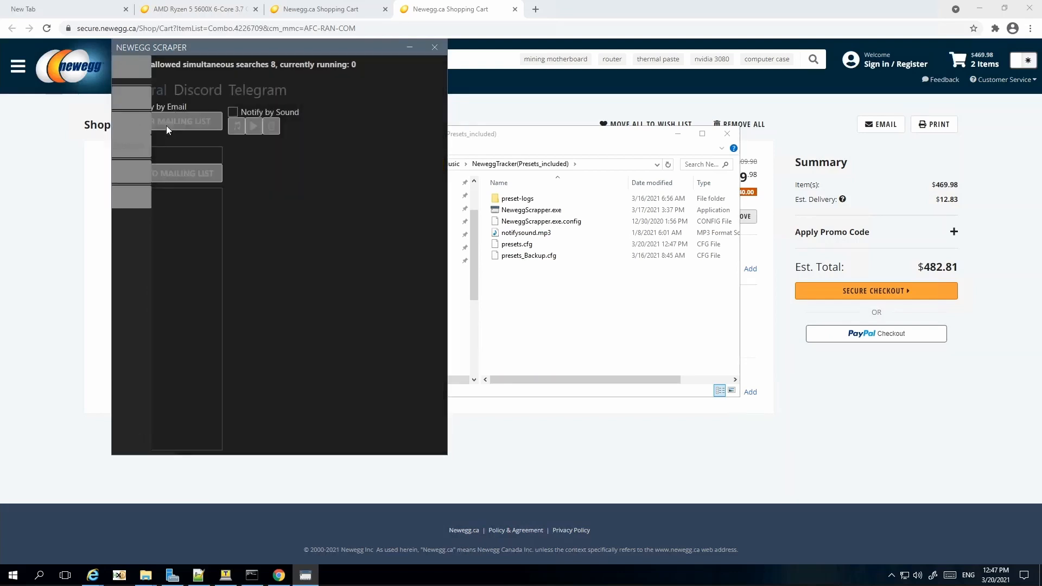
pyautogui.click(253, 93)
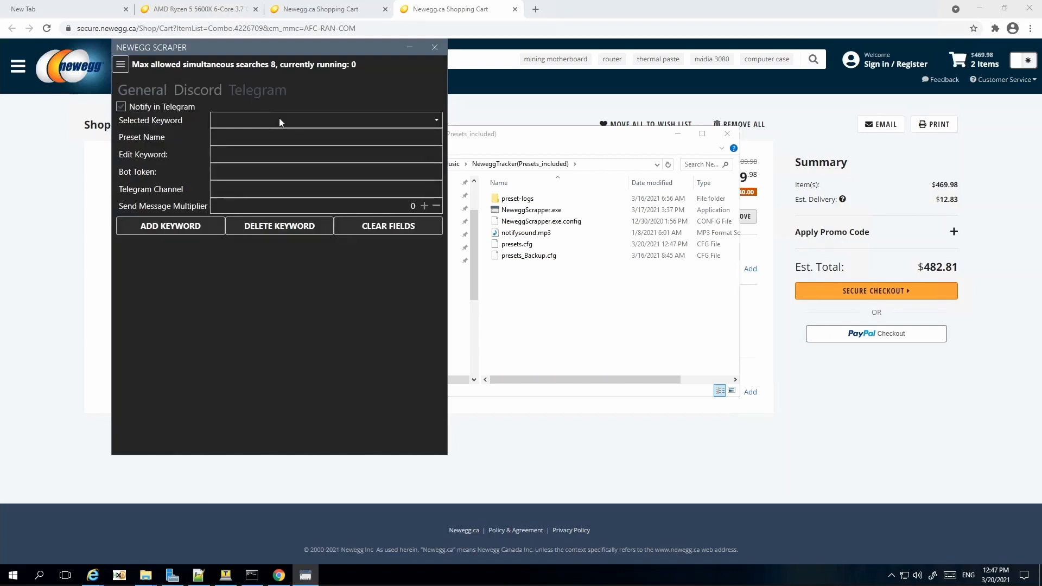
pyautogui.click(238, 141)
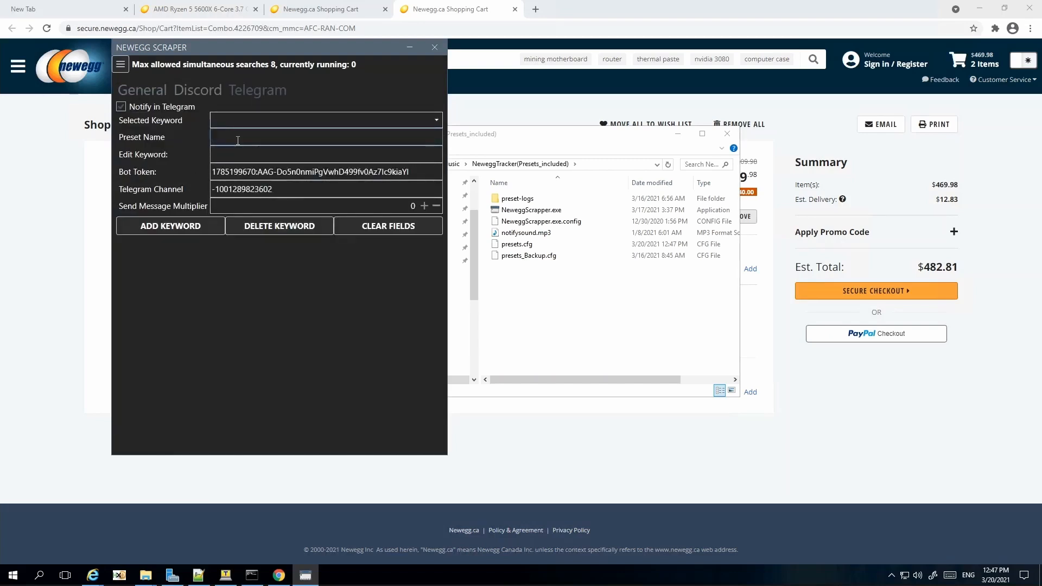
# Step: Enter Ryzen 5900 as the preset name and 5900X as the edit keyword
pyautogui.write('Ryzen 5900')
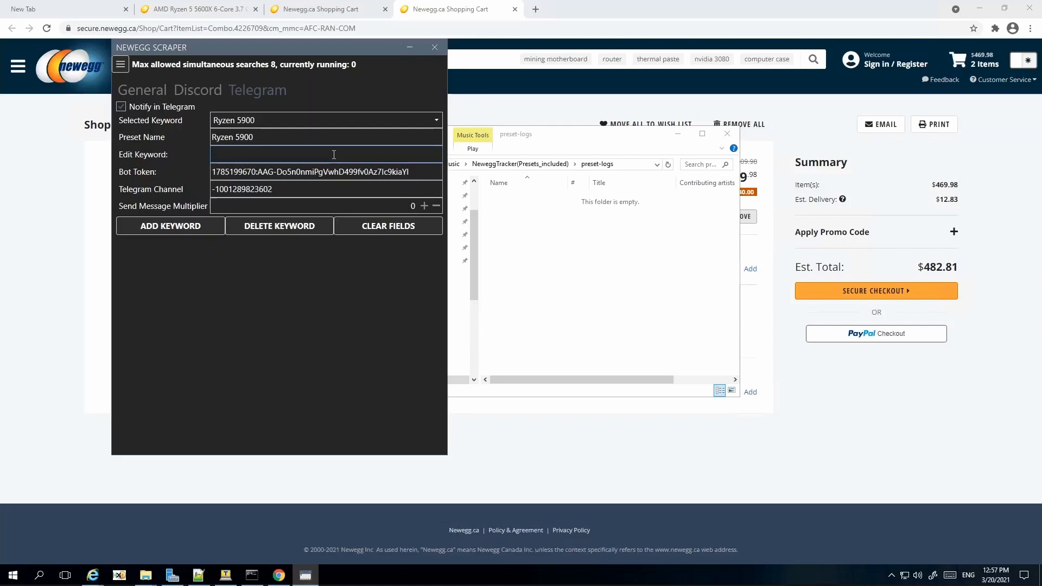
pyautogui.write('5900X')
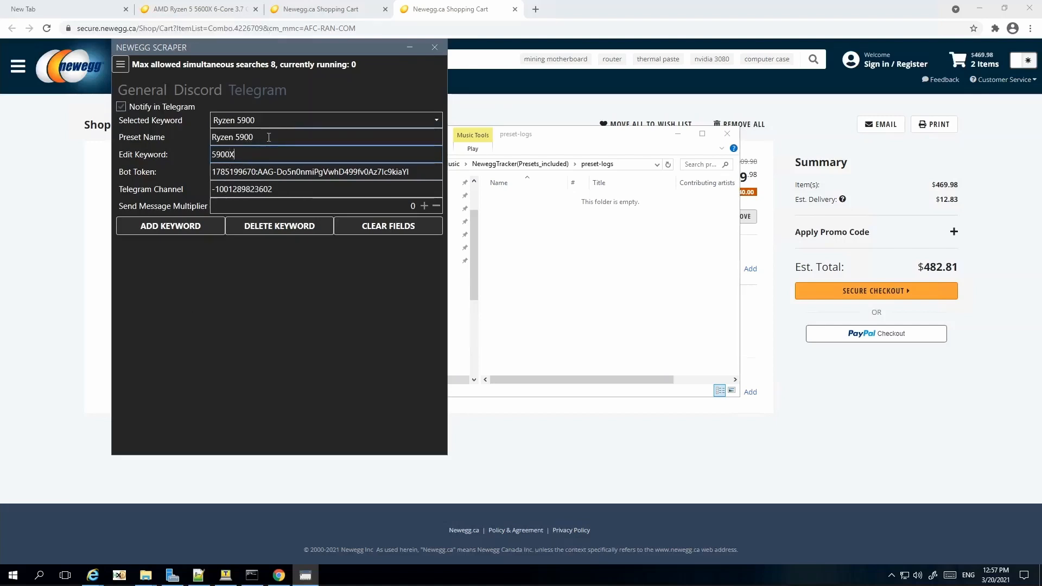
pyautogui.moveTo(269, 136); pyautogui.dragTo(213, 137)
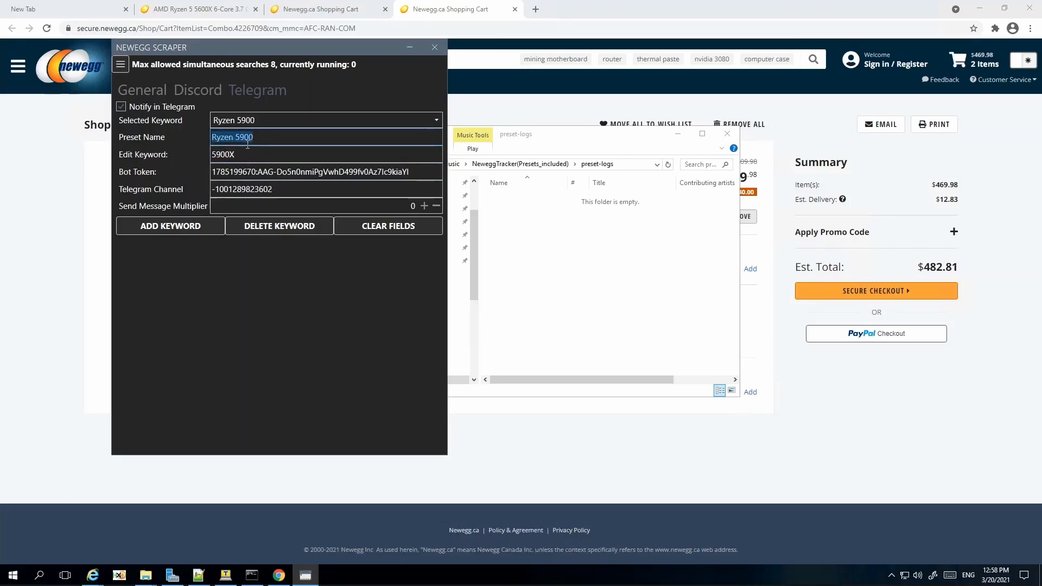
# Step: From the Home page, run the Ryzen 5000 combos search, then stop it
pyautogui.click(120, 65)
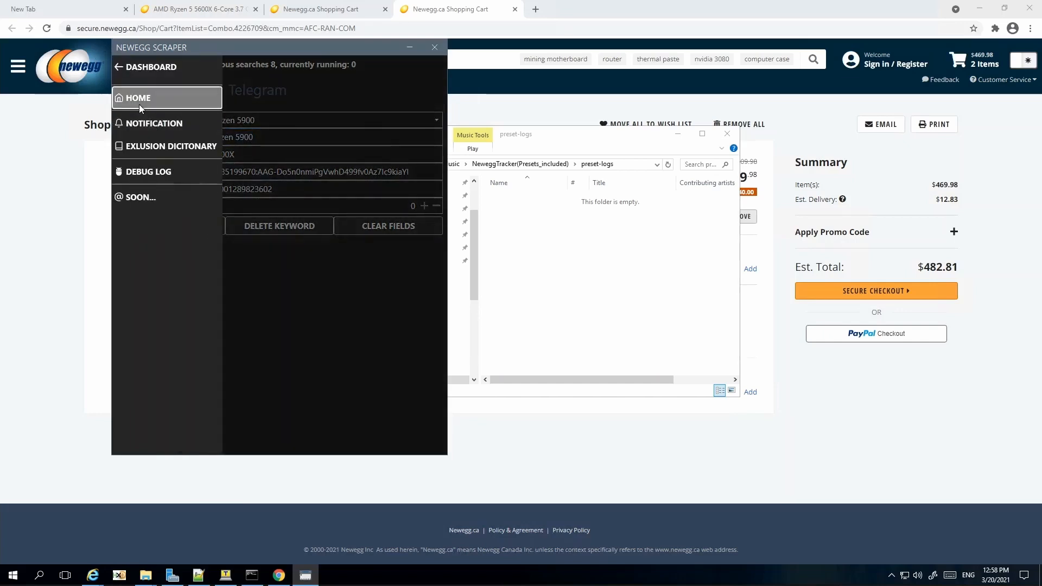
pyautogui.click(139, 103)
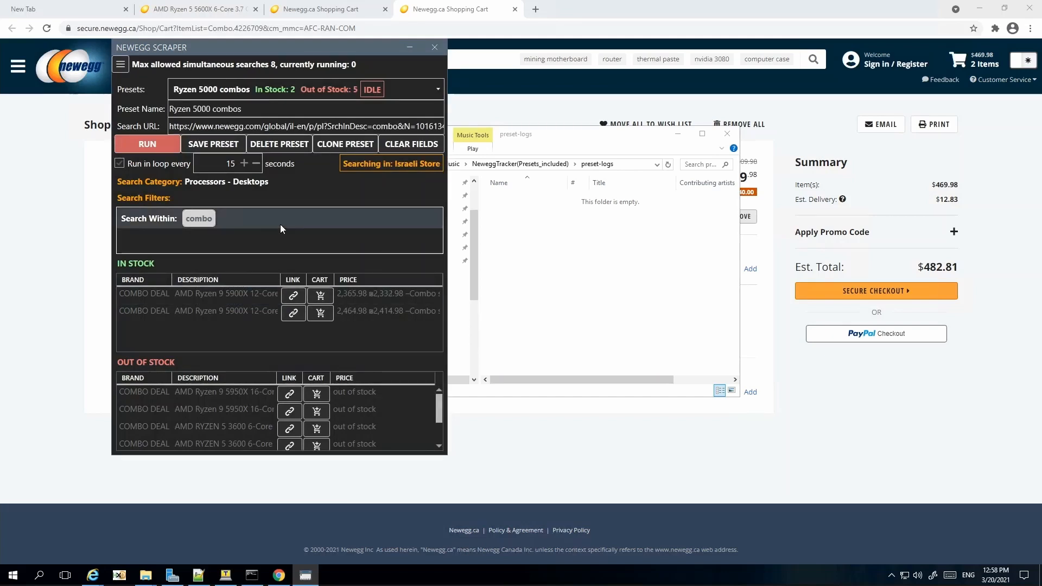
pyautogui.click(158, 149)
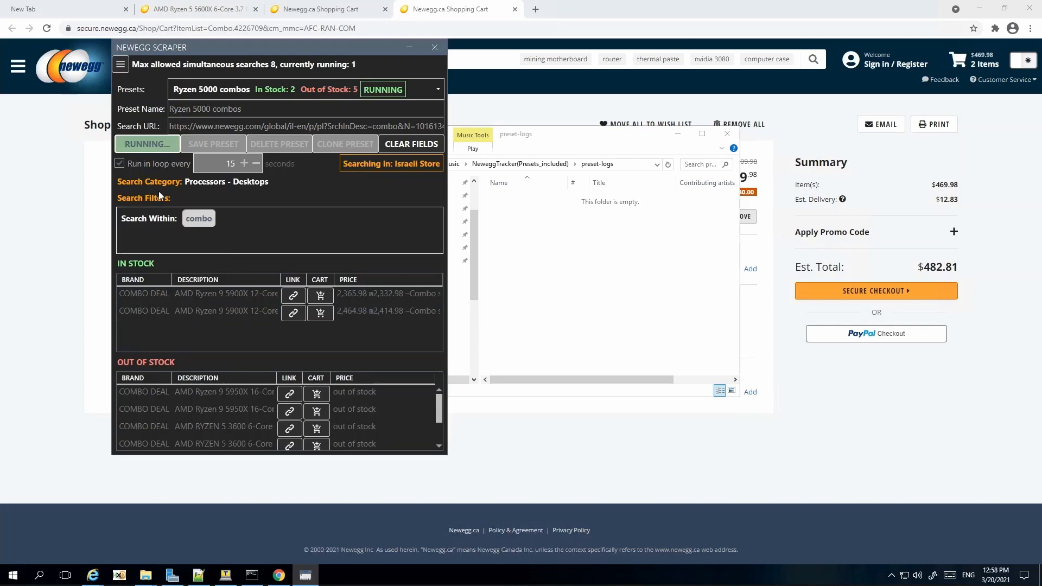
pyautogui.click(155, 144)
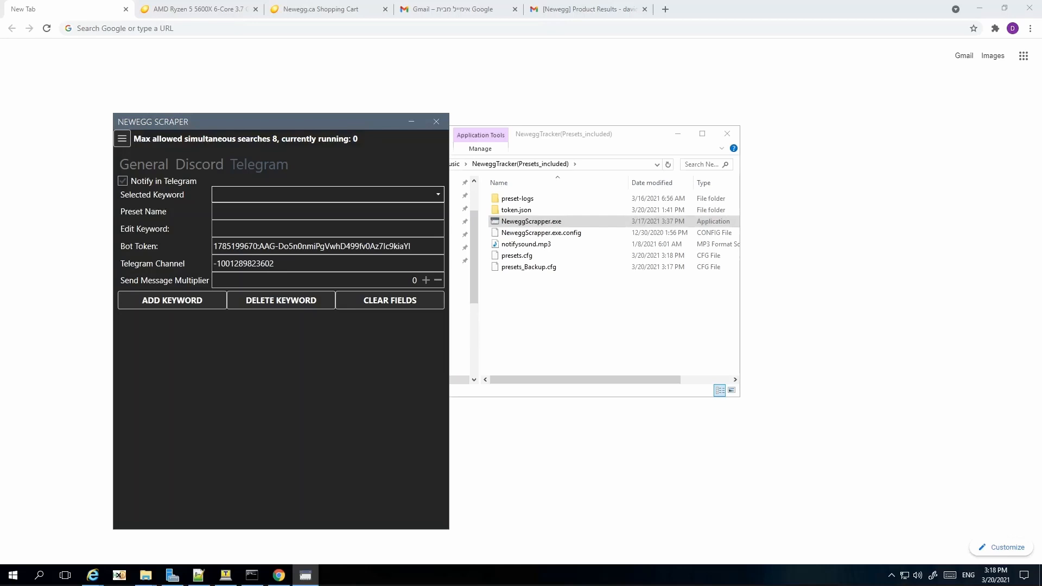
# Step: Close Newegg Scraper and rename presets.cfg to _presets.cfg
pyautogui.click(436, 121)
pyautogui.click(525, 258)
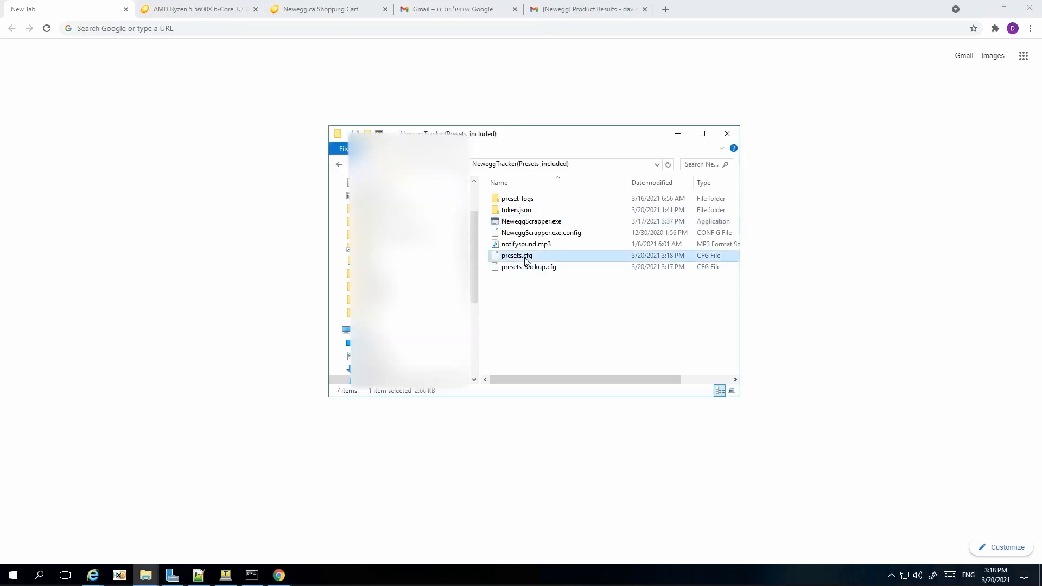
pyautogui.click(525, 257)
pyautogui.press('Home')
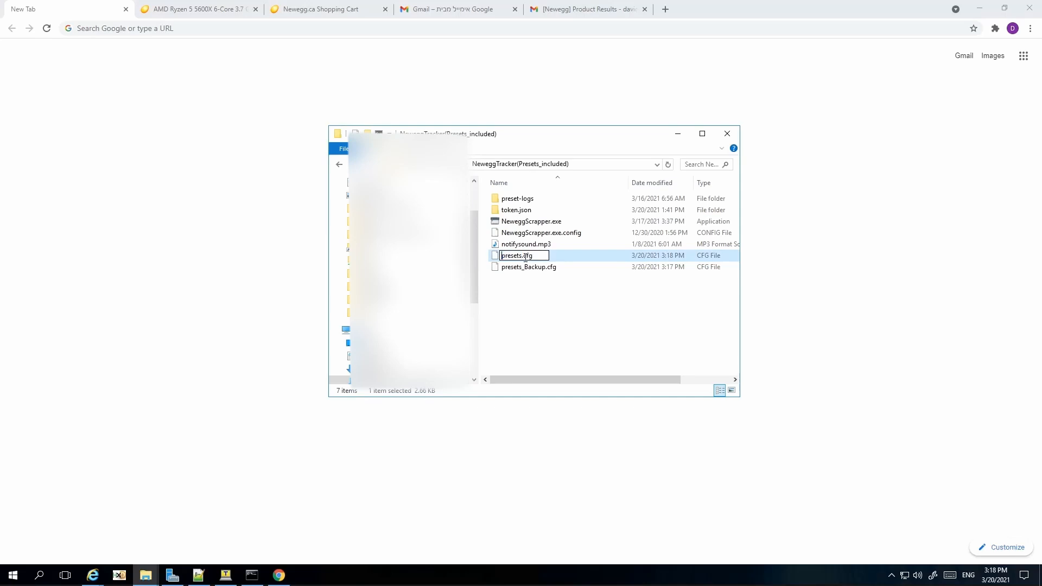
pyautogui.write('_')
pyautogui.press('Return')
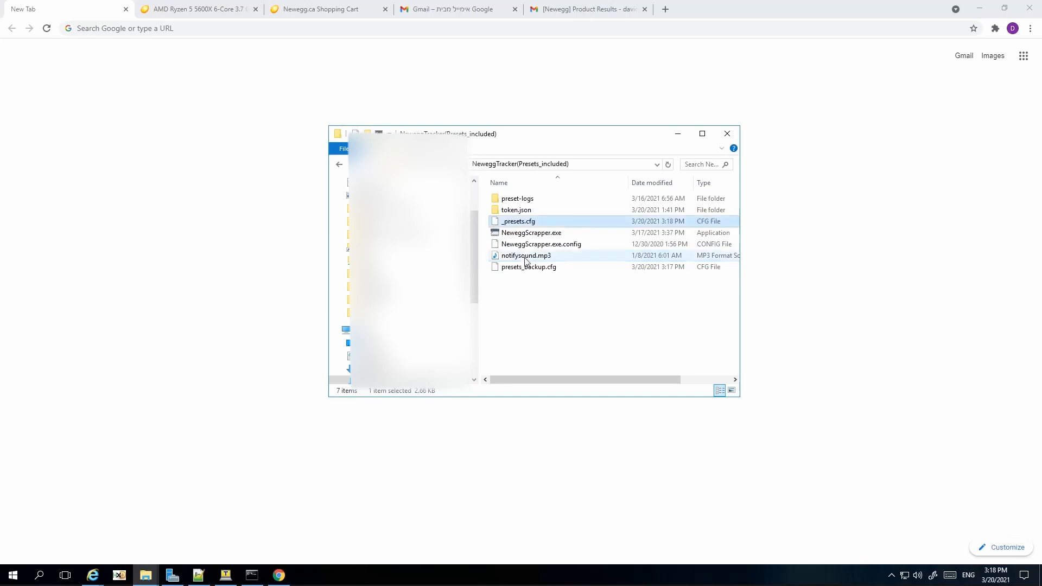
# Step: Rename presets_Backup.cfg to presets.cfg and launch NeweggScrapper.exe
pyautogui.click(525, 269)
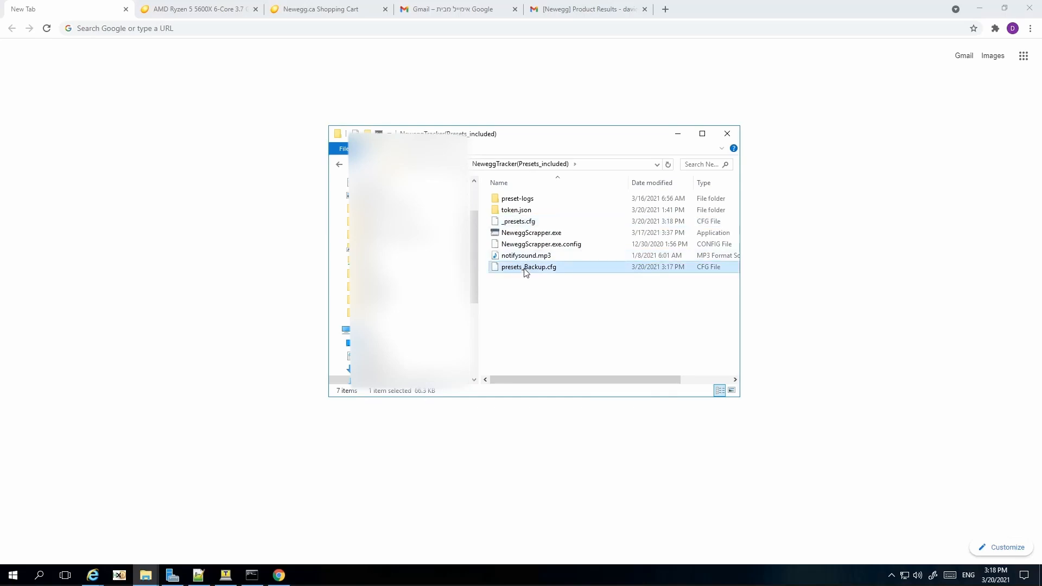
pyautogui.click(525, 270)
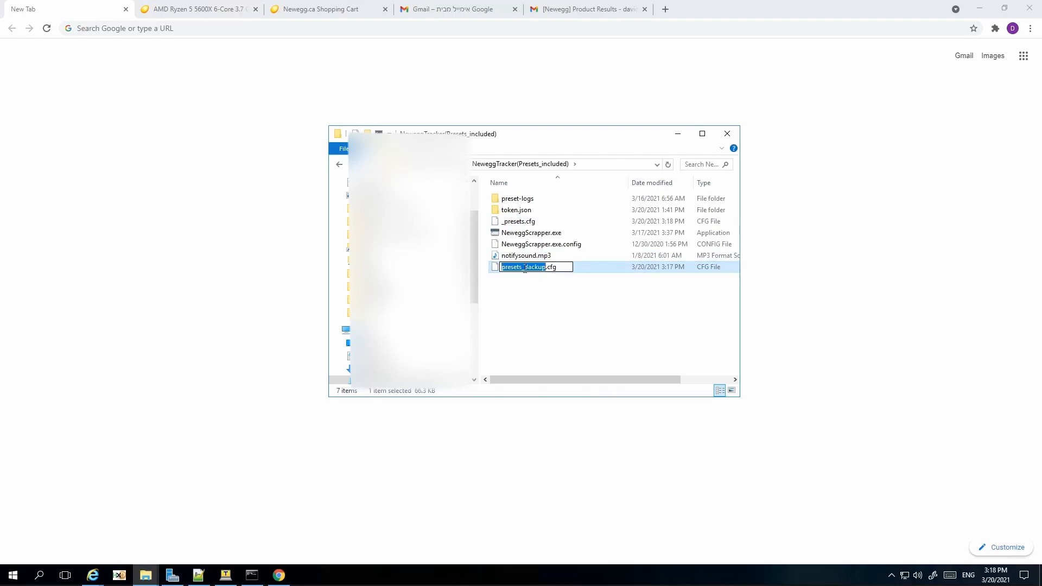
pyautogui.press('Left')
pyautogui.press('BackSpace')
pyautogui.press('BackSpace')
pyautogui.press('BackSpace')
pyautogui.press('BackSpace')
pyautogui.press('BackSpace')
pyautogui.press('BackSpace')
pyautogui.press('BackSpace')
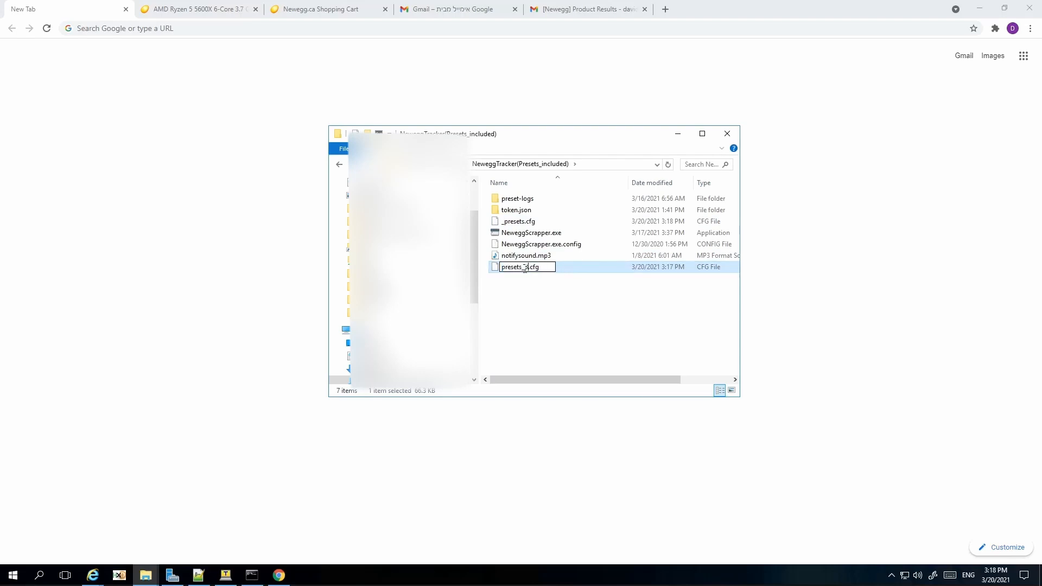
pyautogui.press('Return')
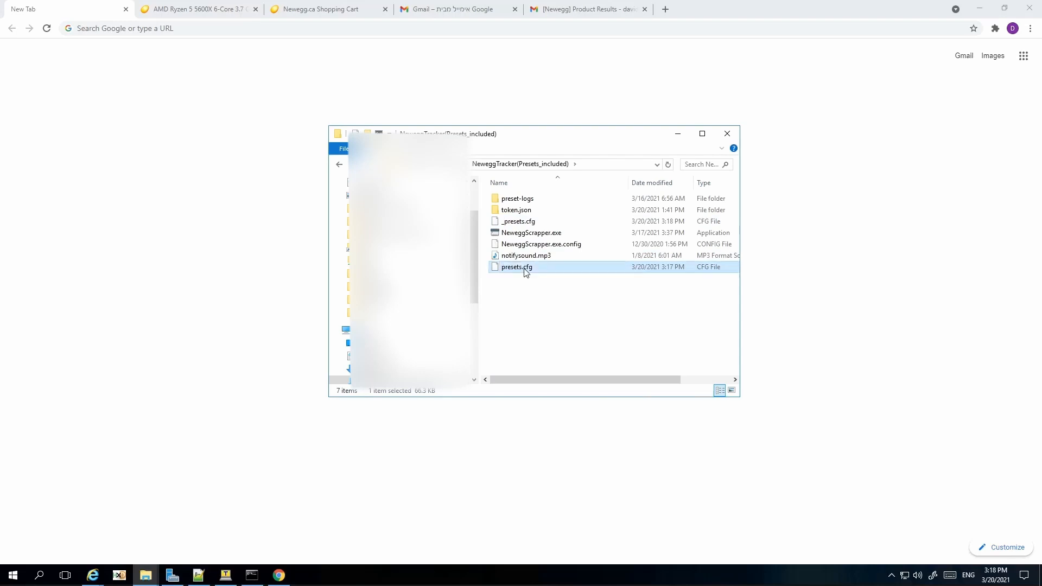
pyautogui.click(539, 232)
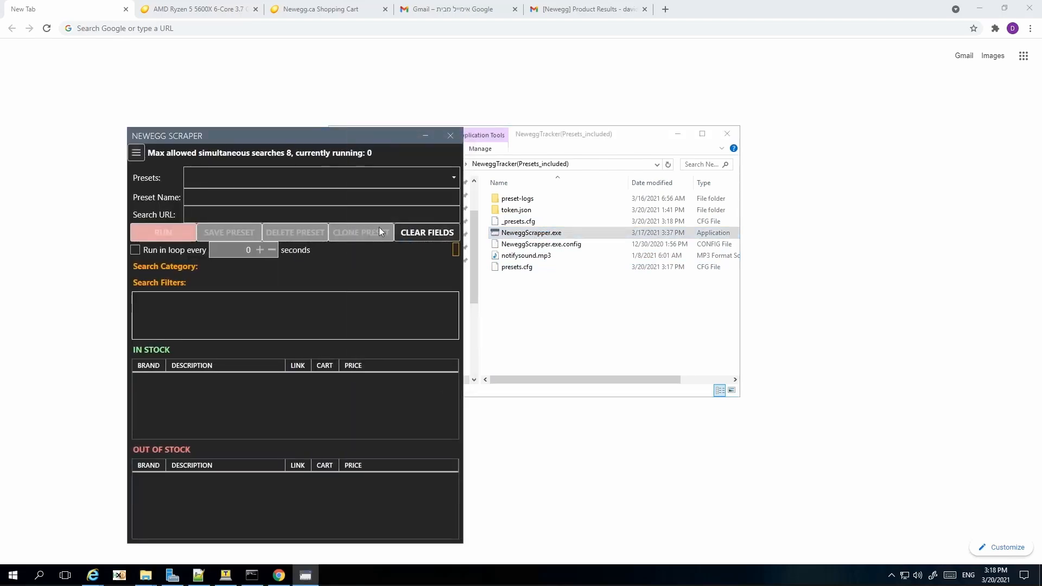
# Step: Load the USA GPU's preset and run its search
pyautogui.click(425, 185)
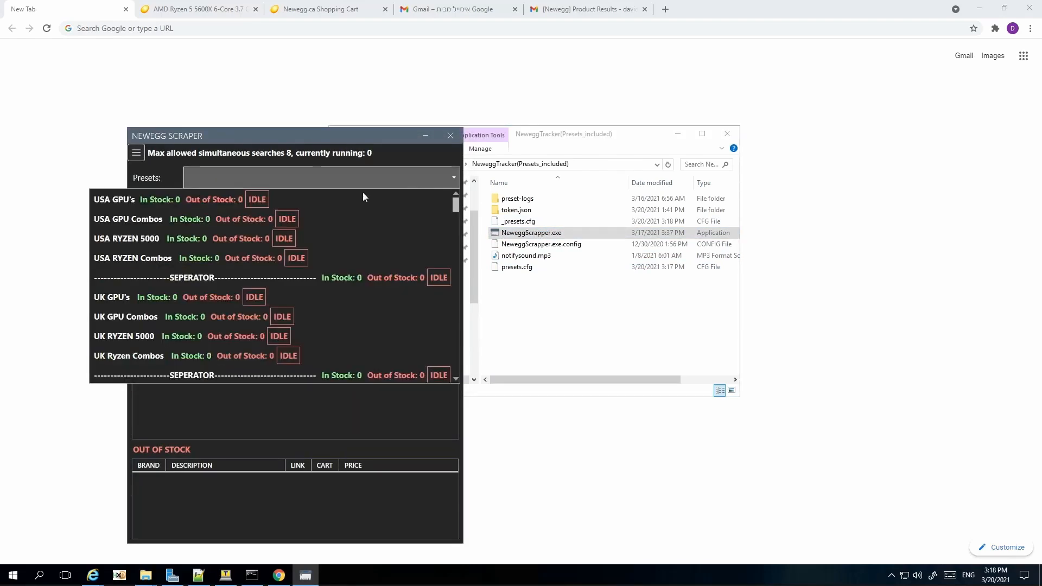
pyautogui.click(207, 201)
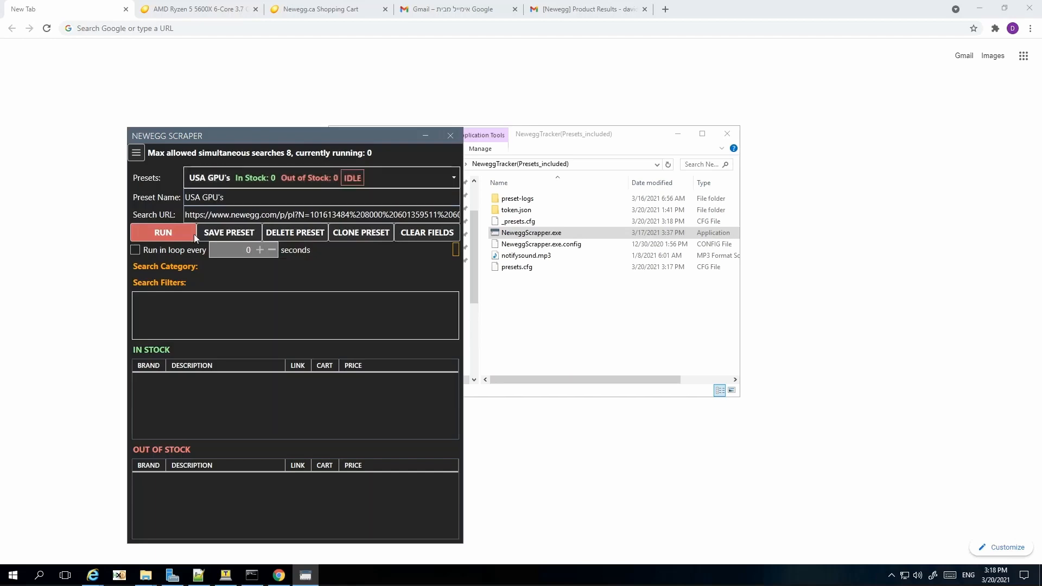
pyautogui.click(170, 238)
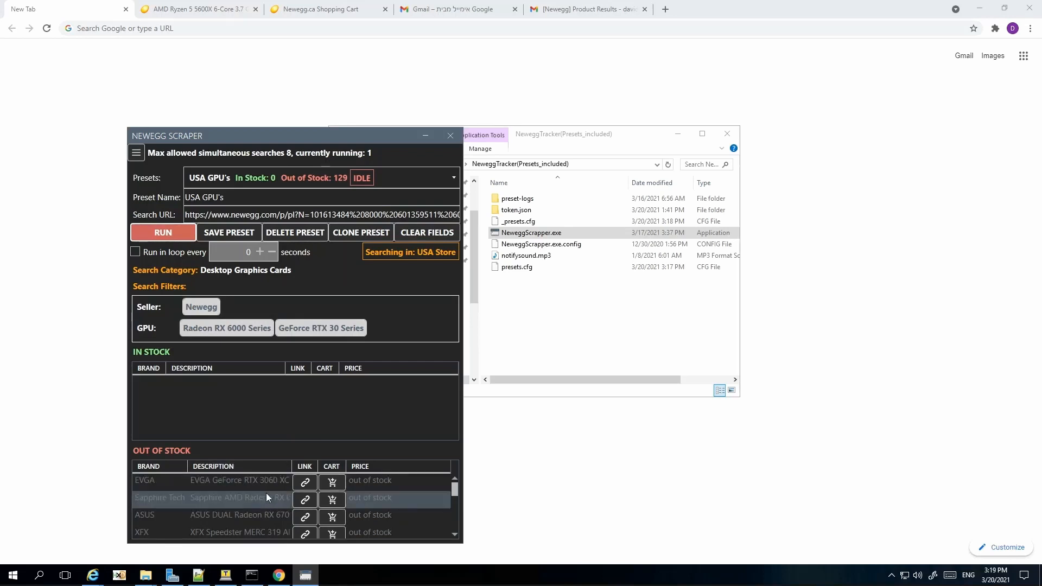
# Step: Browse the full USA, UK and Canada preset list, keeping USA GPU's selected
pyautogui.click(454, 179)
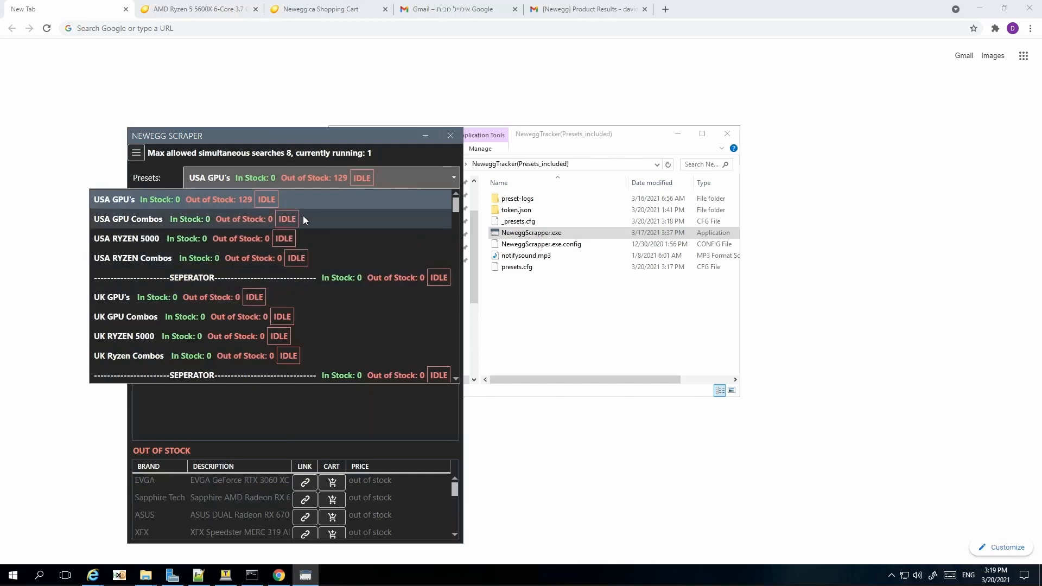
pyautogui.scroll(-1, 333, 285)
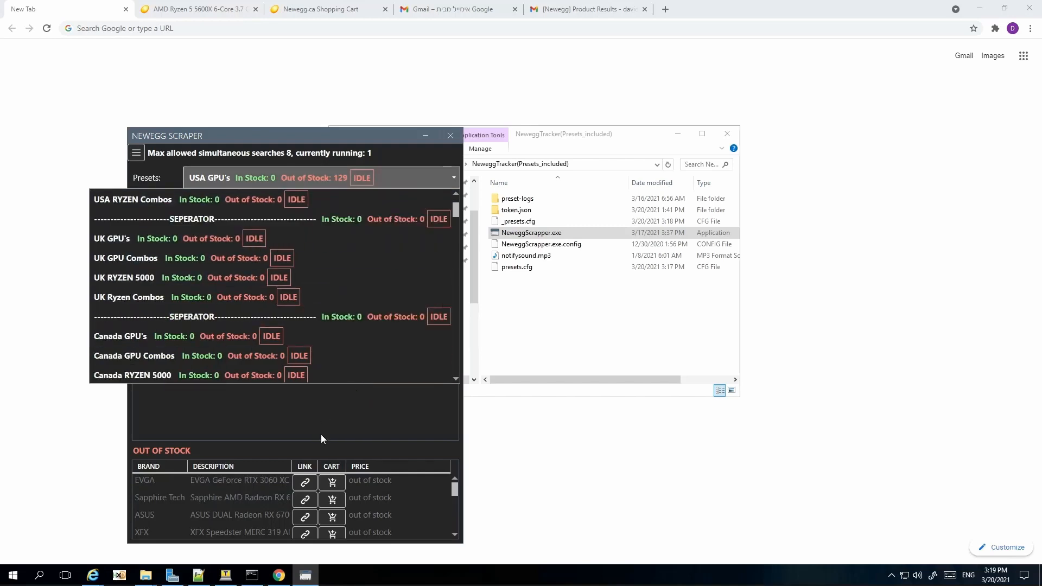
pyautogui.click(321, 435)
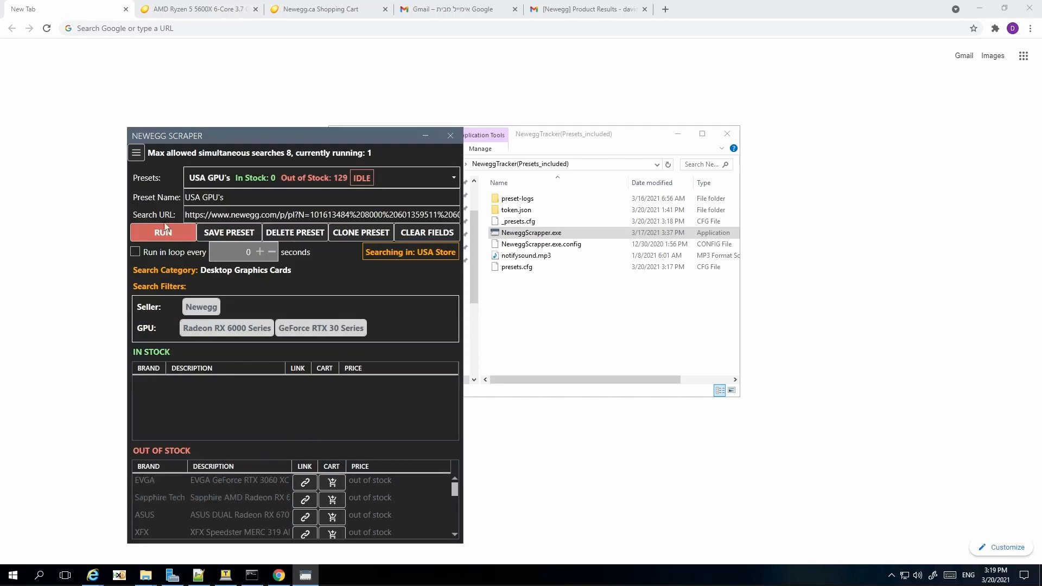
pyautogui.click(137, 153)
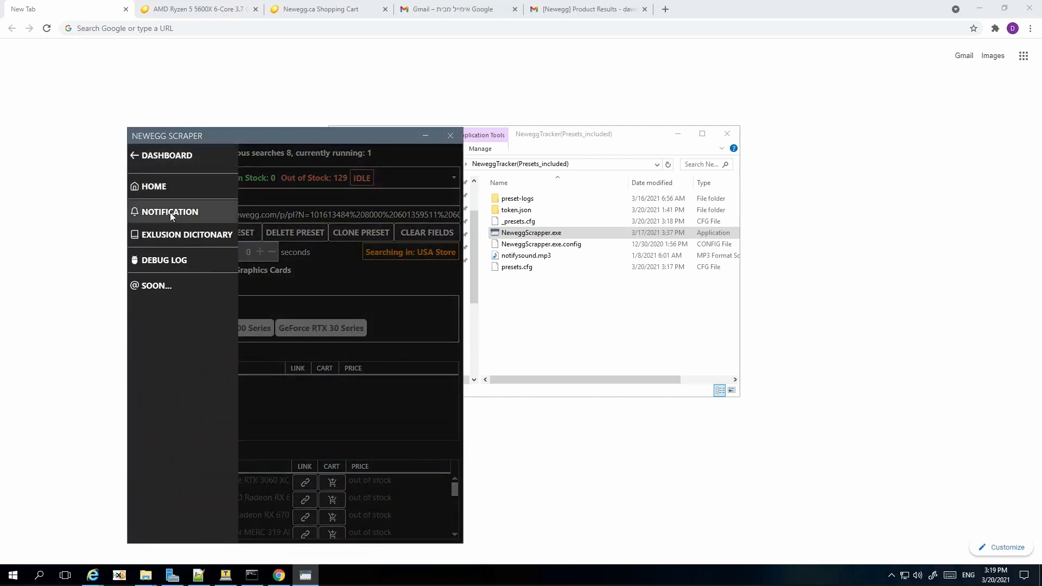
# Step: Turn on Telegram notifications and add RTX 3060 as a keyword
pyautogui.click(170, 212)
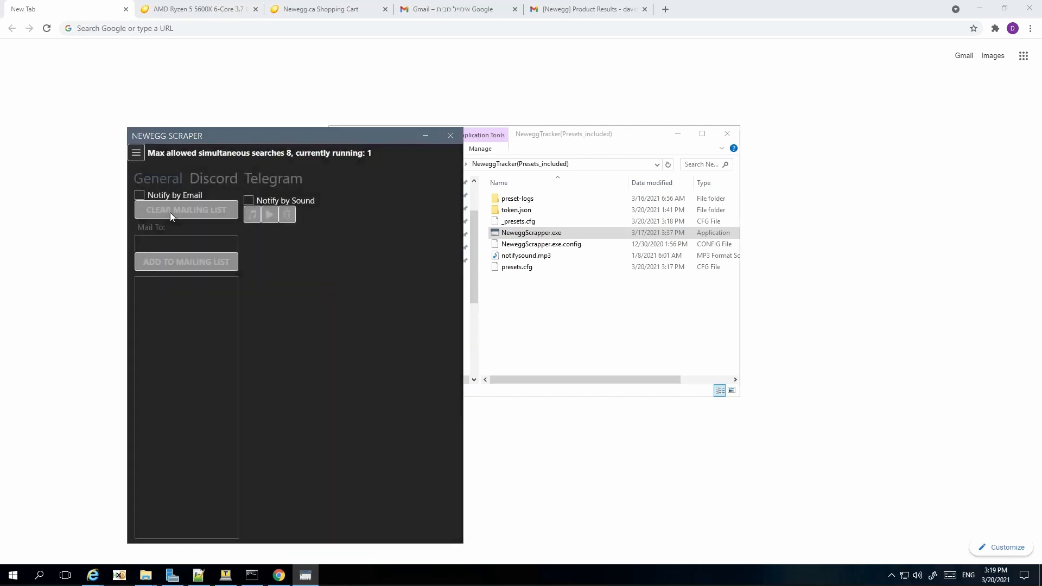
pyautogui.click(272, 180)
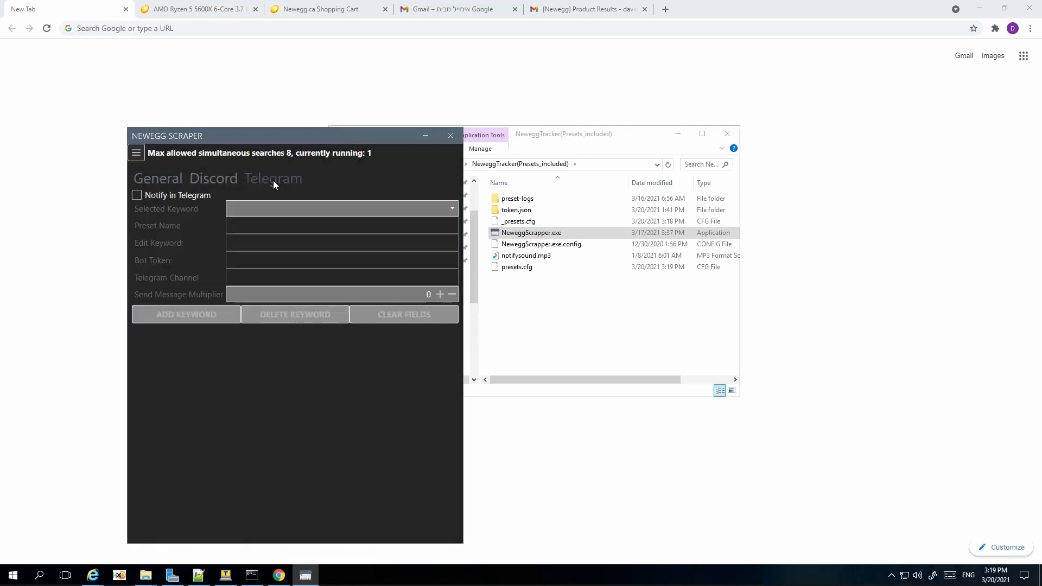
pyautogui.click(136, 196)
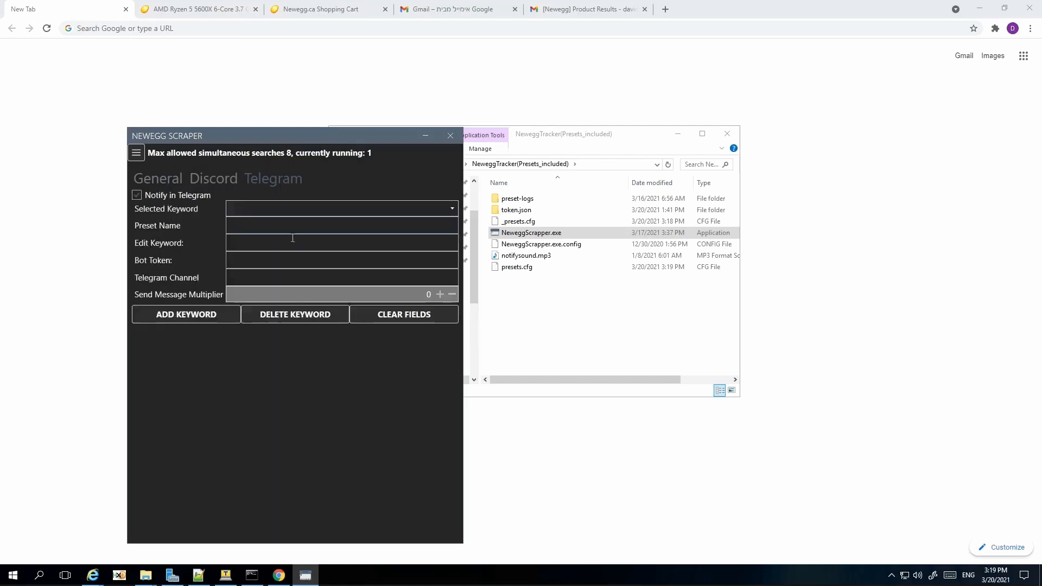
pyautogui.click(251, 228)
pyautogui.write('RTX 3060')
pyautogui.hotkey('ctrl', 'a')
pyautogui.hotkey('ctrl', 'c')
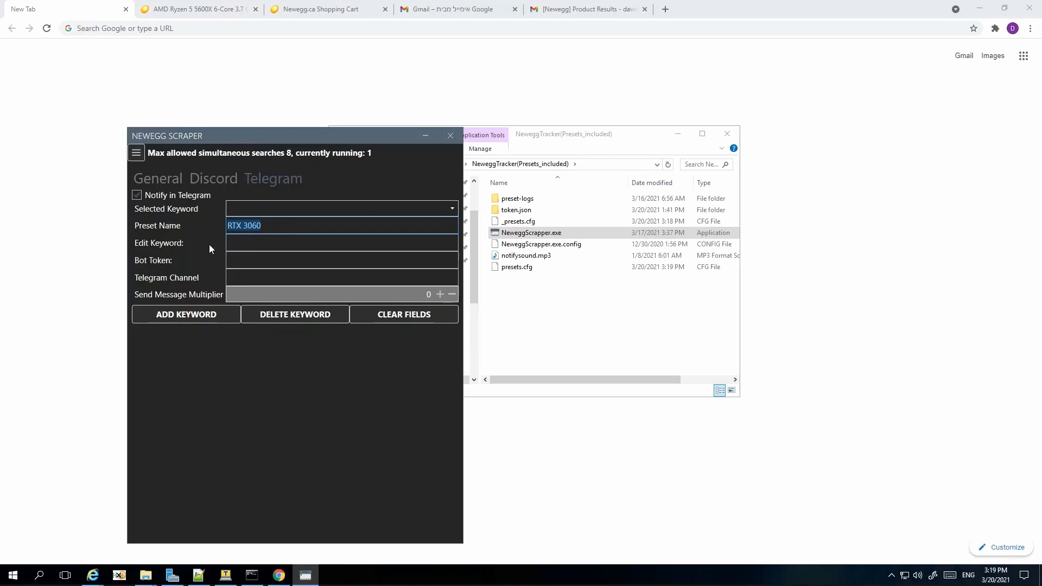
pyautogui.click(239, 242)
pyautogui.hotkey('ctrl', 'v')
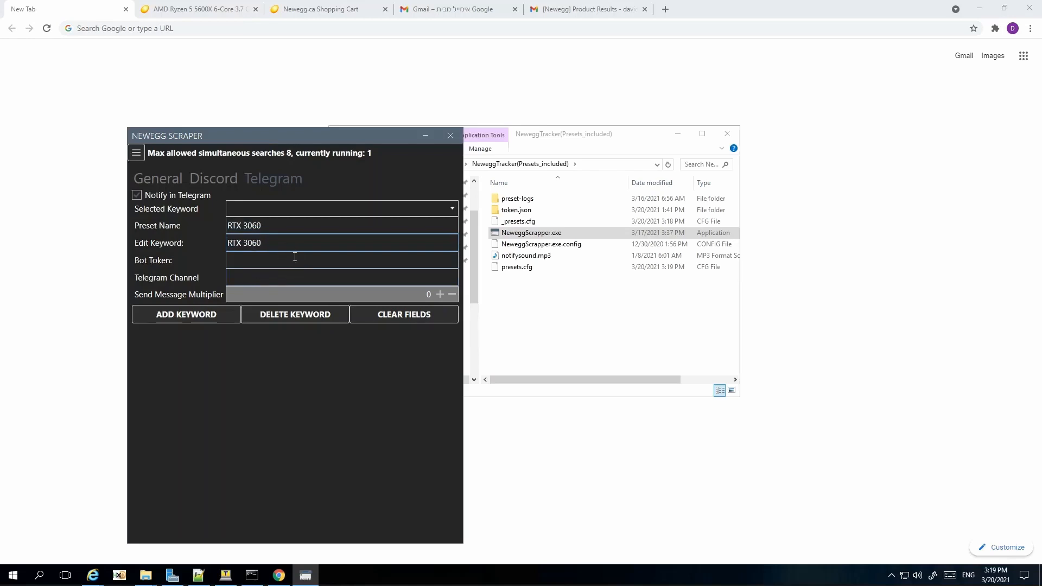
pyautogui.click(215, 317)
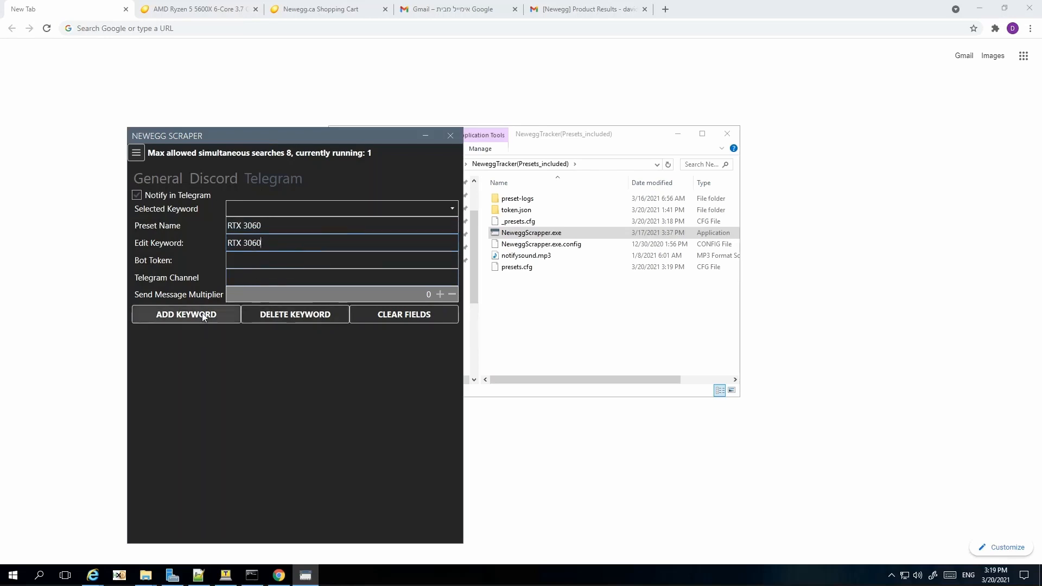
# Step: Add RTX 3070 as a Telegram keyword, using the same name for preset and keyword
pyautogui.click(325, 224)
pyautogui.write('RTX')
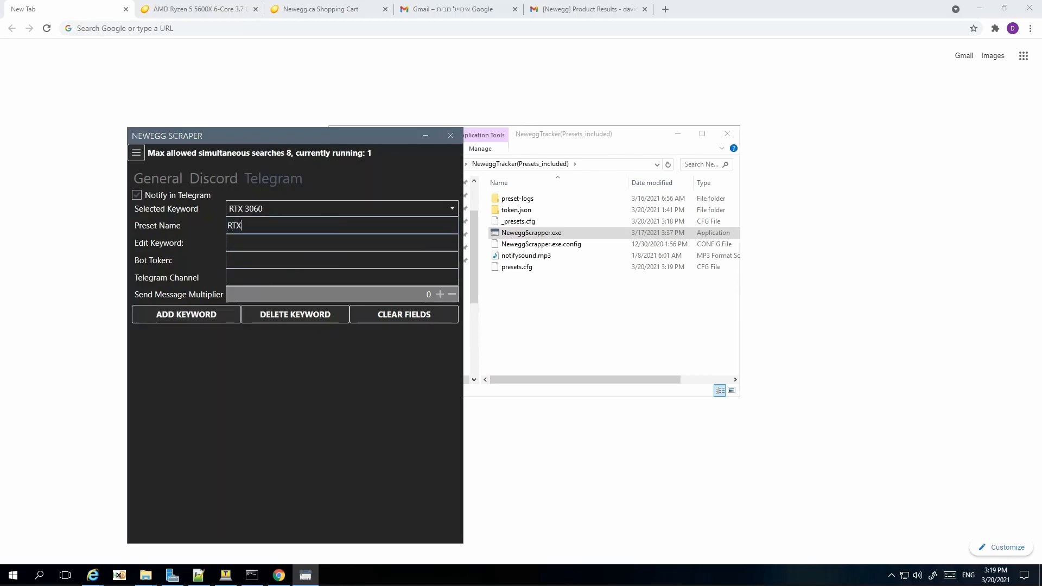
pyautogui.write(' 3070')
pyautogui.hotkey('ctrl', 'a')
pyautogui.hotkey('ctrl', 'c')
pyautogui.click(348, 237)
pyautogui.hotkey('ctrl', 'v')
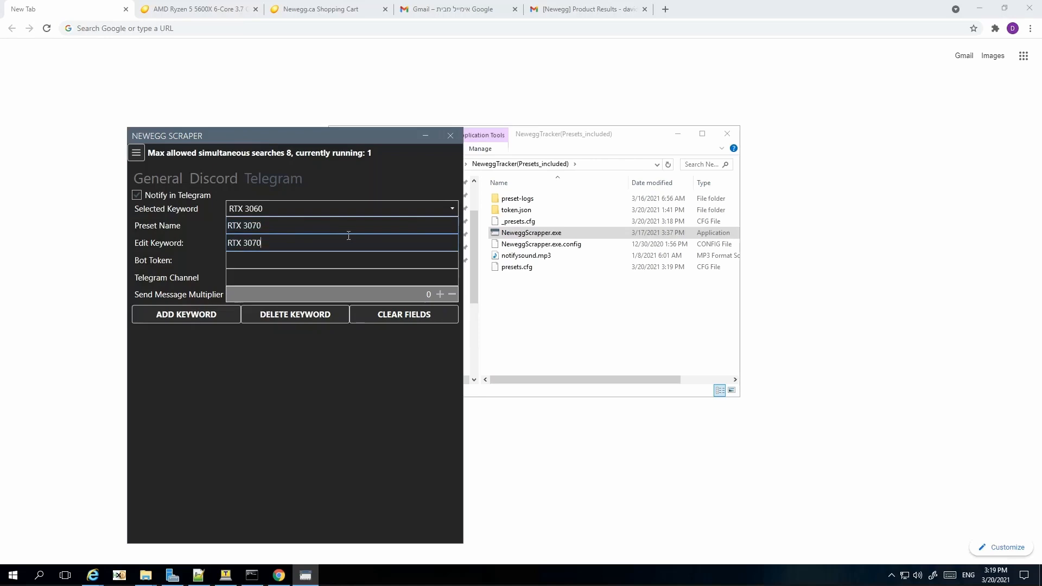
pyautogui.click(155, 318)
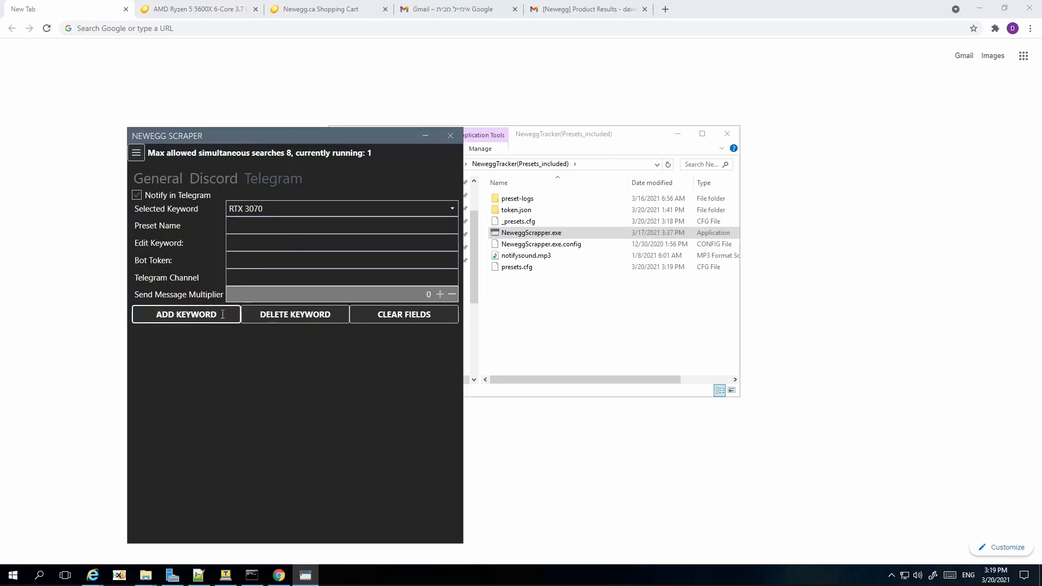
# Step: Review the saved keywords and delete the blank keyword entry
pyautogui.click(267, 220)
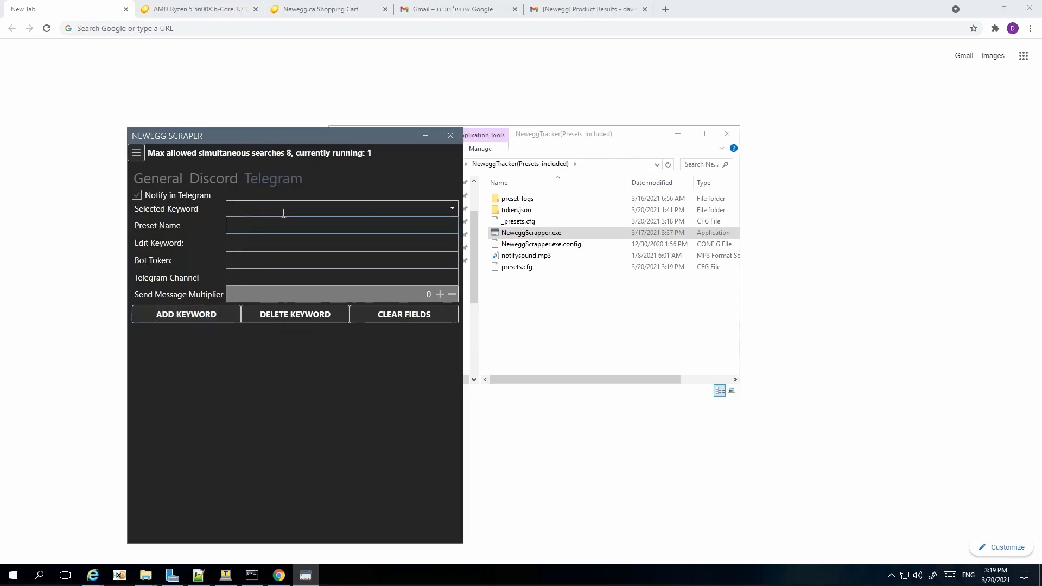
pyautogui.click(402, 214)
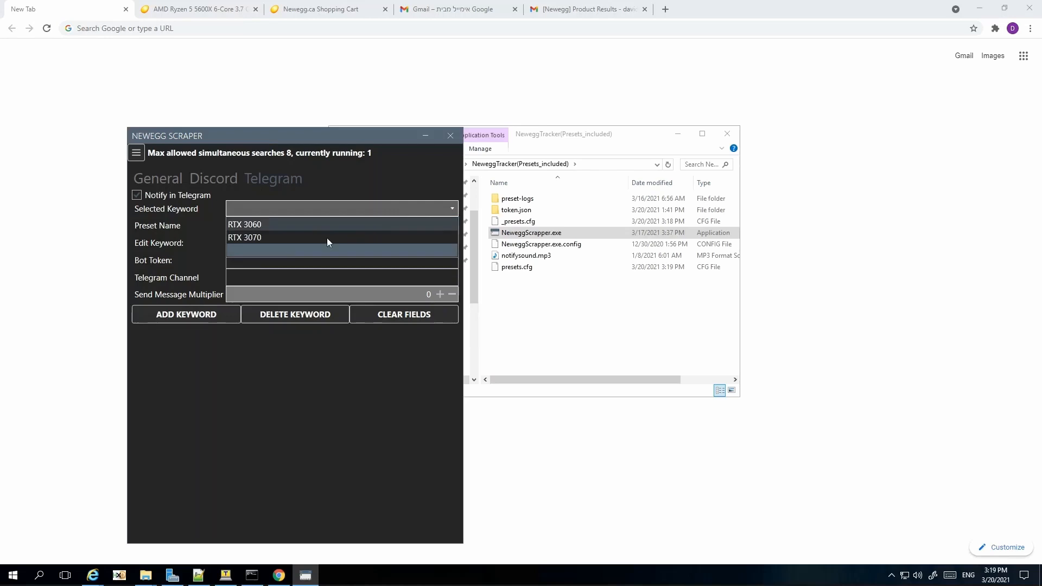
pyautogui.click(269, 253)
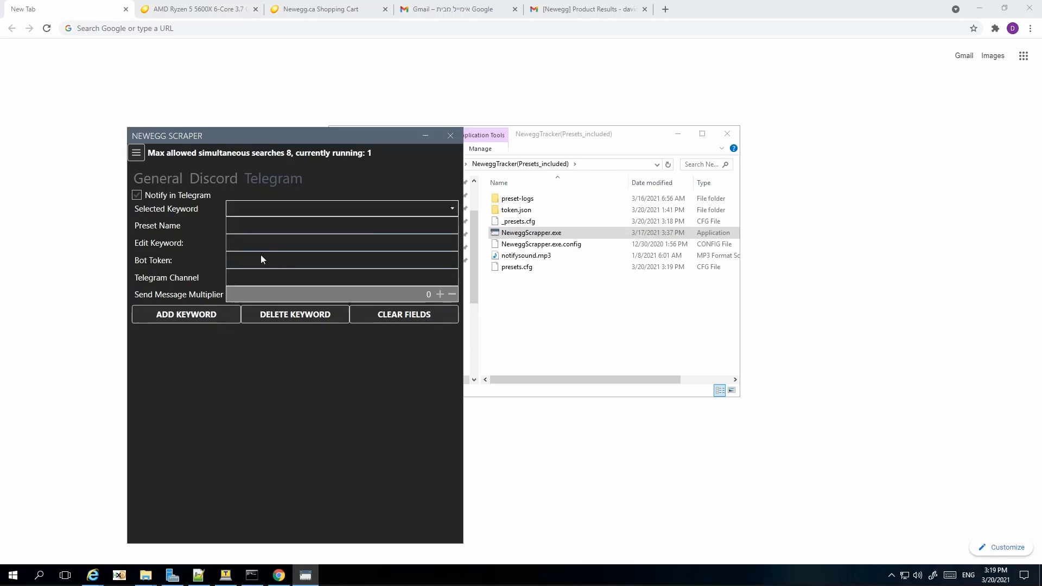
pyautogui.click(285, 314)
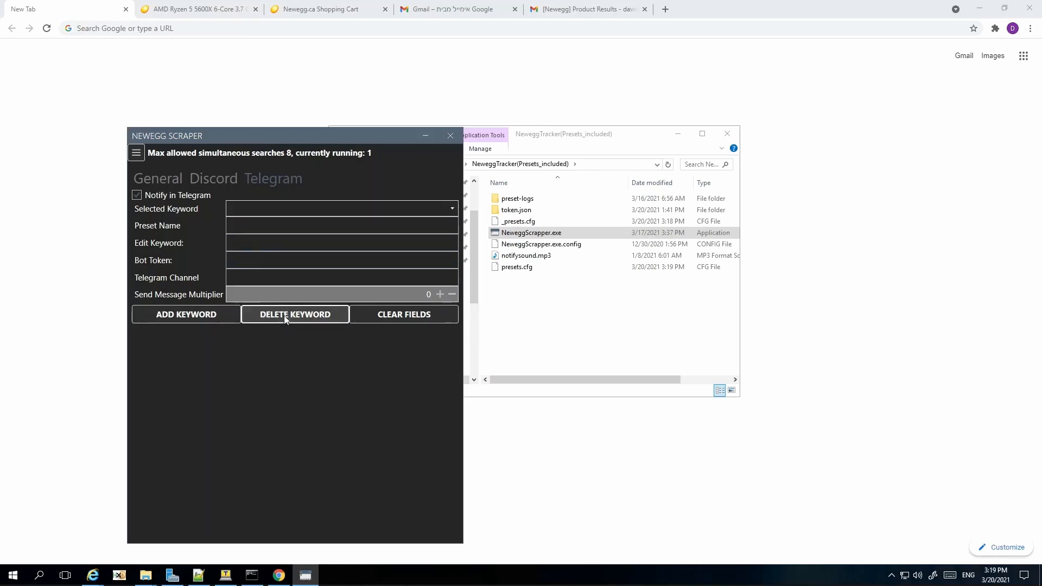
pyautogui.click(266, 213)
pyautogui.click(270, 237)
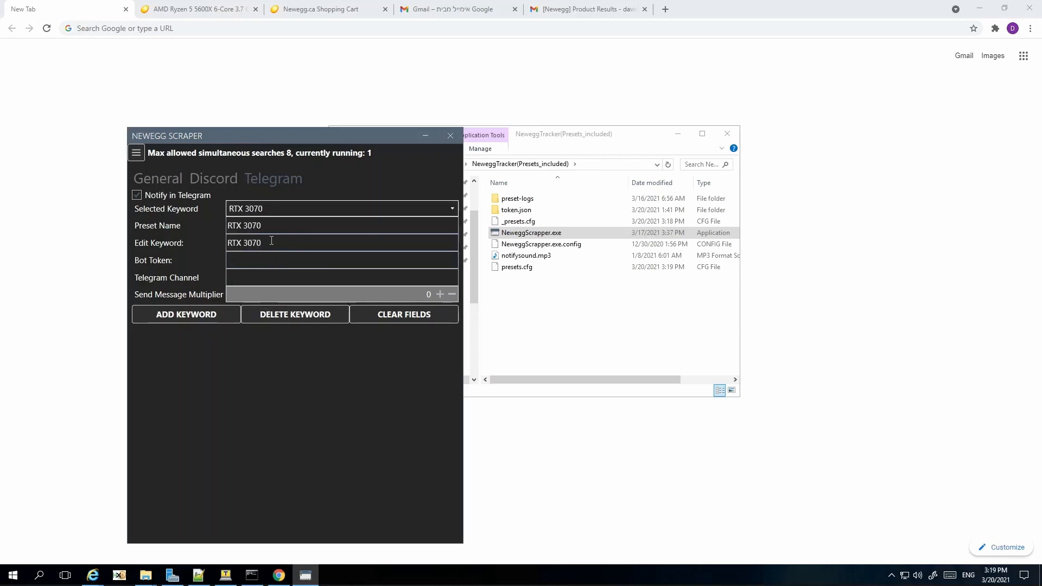
pyautogui.click(283, 212)
pyautogui.click(265, 252)
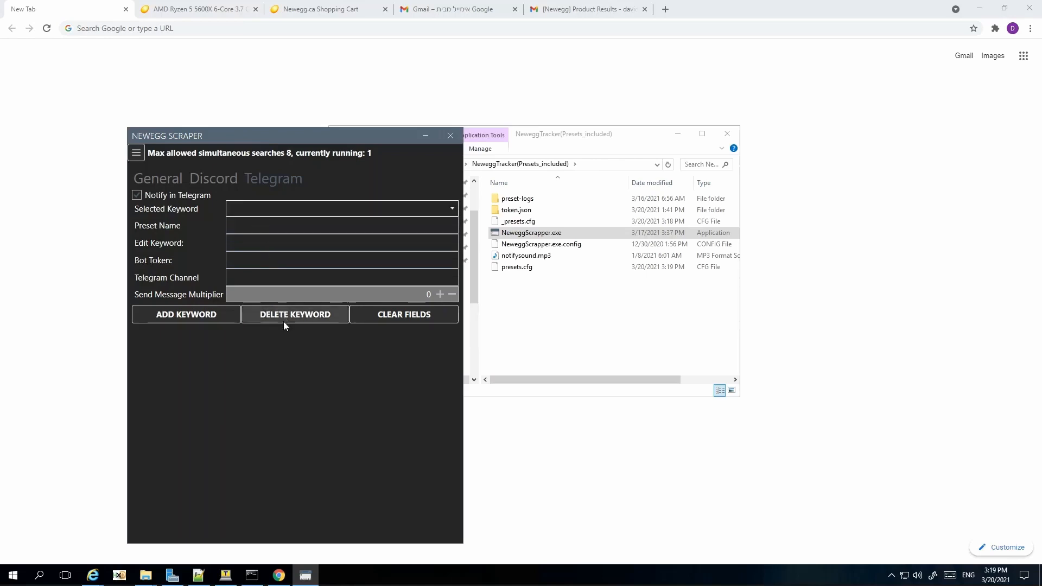
pyautogui.click(285, 317)
pyautogui.click(516, 328)
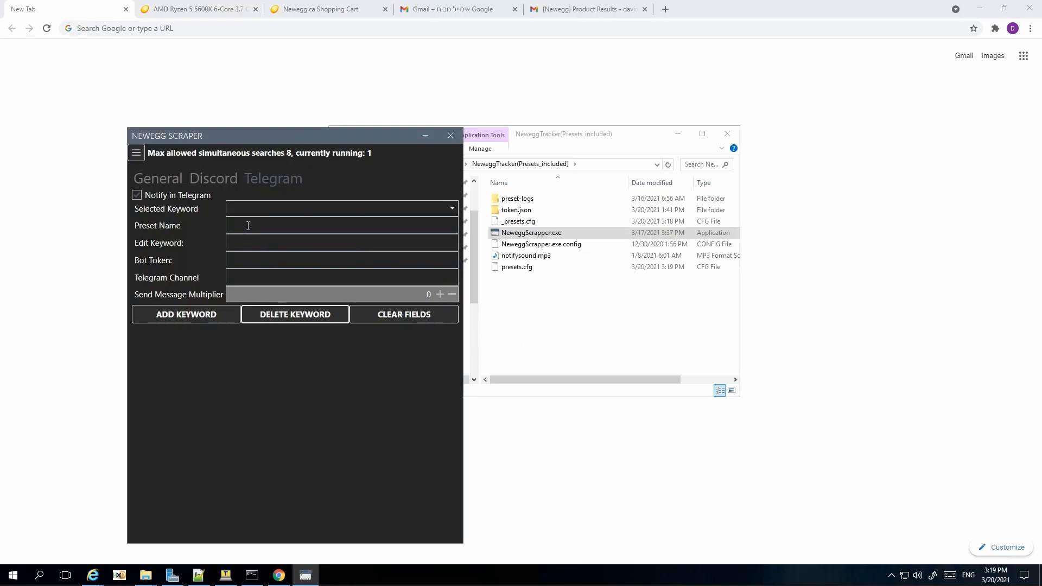
# Step: Add RTX 3080 and RX 6700 as Telegram keywords
pyautogui.write('RTX 3080')
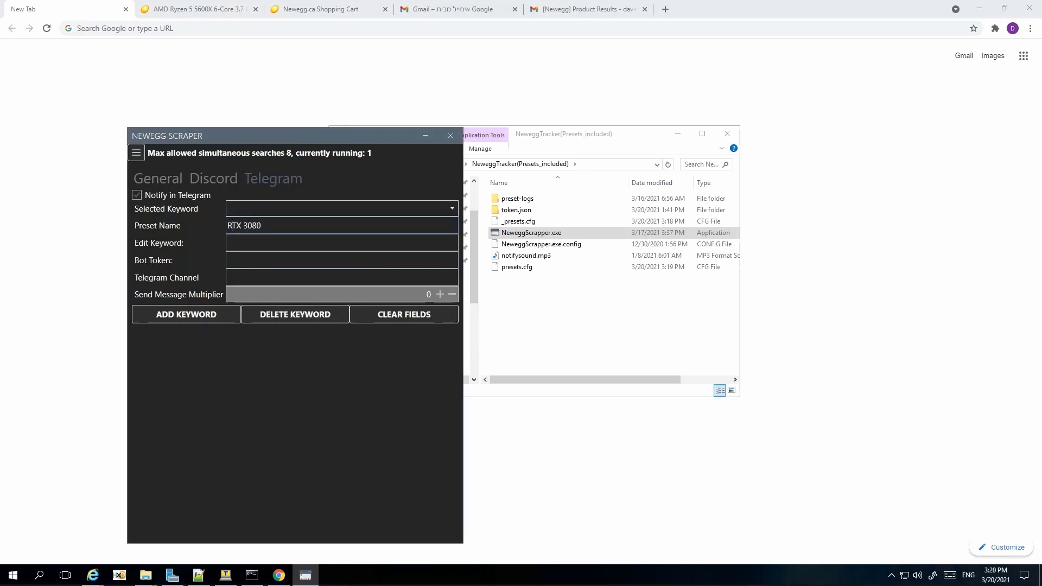
pyautogui.hotkey('ctrl', 'a')
pyautogui.press('Tab')
pyautogui.write('RTX 3080')
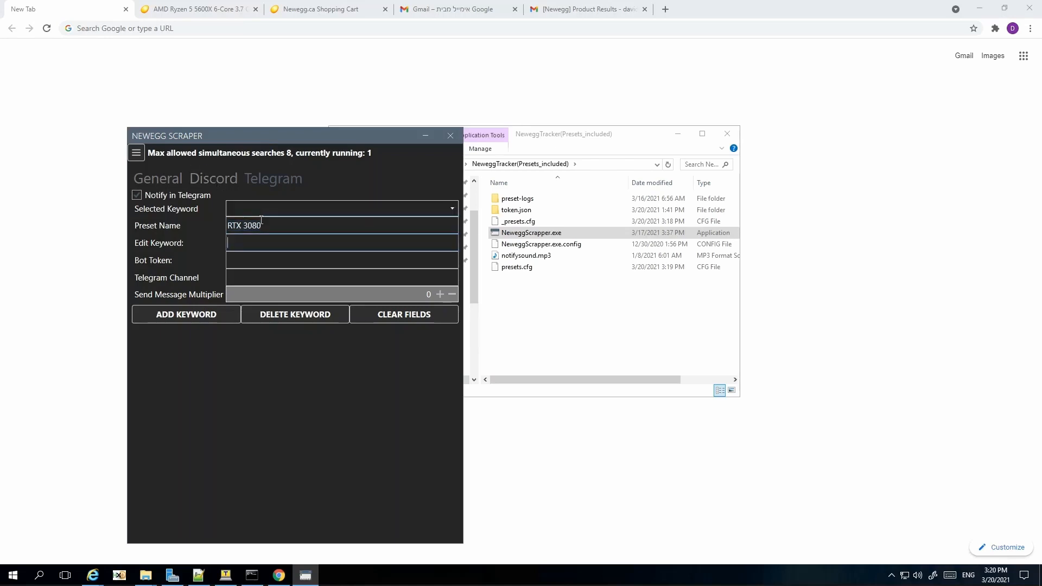
pyautogui.click(218, 317)
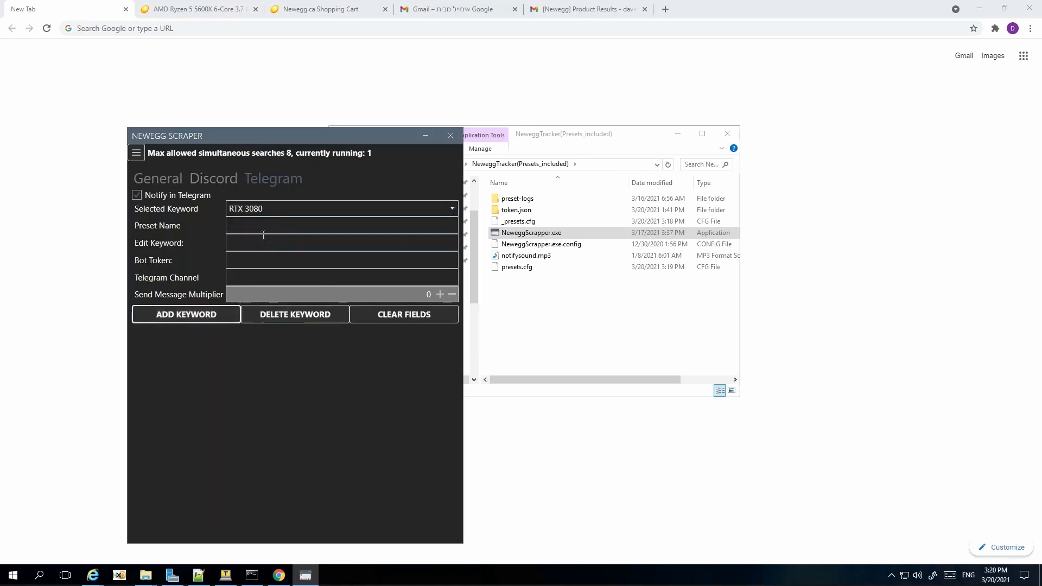
pyautogui.write('RX ')
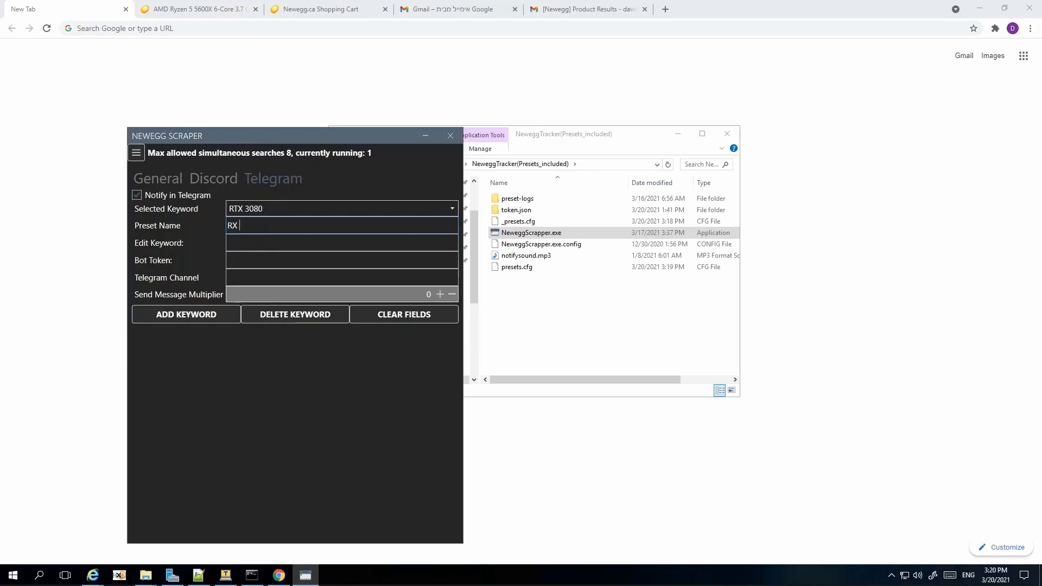
pyautogui.write('67')
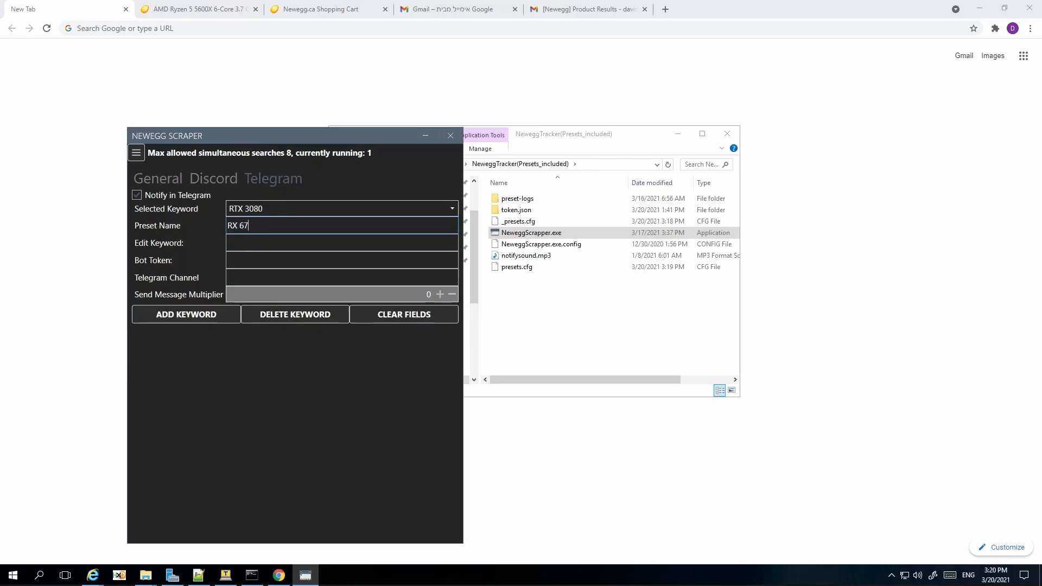
pyautogui.write('00')
pyautogui.hotkey('ctrl', 'a')
pyautogui.hotkey('ctrl', 'c')
pyautogui.click(260, 243)
pyautogui.hotkey('ctrl', 'v')
pyautogui.click(214, 316)
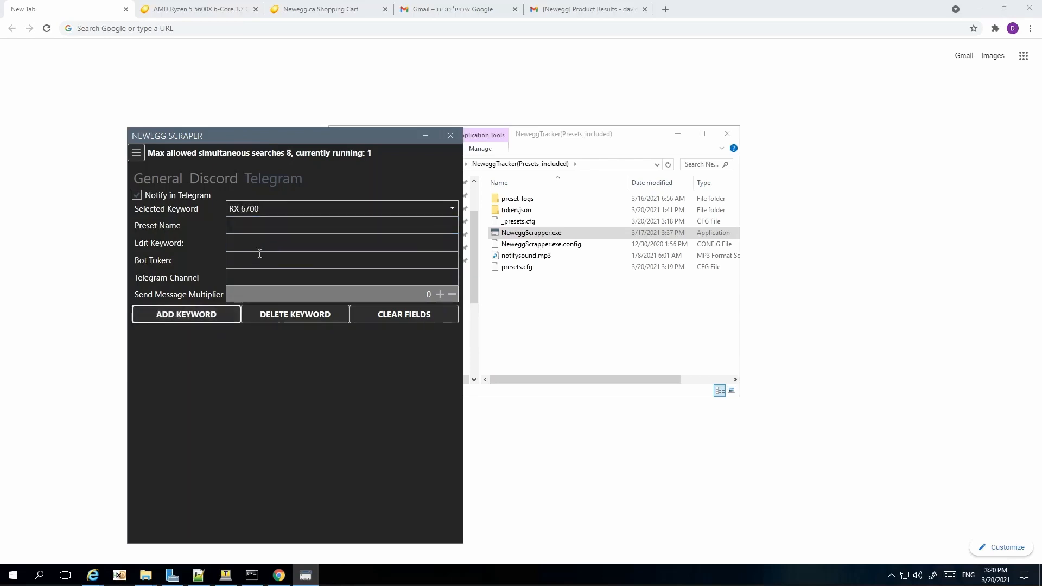
# Step: Add RX 6800 as a Telegram keyword
pyautogui.click(272, 226)
pyautogui.write('RX 6800')
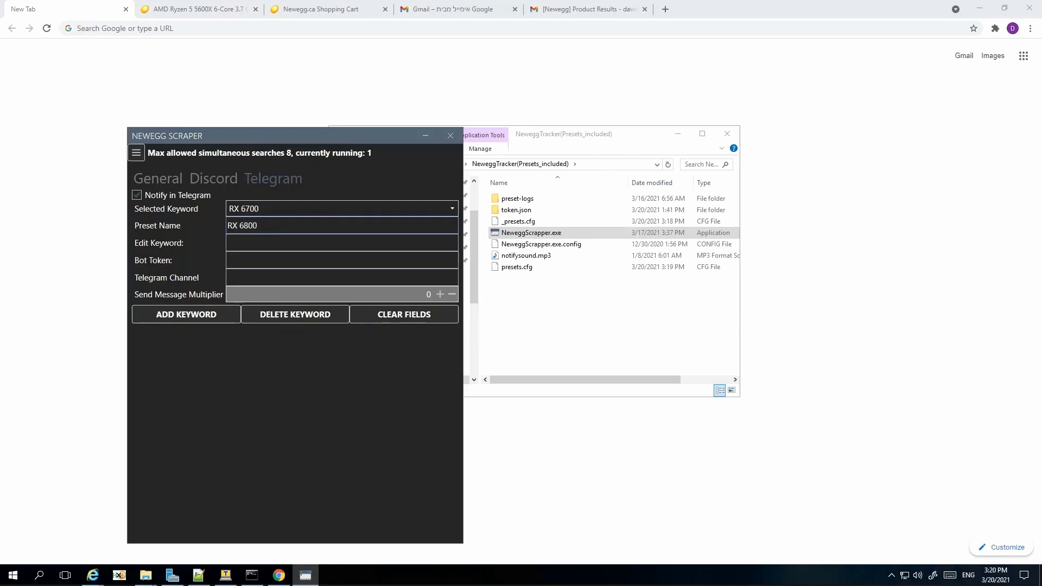
pyautogui.hotkey('ctrl', 'a')
pyautogui.hotkey('ctrl', 'c')
pyautogui.click(271, 244)
pyautogui.hotkey('ctrl', 'v')
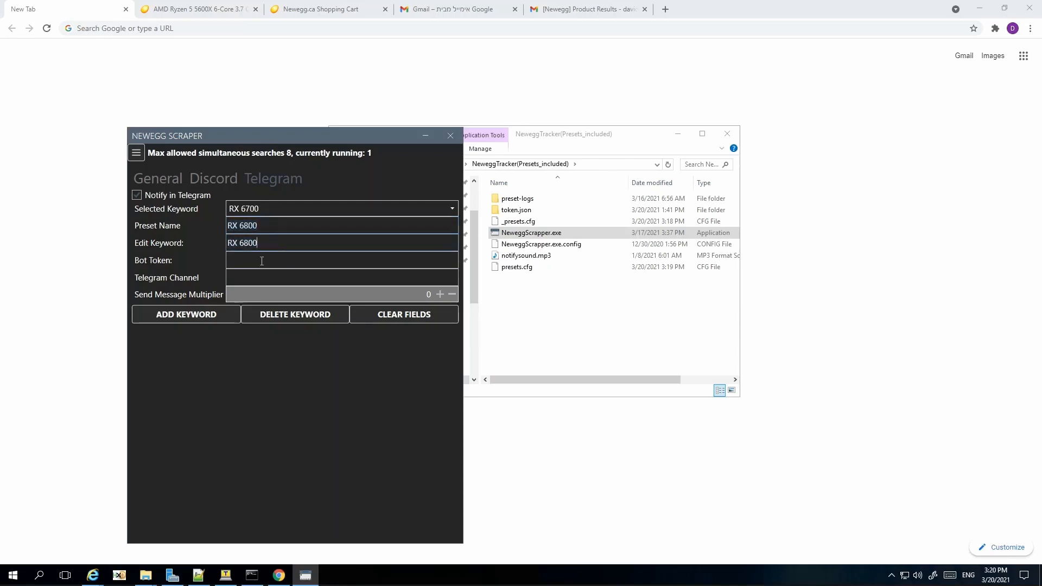
pyautogui.click(212, 317)
# Step: Check the saved RTX 3060 and RTX 3070 entries in the Selected Keyword list
pyautogui.click(335, 215)
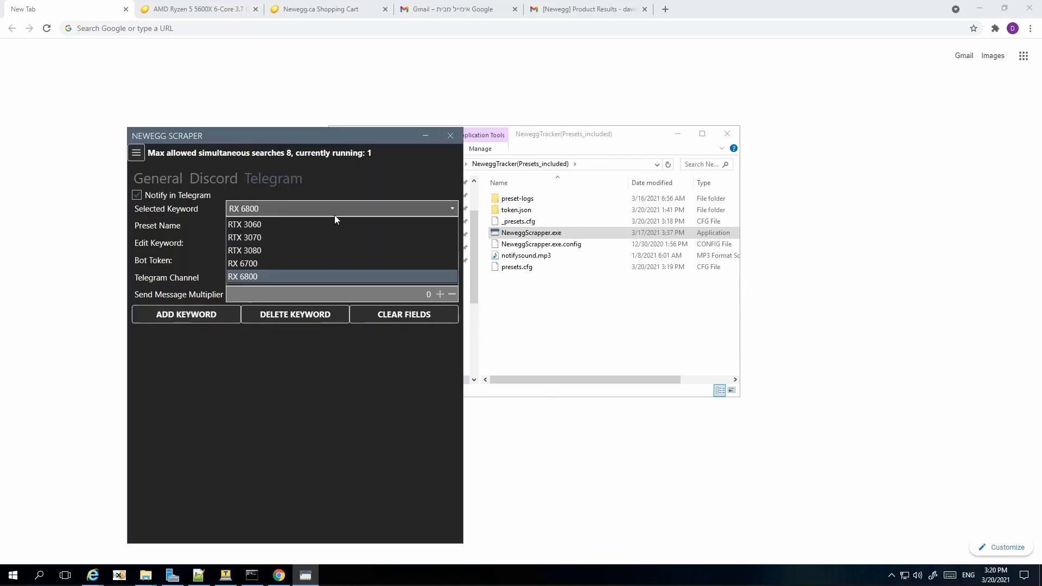
pyautogui.click(285, 226)
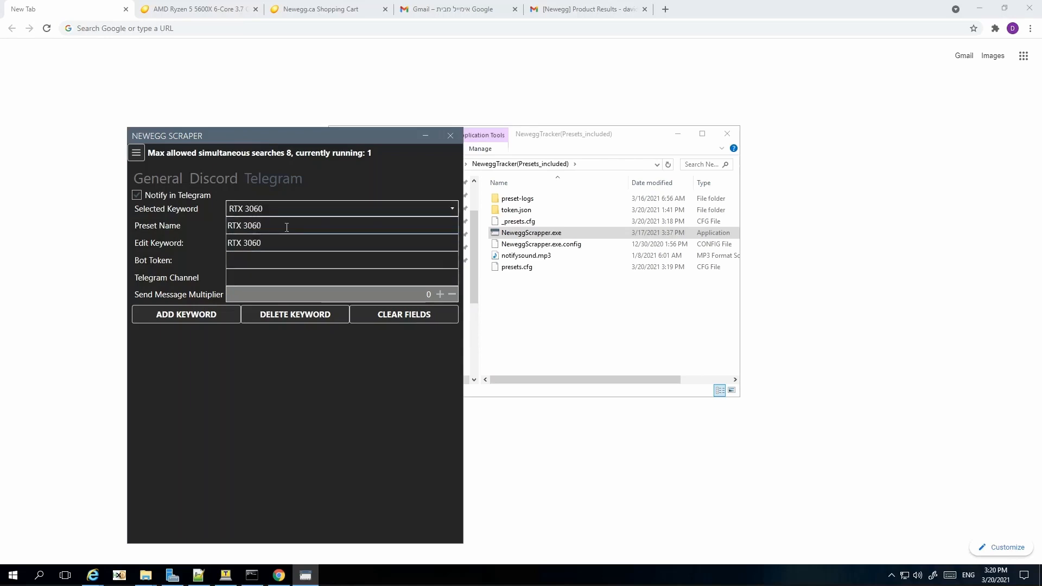
pyautogui.click(298, 209)
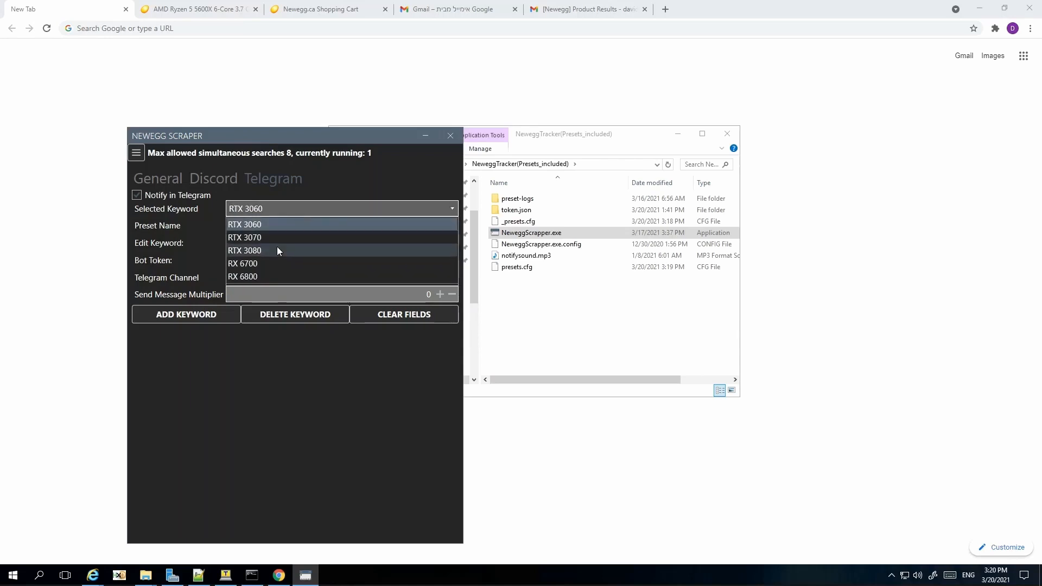
pyautogui.click(279, 238)
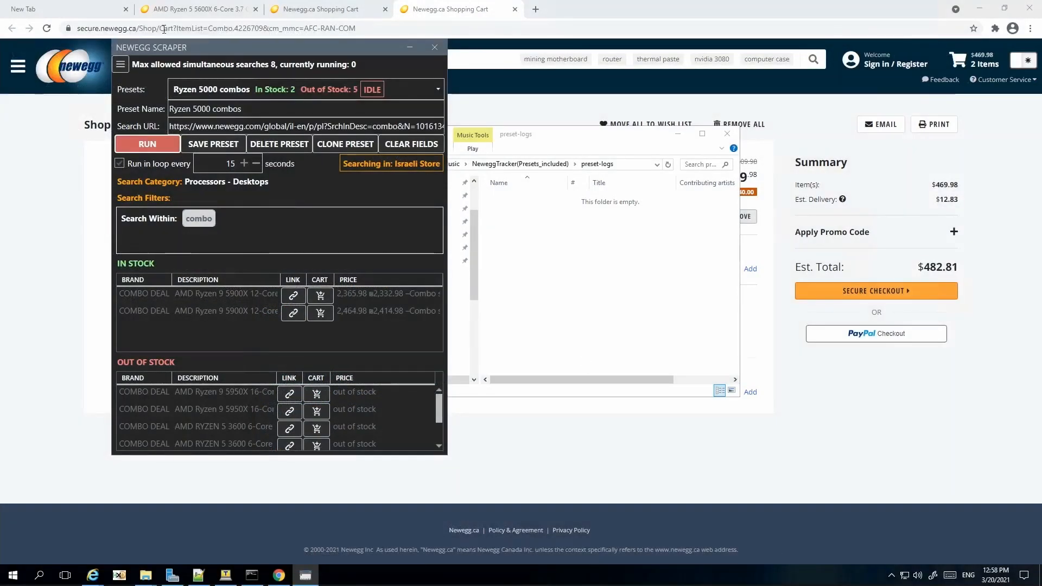
# Step: Enable Notify in Discord and enter preset name 'Ryzen 5900' with keyword 5900X
pyautogui.click(121, 64)
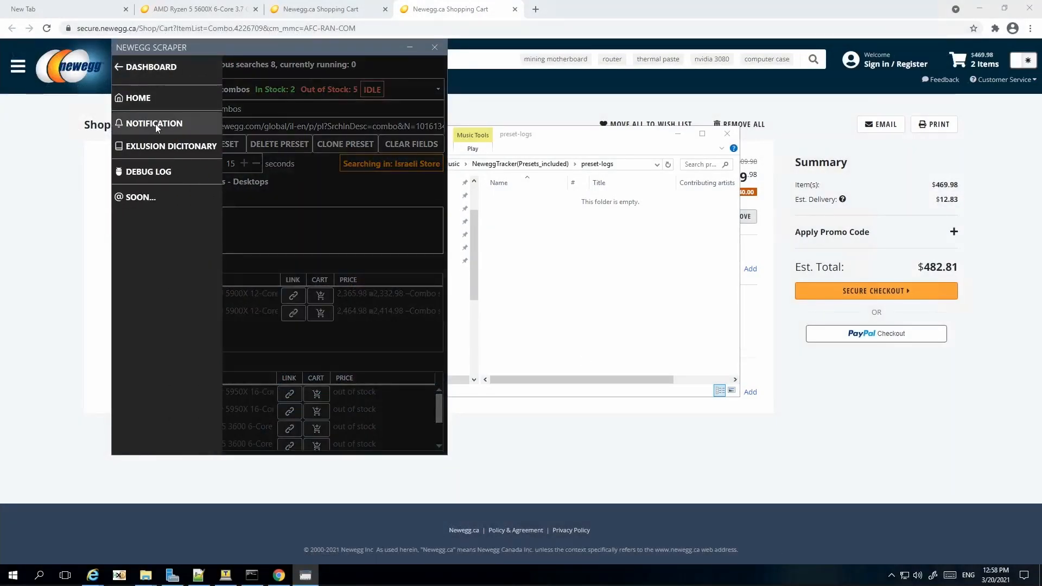
pyautogui.click(155, 122)
pyautogui.click(208, 88)
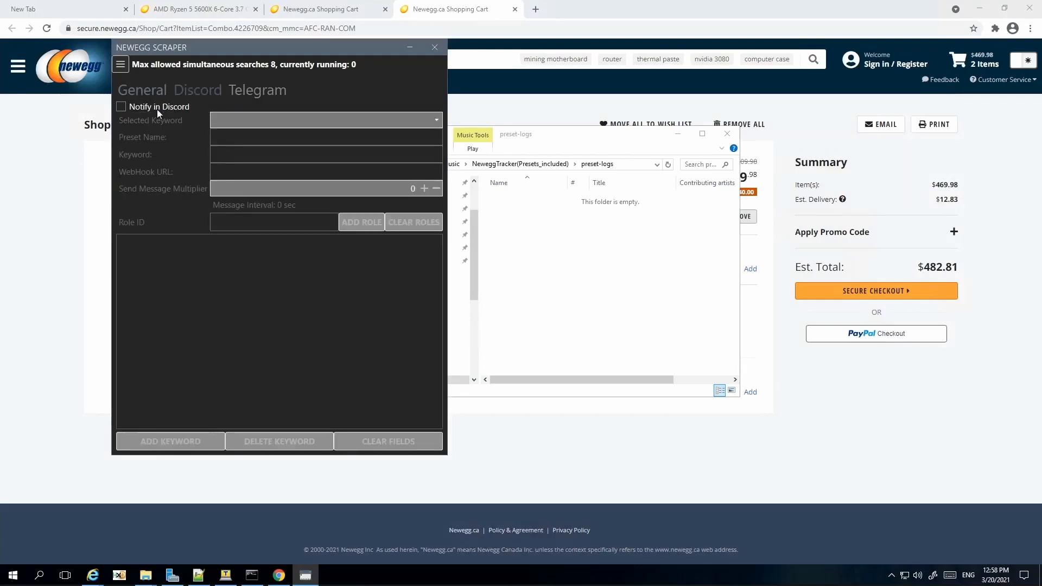
pyautogui.click(124, 110)
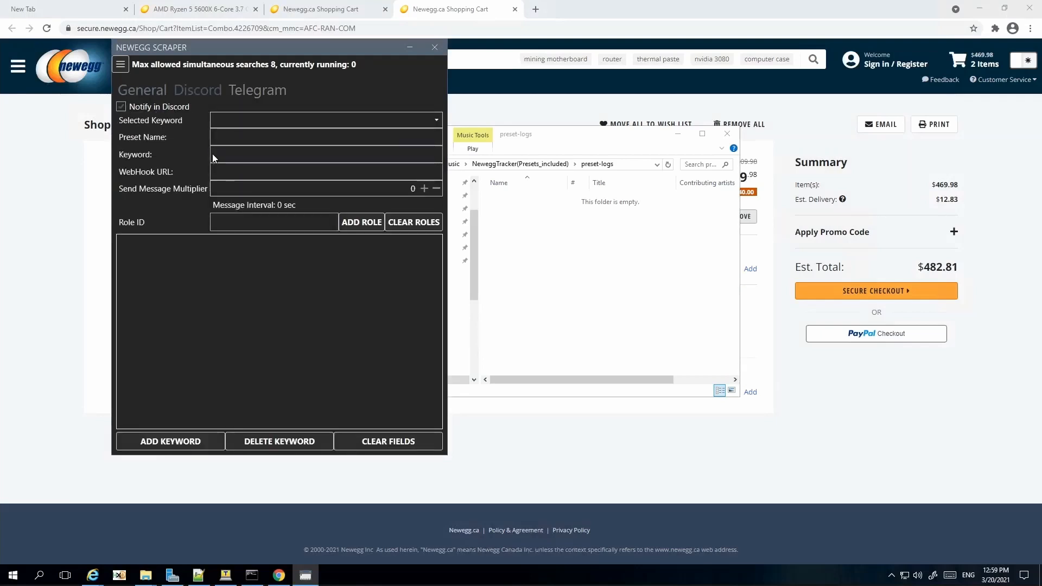
pyautogui.click(235, 141)
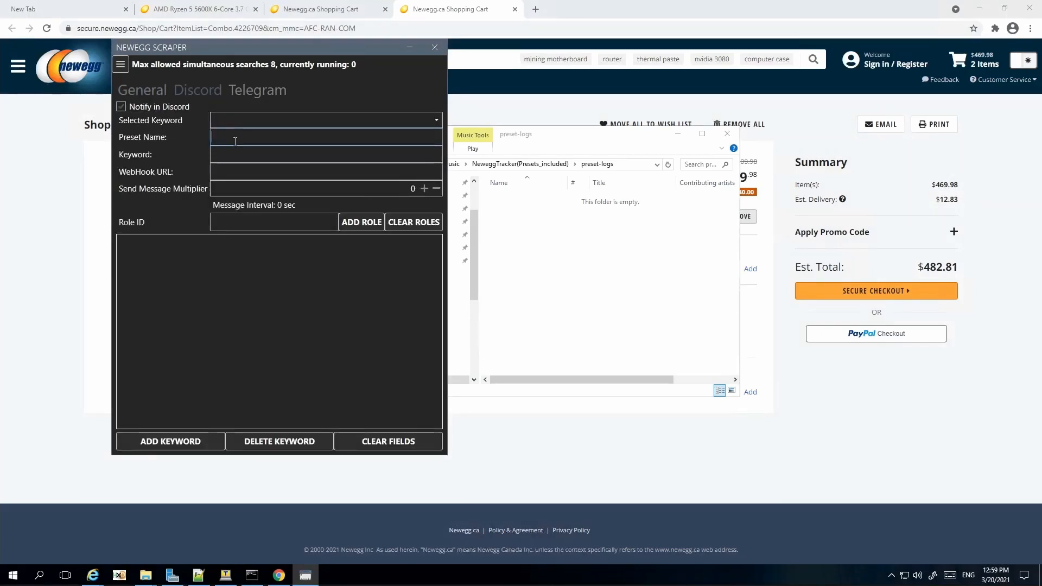
pyautogui.write('Ryzen')
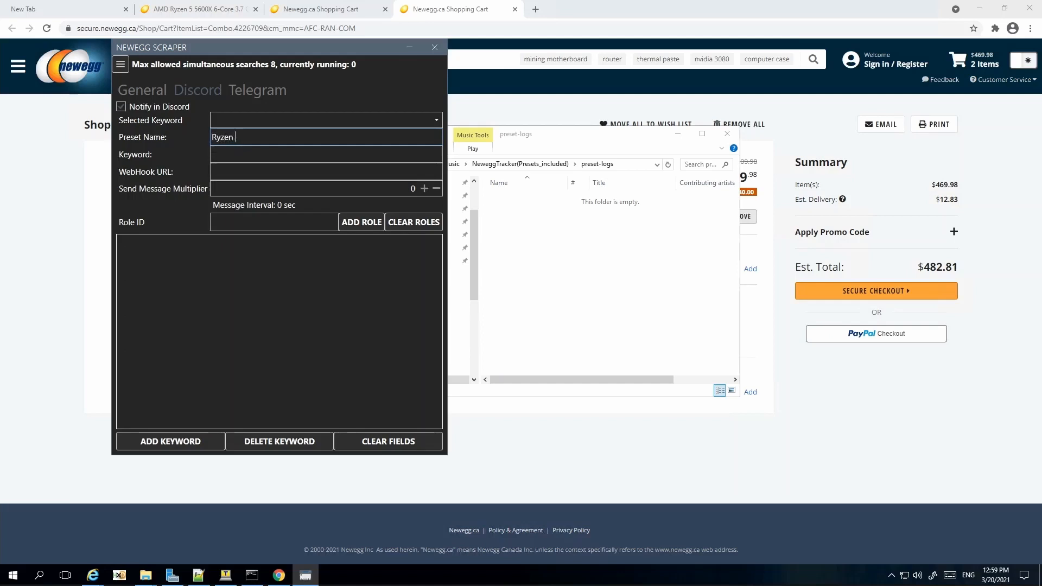
pyautogui.write(' 5900')
pyautogui.press('Tab')
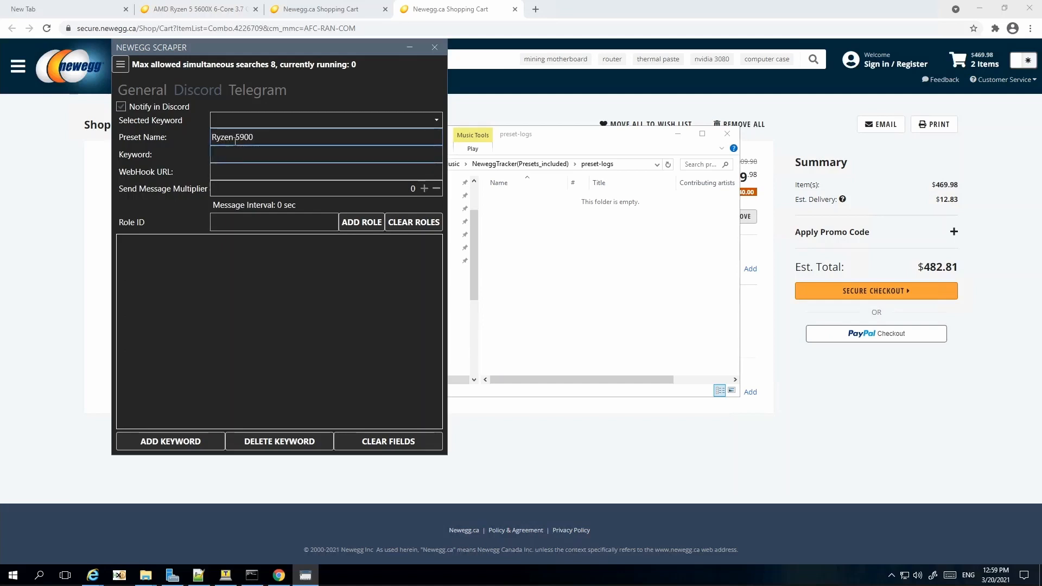
pyautogui.write('5900X')
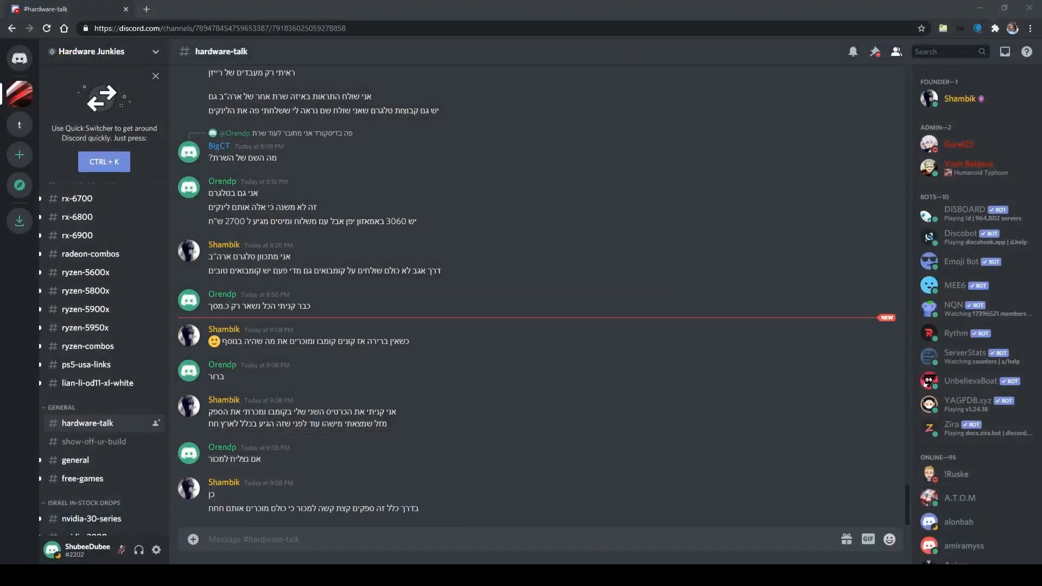
# Step: Create a new Discord server of your own named TestServer
pyautogui.click(11, 159)
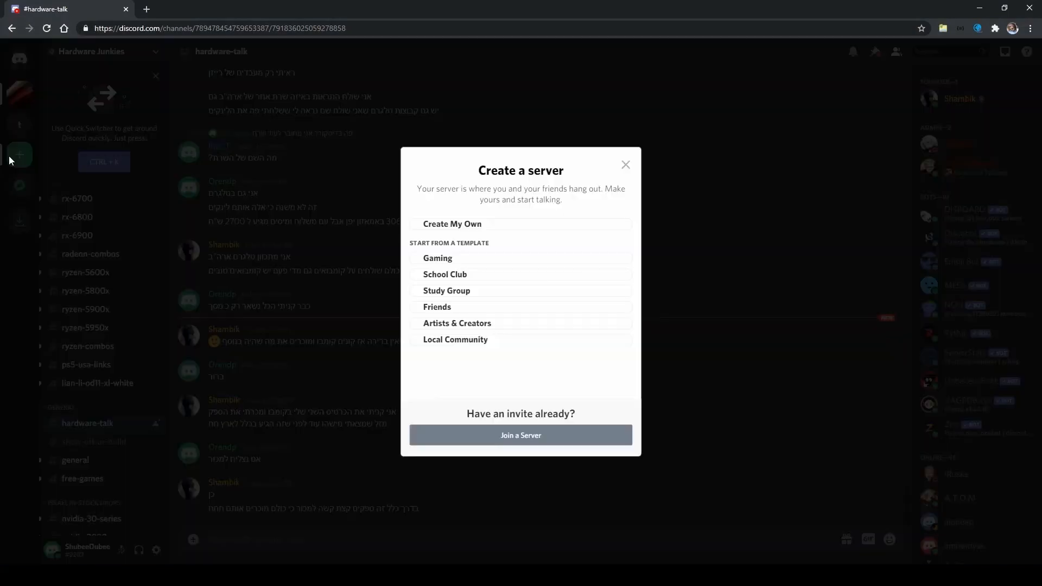
pyautogui.click(494, 228)
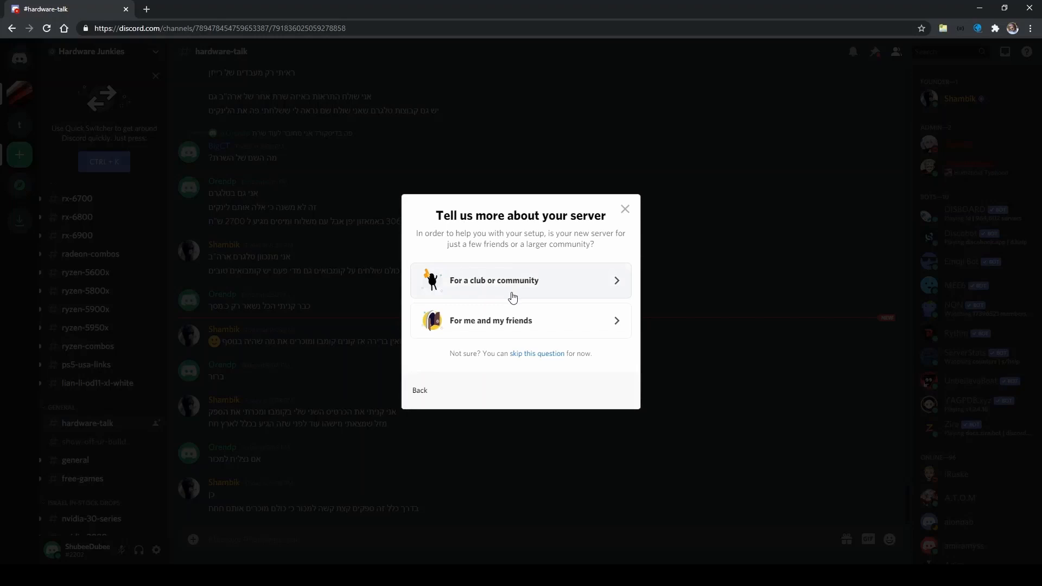
pyautogui.click(509, 321)
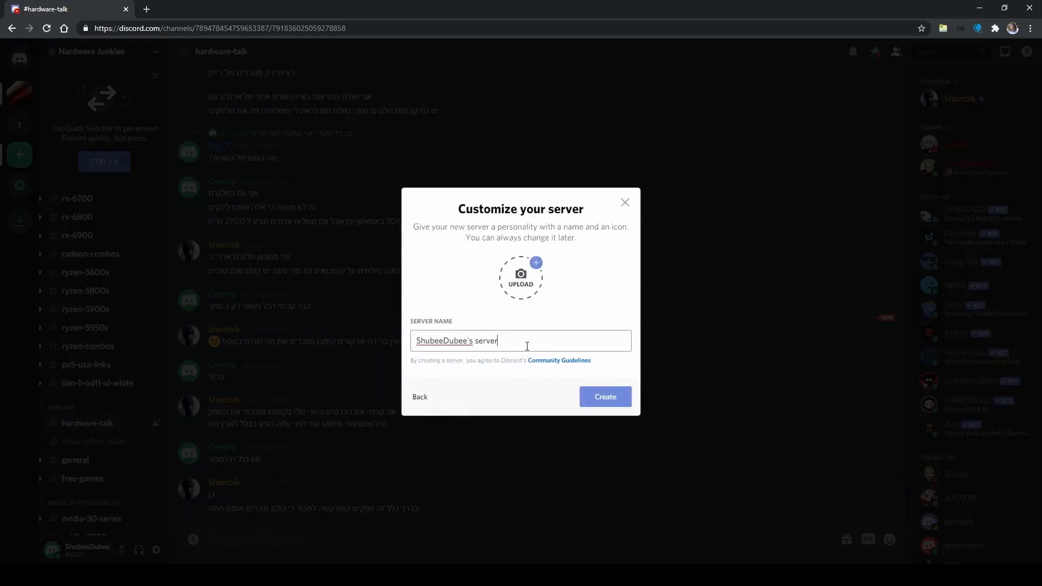
pyautogui.moveTo(498, 341); pyautogui.dragTo(249, 340)
pyautogui.write('TestServer')
pyautogui.click(606, 396)
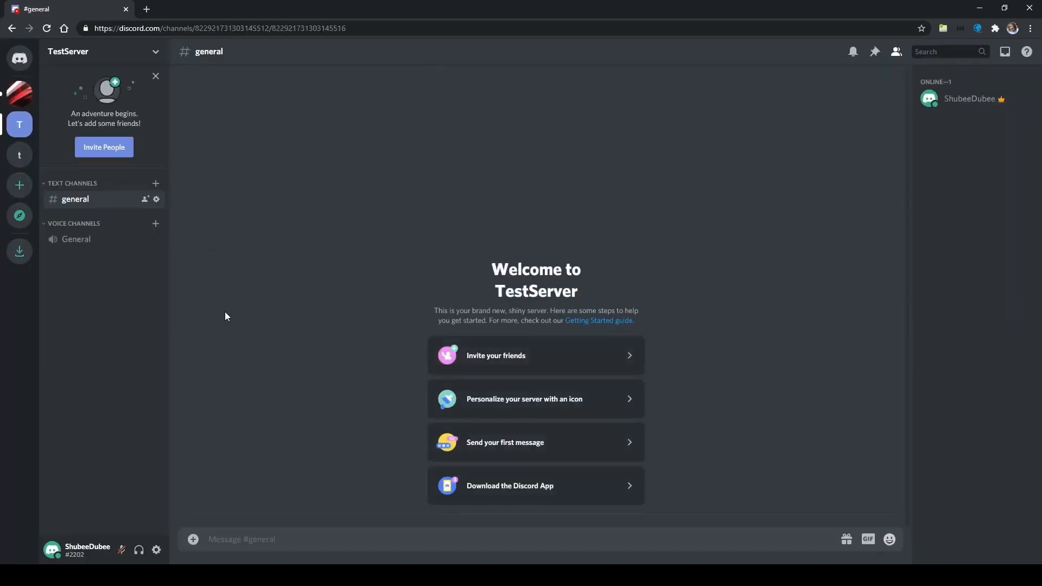
# Step: Add a text channel named 5900x to TestServer
pyautogui.rightClick(89, 272)
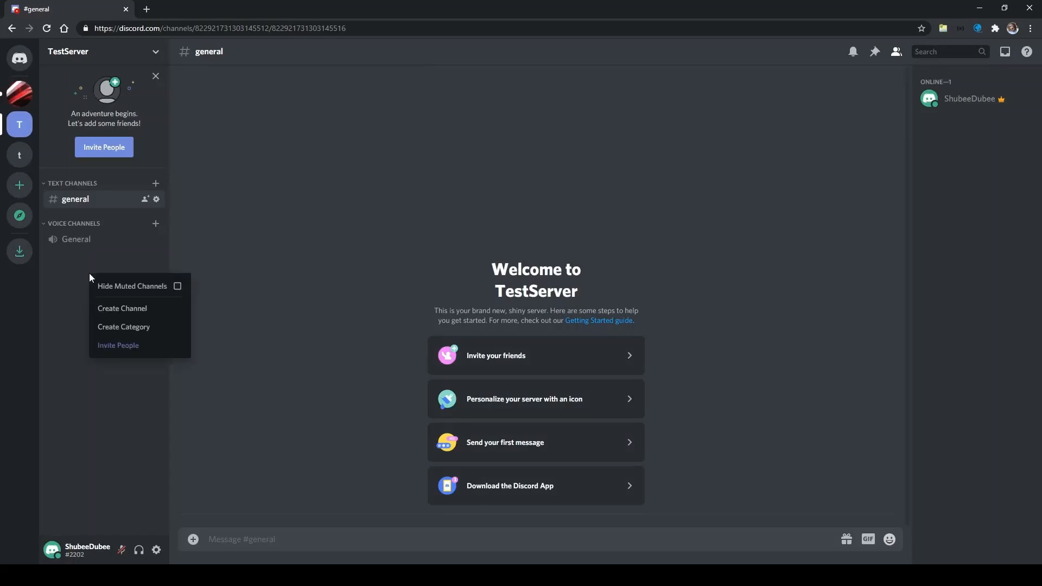
pyautogui.click(107, 312)
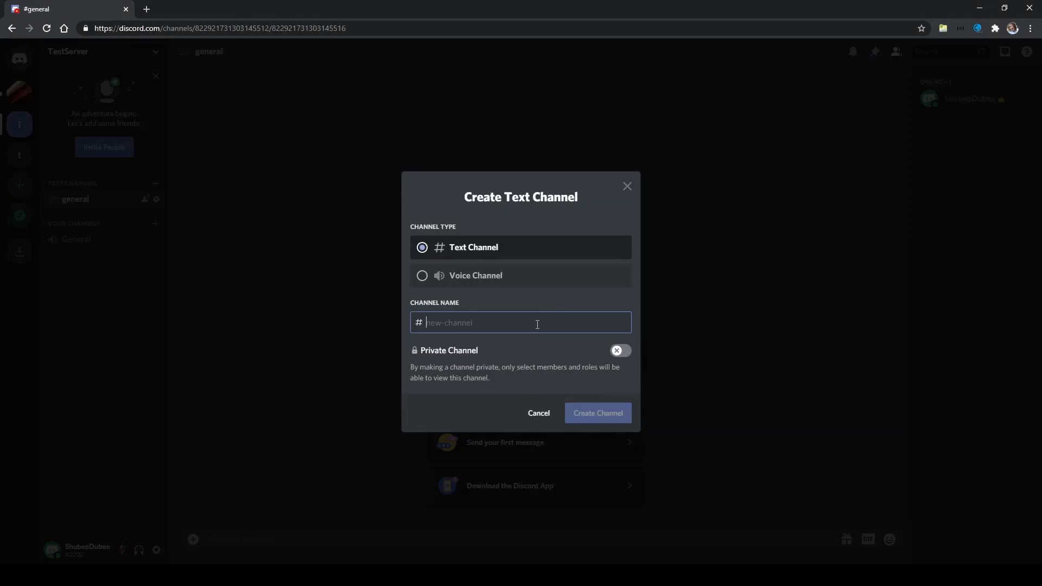
pyautogui.write('5900')
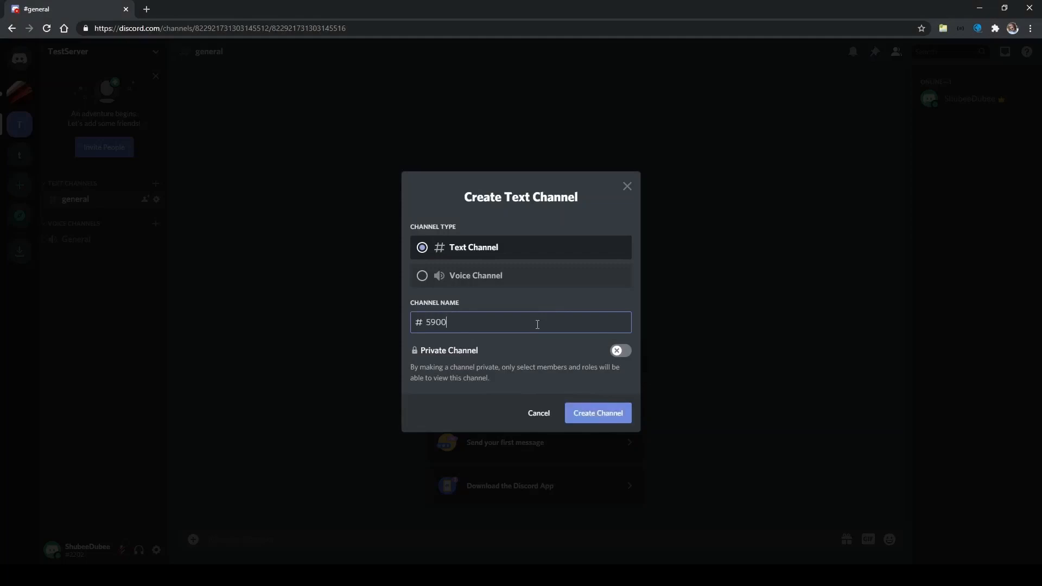
pyautogui.write('x')
pyautogui.click(601, 420)
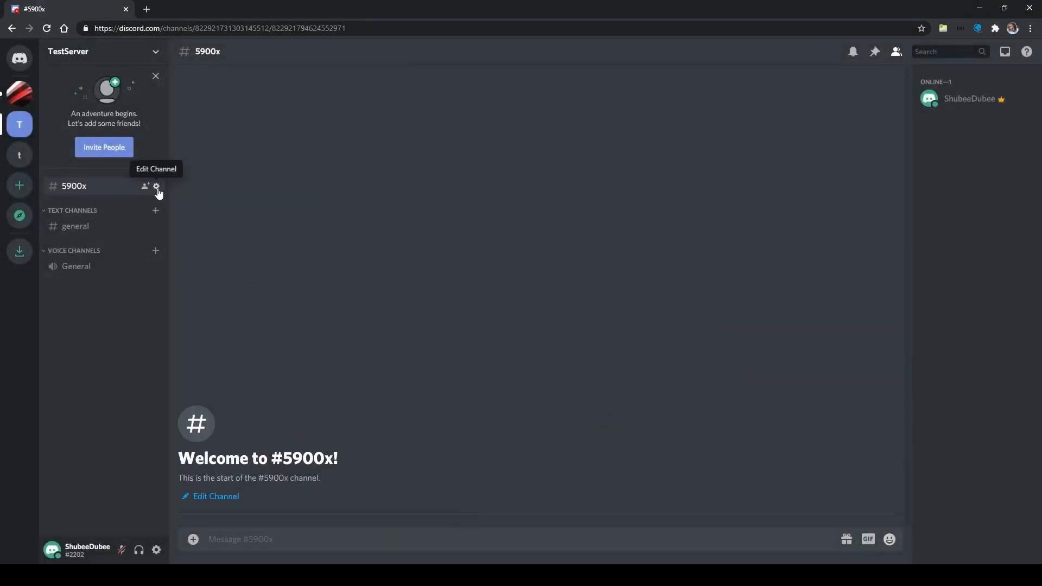
# Step: Create a webhook for #5900x and paste its URL into the scraper's WebHook URL field
pyautogui.click(156, 186)
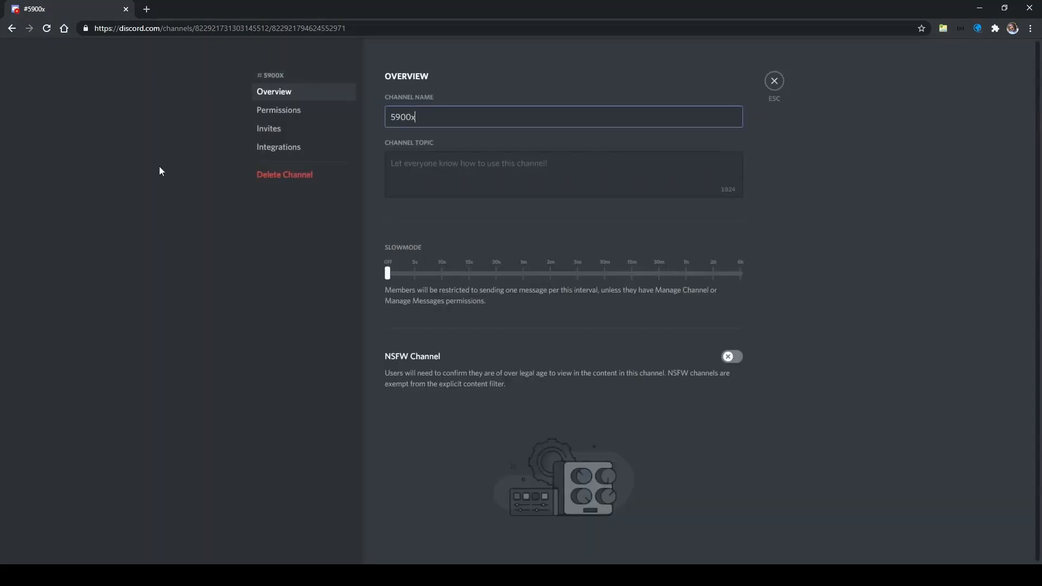
pyautogui.click(287, 152)
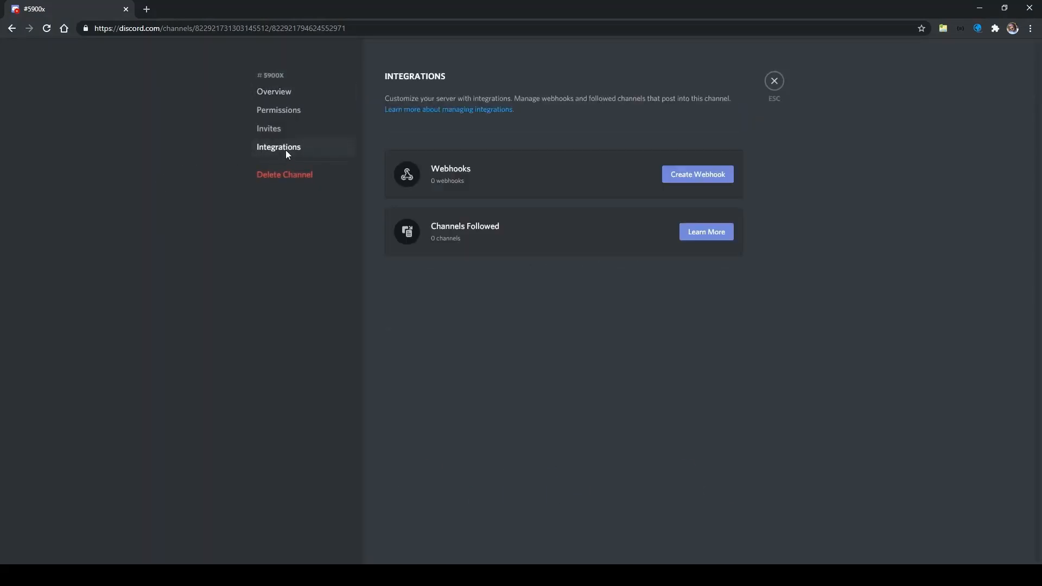
pyautogui.click(708, 176)
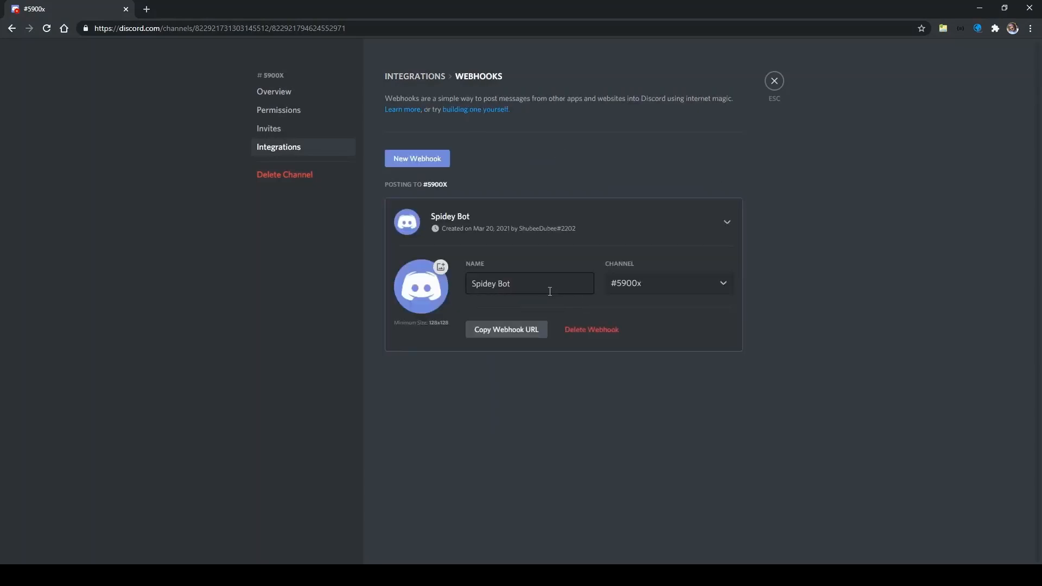
pyautogui.click(508, 339)
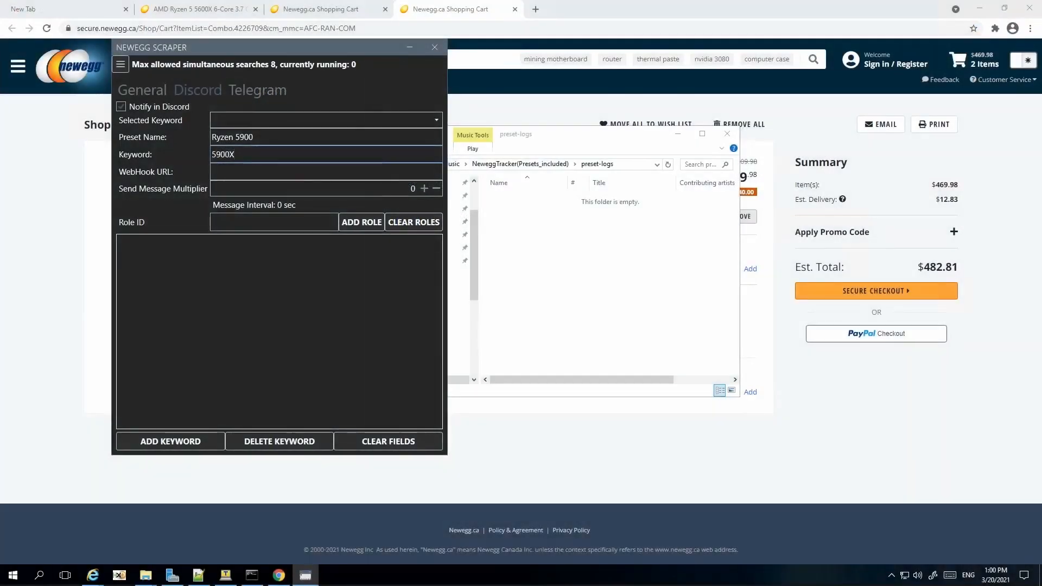
pyautogui.click(273, 171)
pyautogui.hotkey('ctrl', 'v')
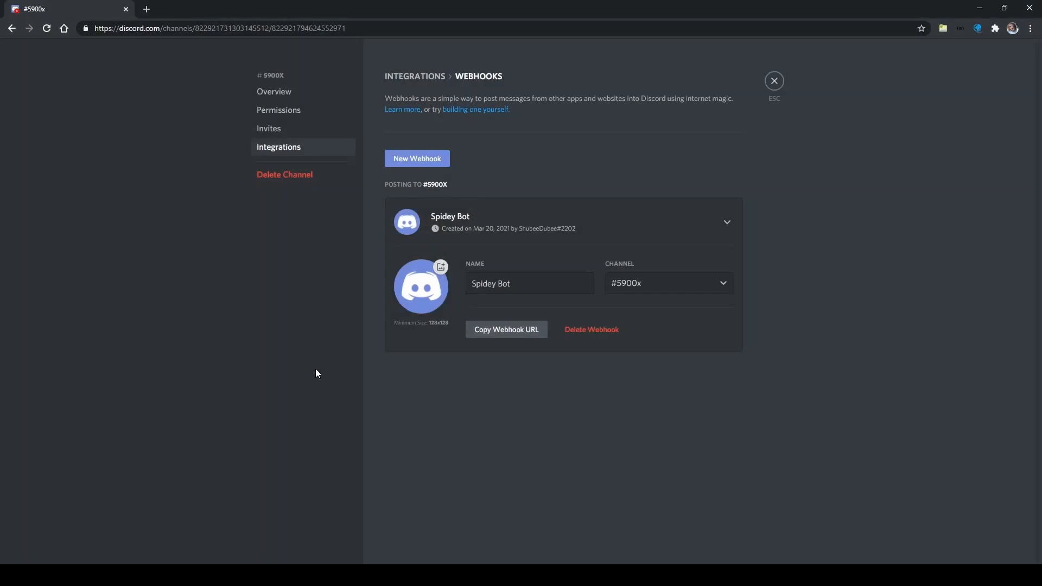
pyautogui.click(774, 81)
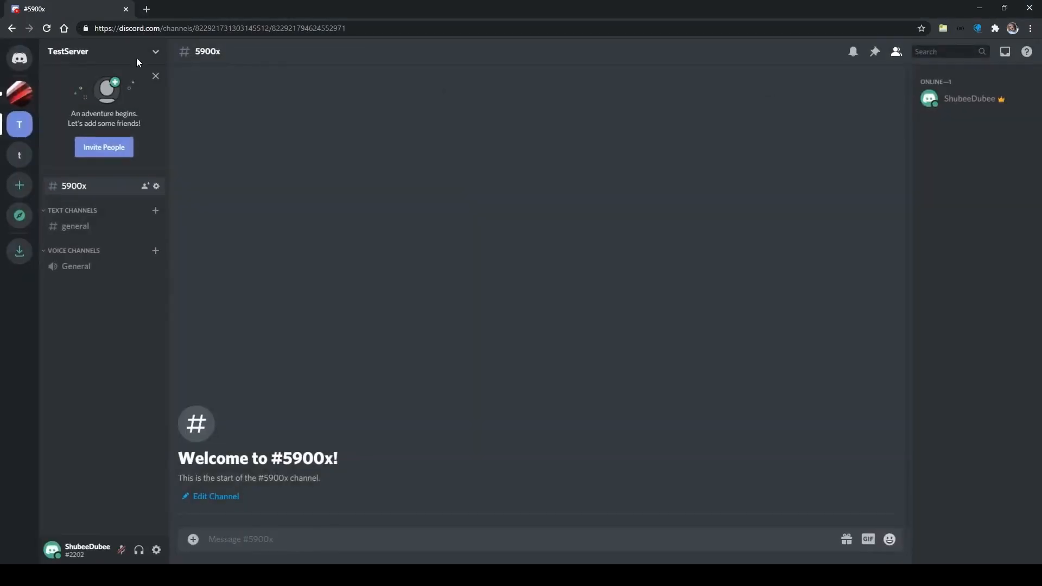
# Step: Create a pink role named 5900X in TestServer's settings
pyautogui.click(157, 52)
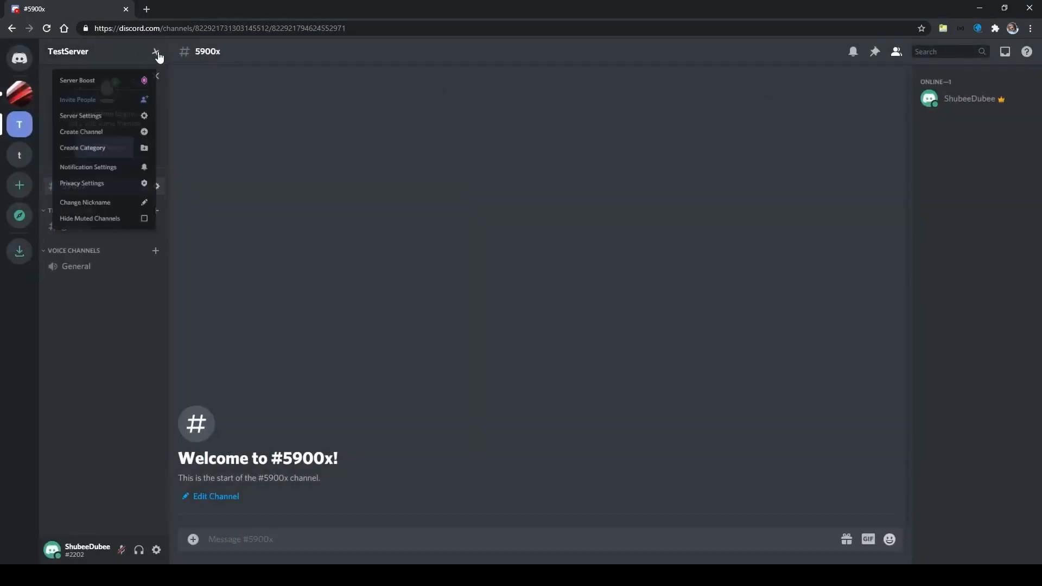
pyautogui.click(110, 126)
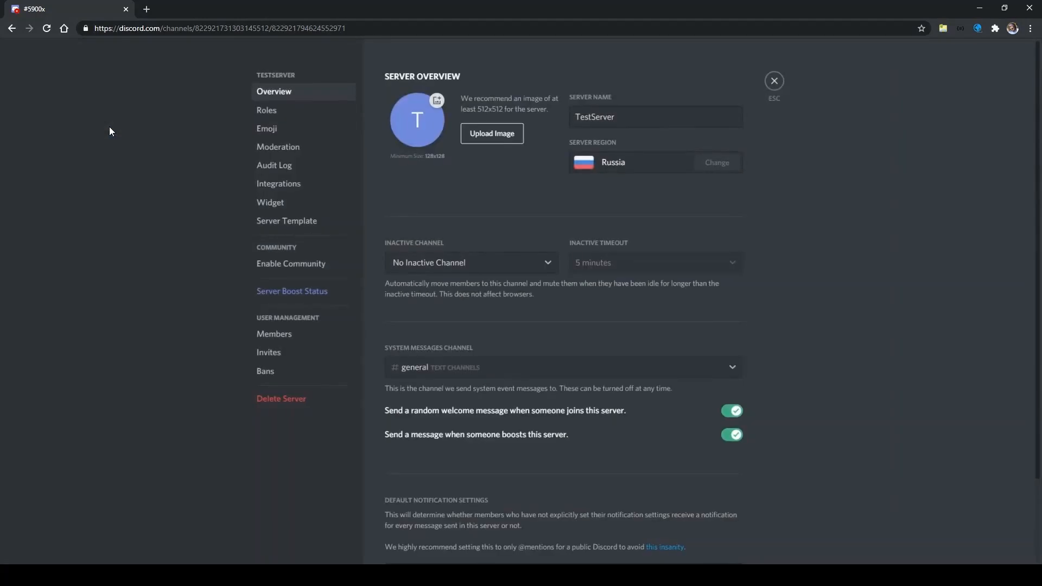
pyautogui.click(268, 111)
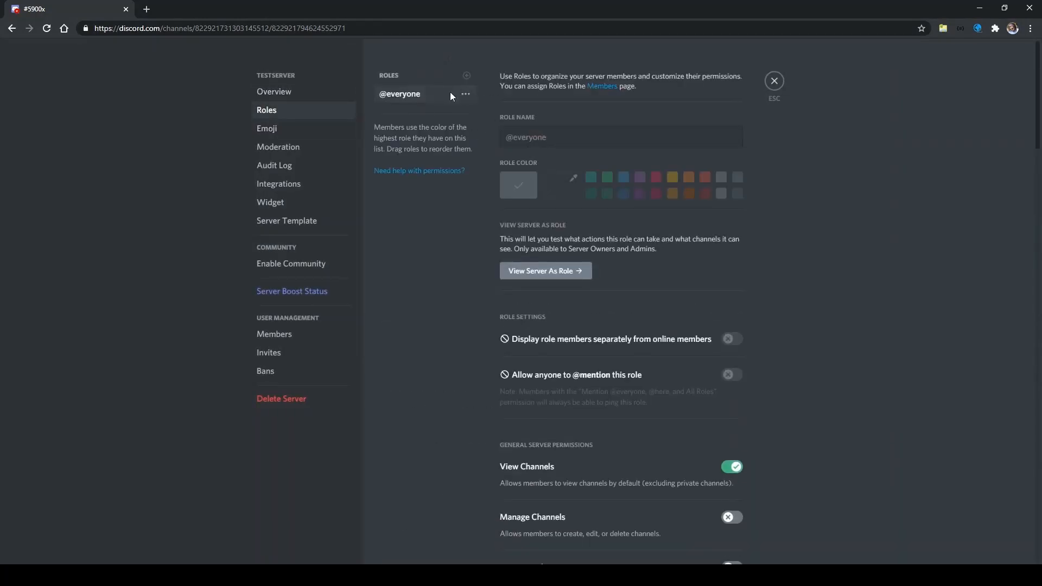
pyautogui.click(466, 76)
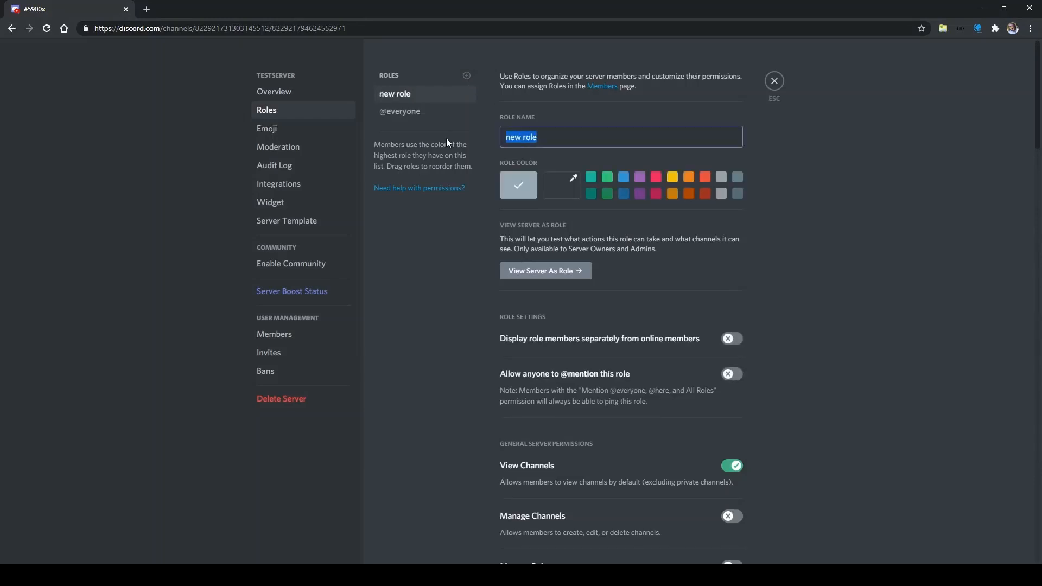
pyautogui.write('5900X')
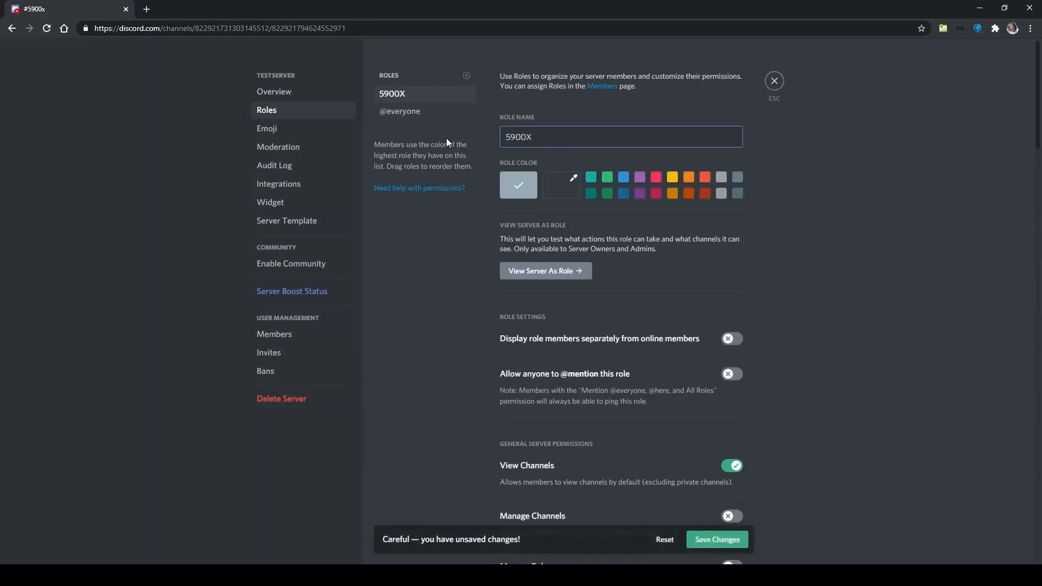
pyautogui.click(656, 177)
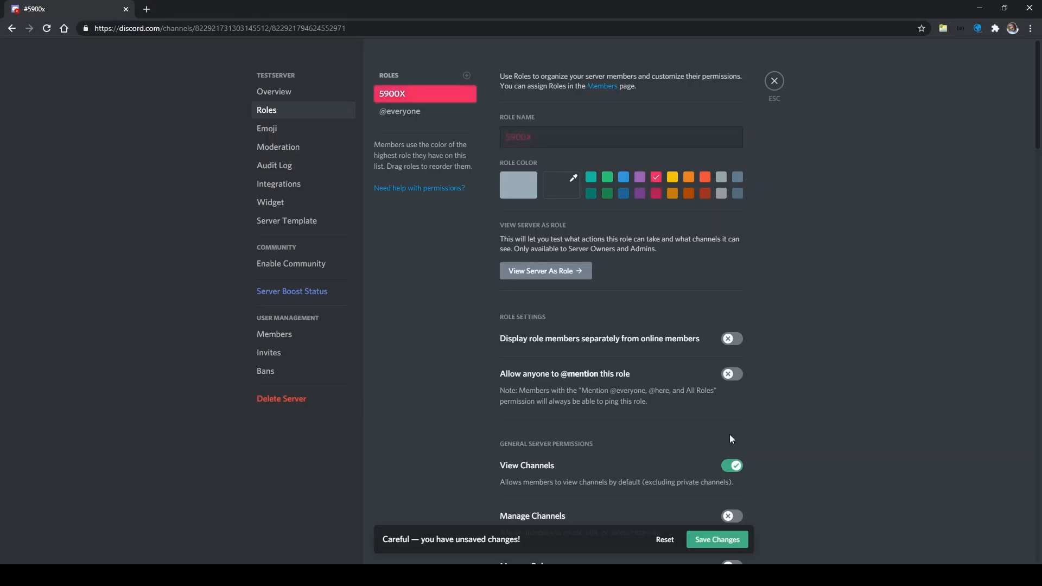
pyautogui.scroll(-3, 536, 261)
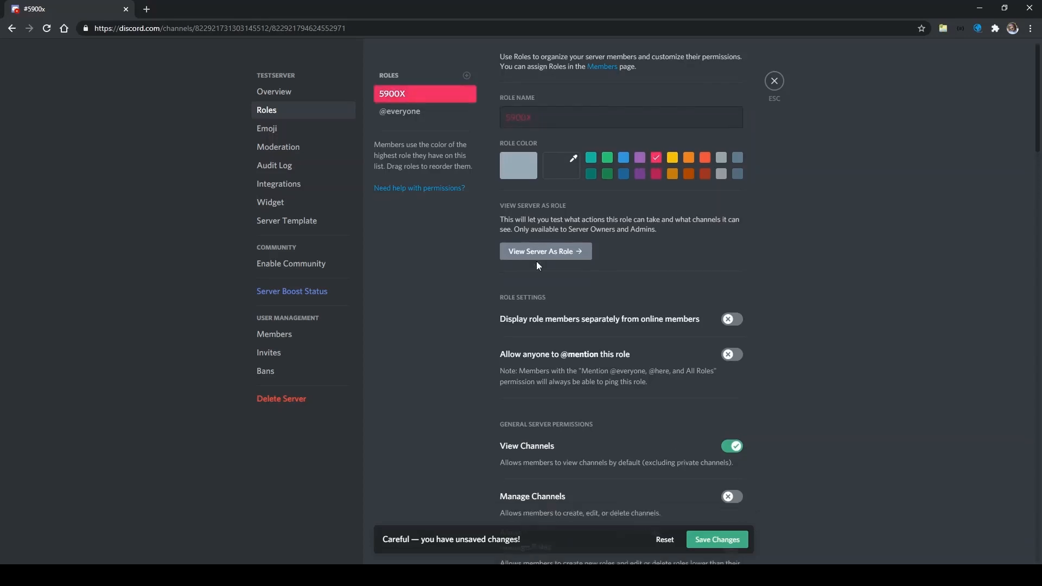
pyautogui.scroll(-4, 755, 311)
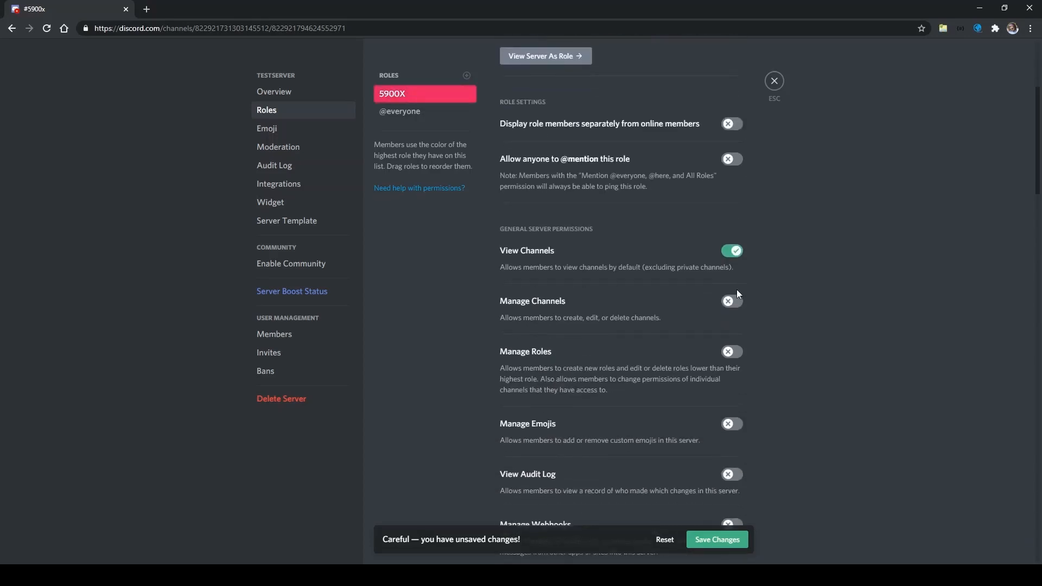
pyautogui.scroll(-3, 783, 379)
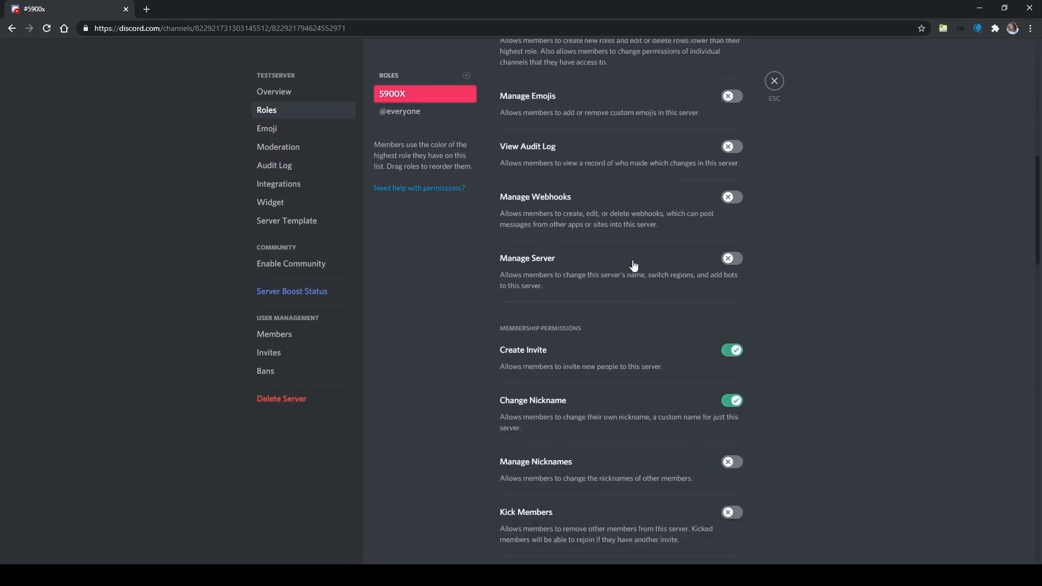
pyautogui.click(774, 81)
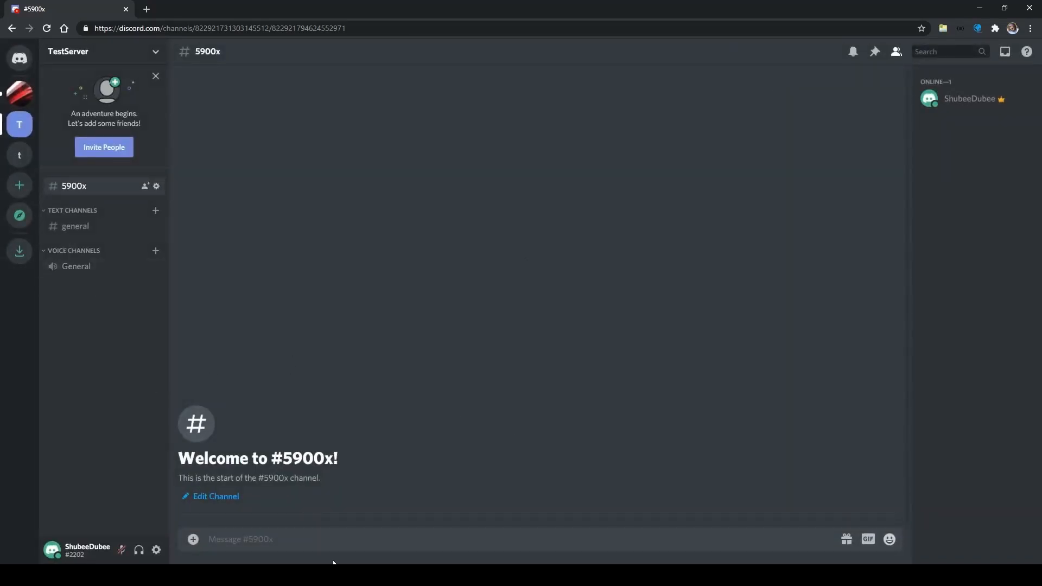
# Step: Reopen TestServer's roles to verify the 5900X role exists
pyautogui.click(155, 52)
pyautogui.click(135, 128)
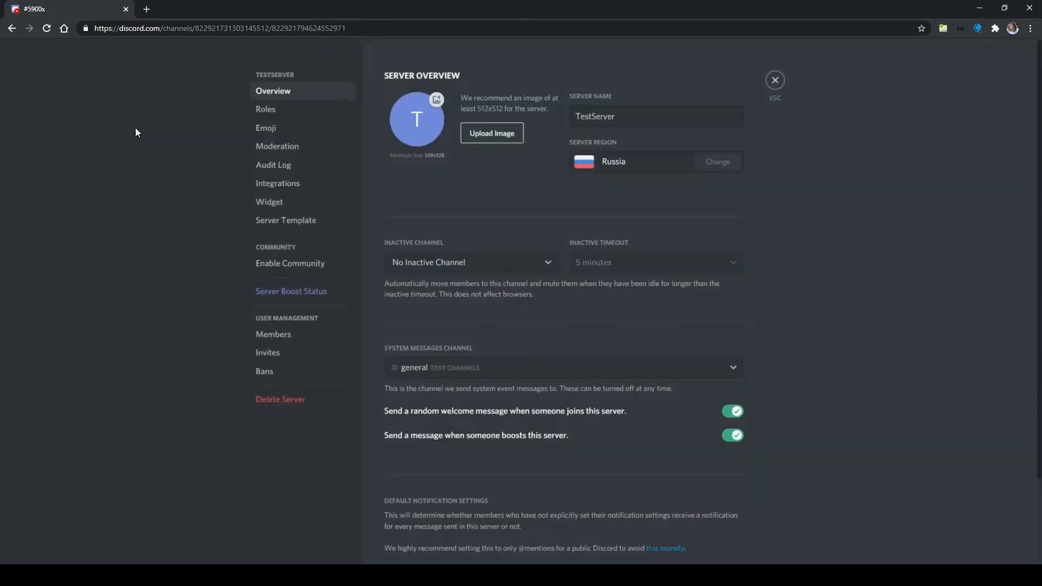
pyautogui.click(269, 109)
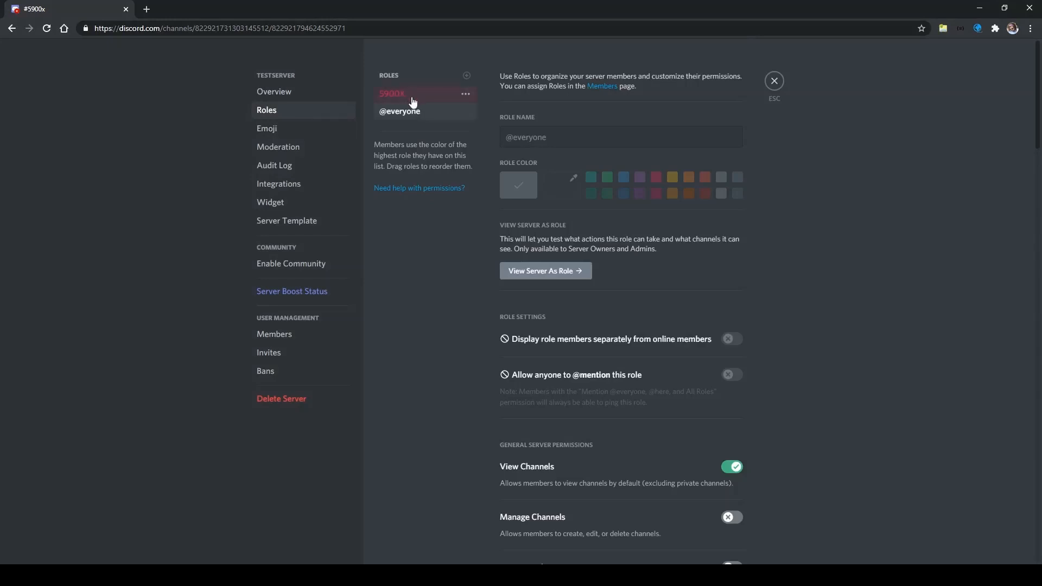
pyautogui.click(468, 95)
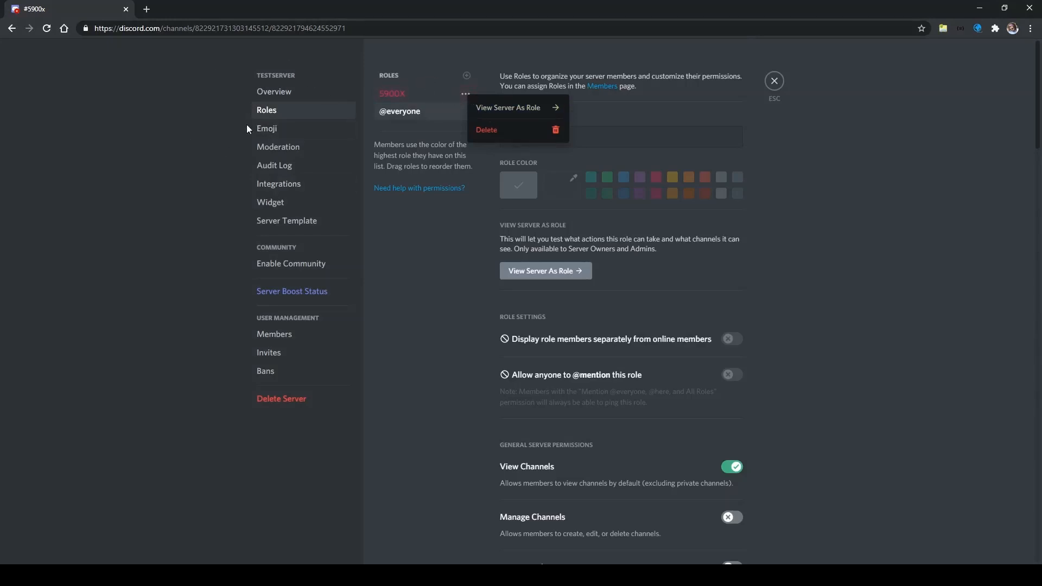
pyautogui.click(775, 82)
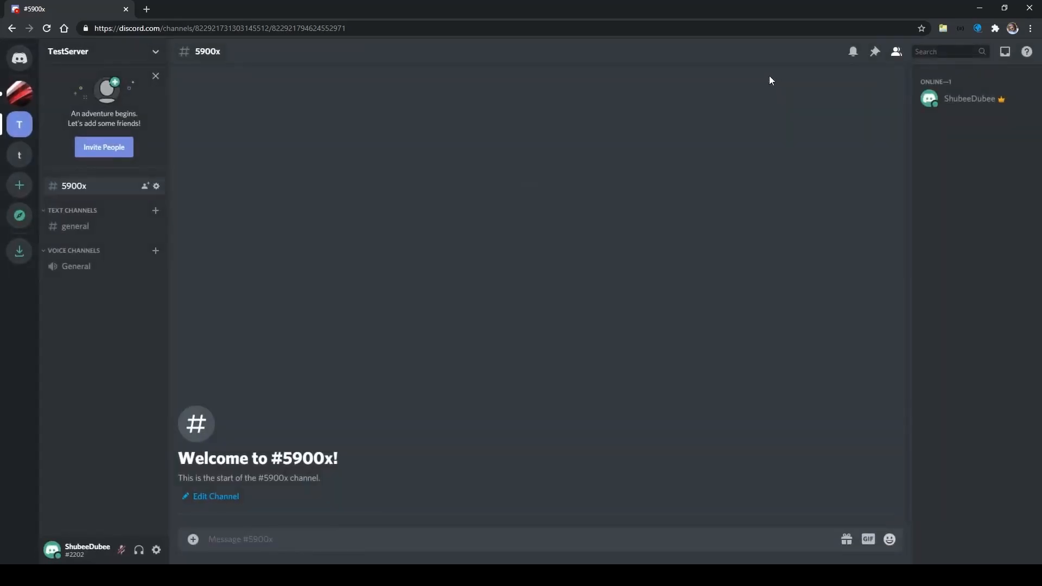
pyautogui.click(371, 535)
pyautogui.write('\\@5900X')
pyautogui.press('Return')
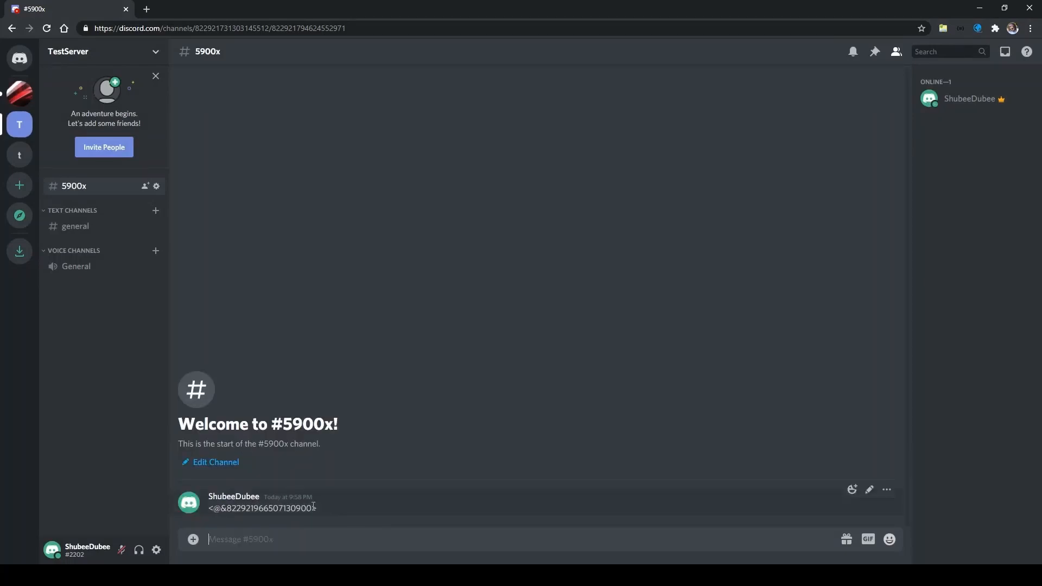
pyautogui.moveTo(312, 509); pyautogui.dragTo(227, 508)
pyautogui.hotkey('ctrl', 'c')
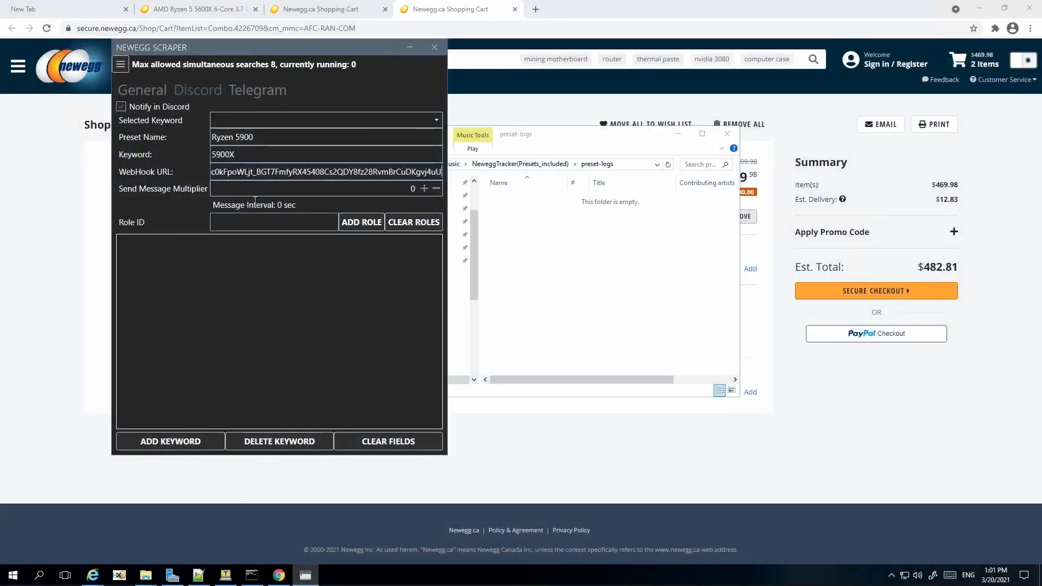
# Step: Paste the 5900X role ID into Role ID, add it, and save the Ryzen 5900 keyword
pyautogui.click(242, 217)
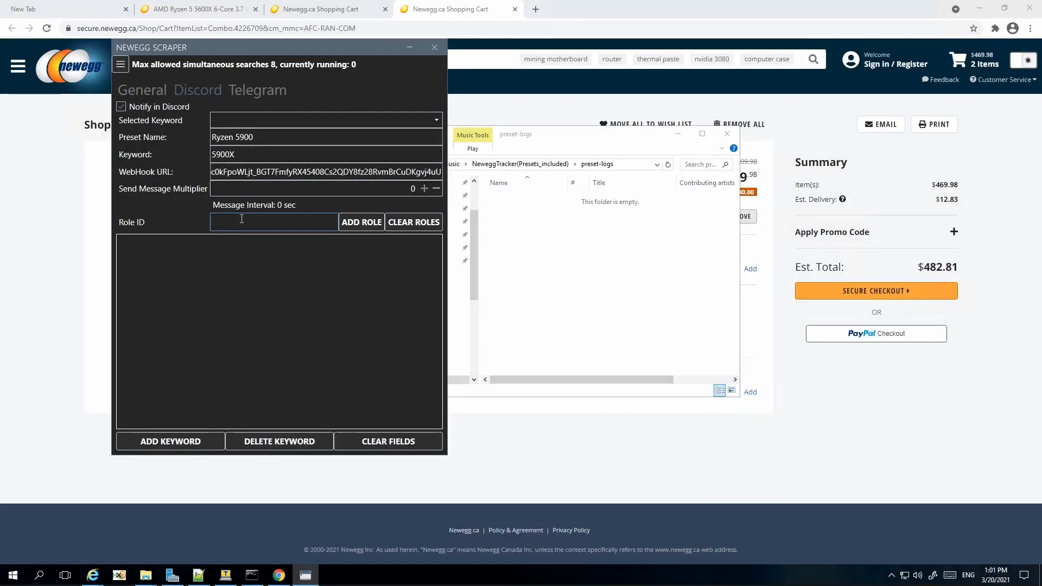
pyautogui.hotkey('ctrl', 'v')
pyautogui.click(359, 224)
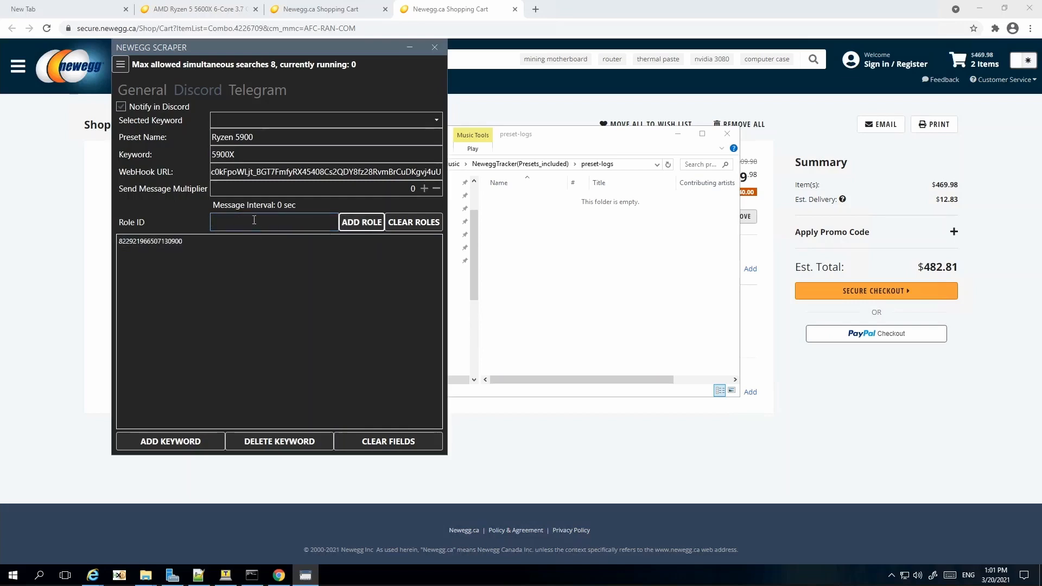
pyautogui.click(178, 441)
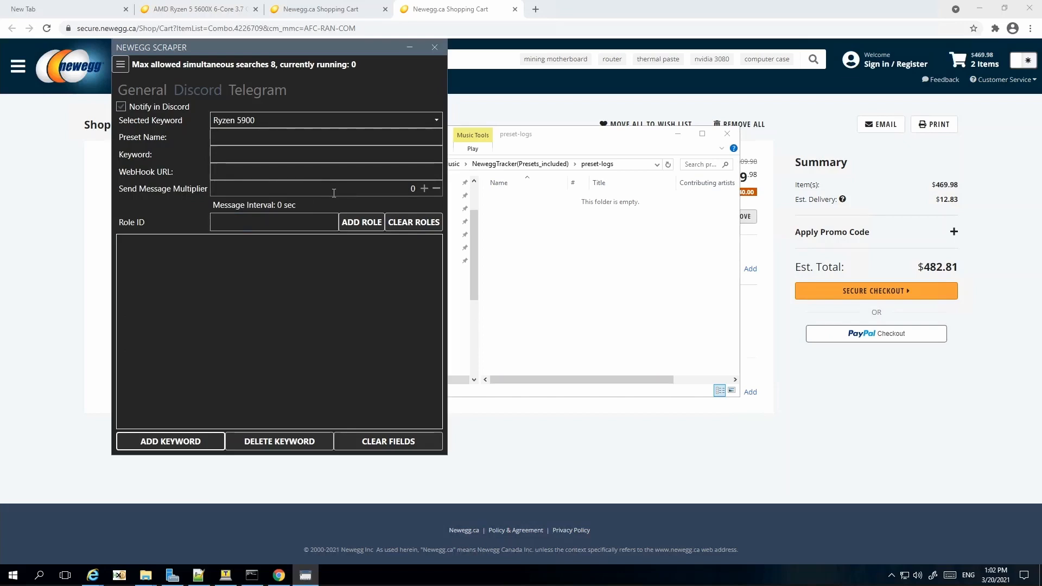
# Step: Set the Ryzen 5900 Discord entry's Send Message Multiplier to 80
pyautogui.click(122, 64)
pyautogui.click(152, 96)
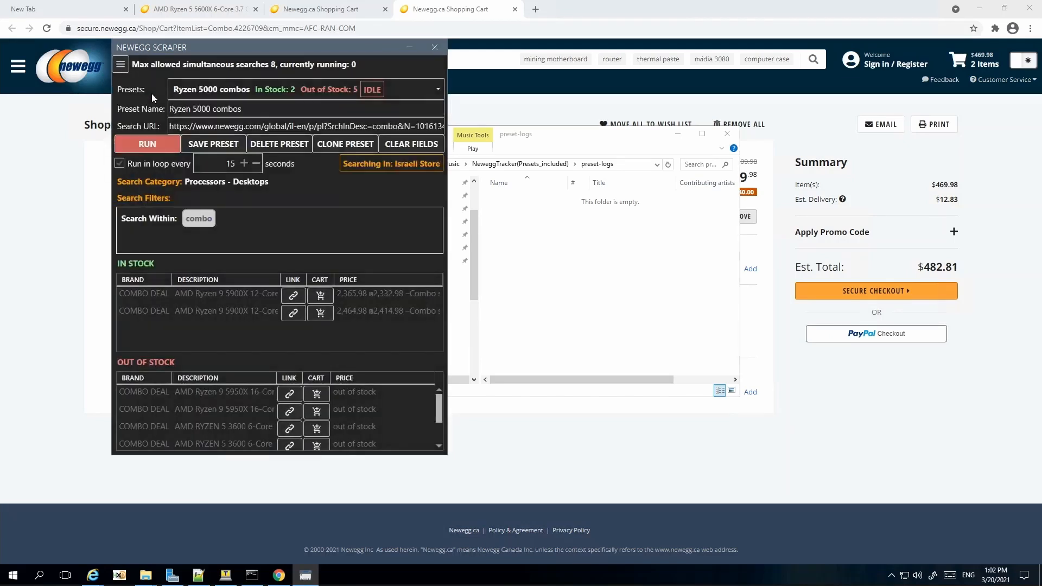
pyautogui.click(125, 63)
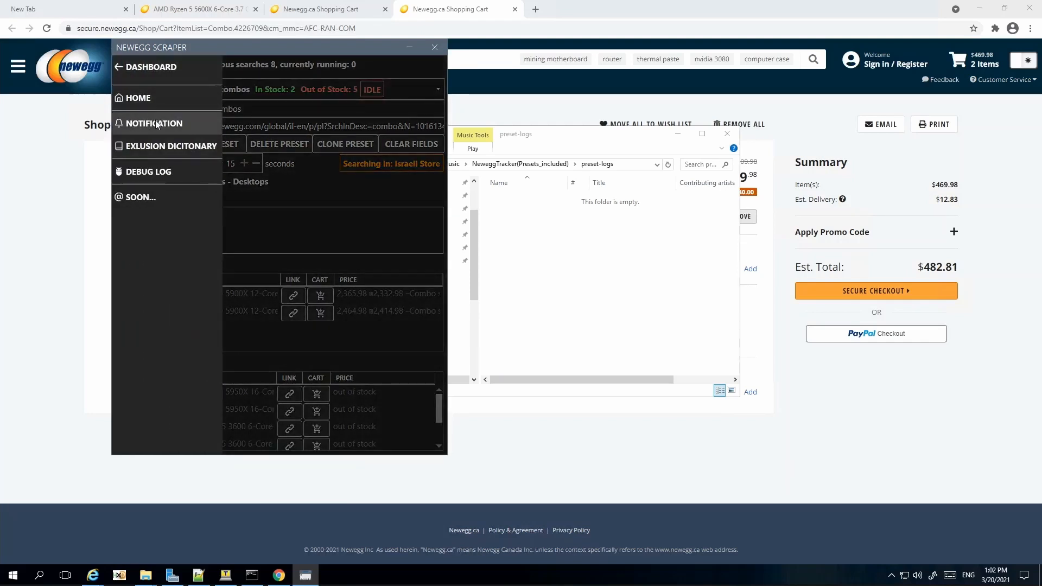
pyautogui.click(154, 120)
pyautogui.click(256, 91)
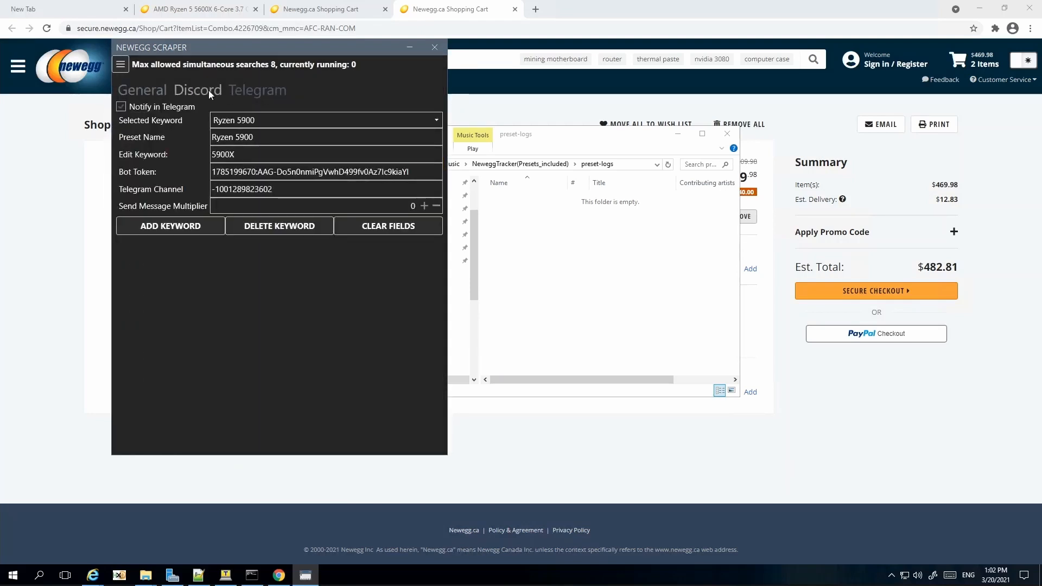
pyautogui.click(208, 90)
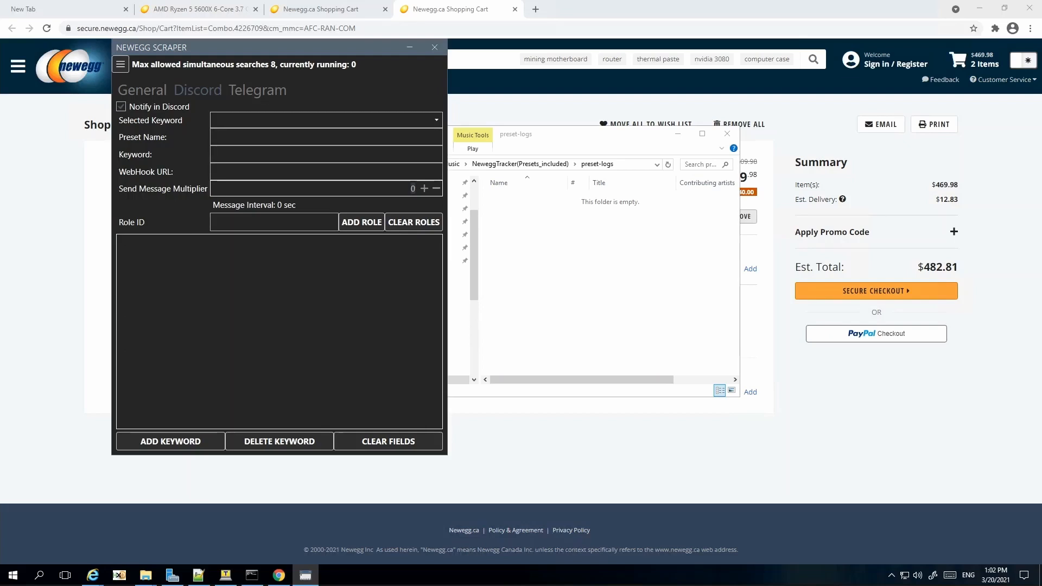
pyautogui.write('80')
pyautogui.moveTo(281, 210)
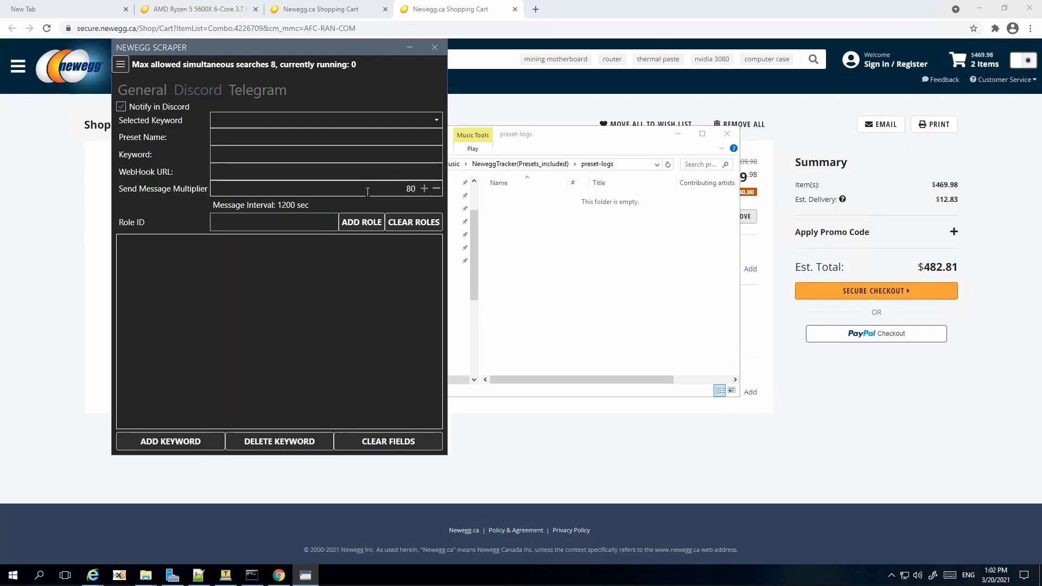
pyautogui.press('BackSpace')
pyautogui.press('BackSpace')
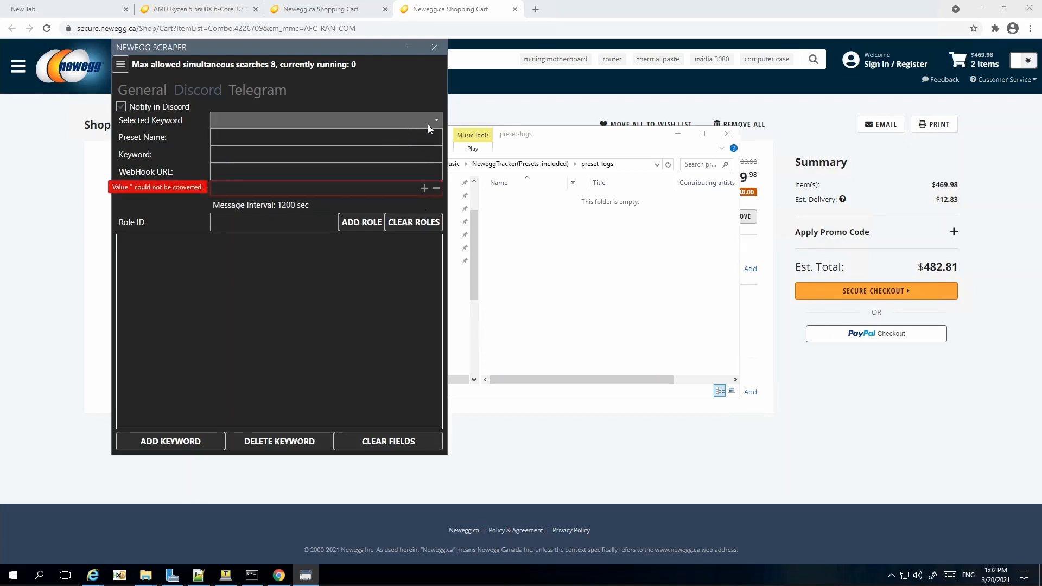
pyautogui.click(427, 125)
pyautogui.click(304, 138)
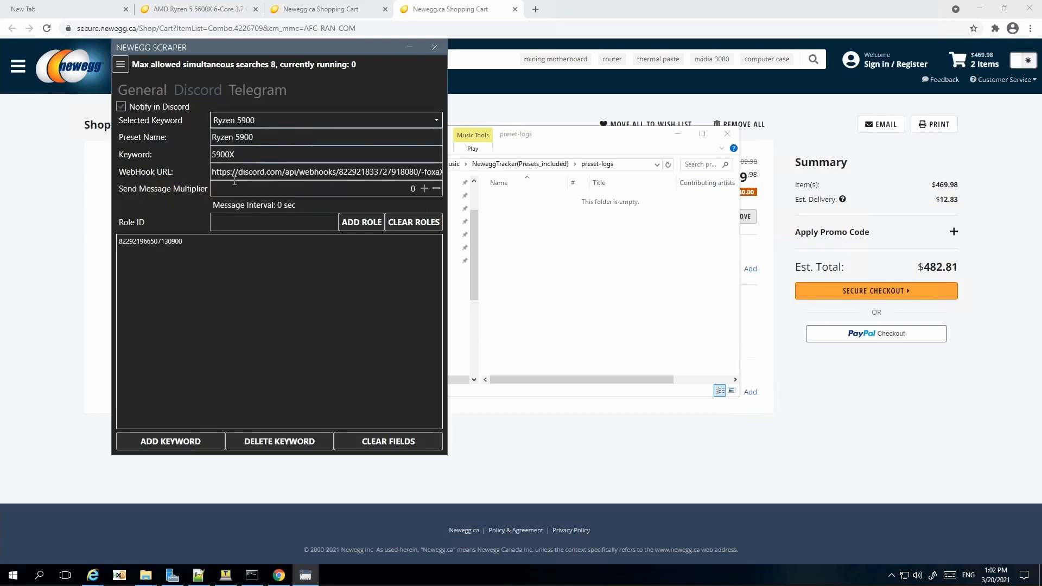
pyautogui.click(255, 185)
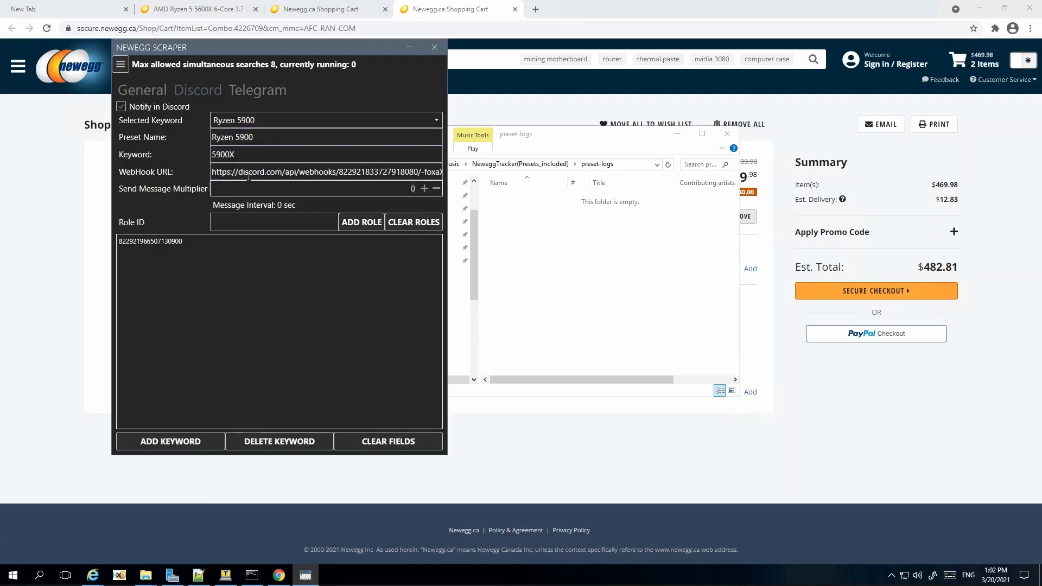
pyautogui.write('8')
# Step: Save the Ryzen 5000 combos preset on the home page and run the search
pyautogui.click(121, 64)
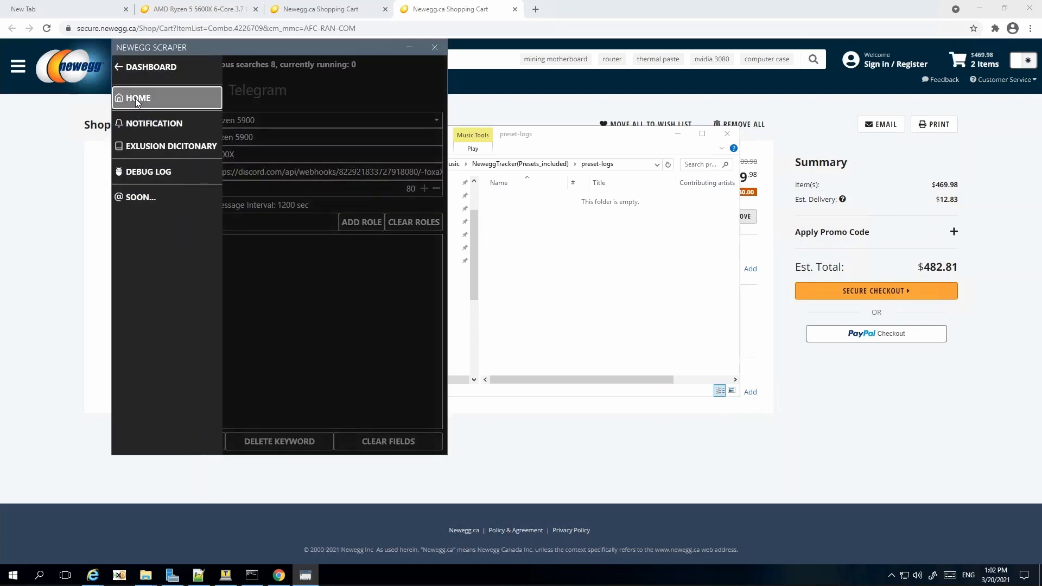
pyautogui.click(135, 98)
pyautogui.click(201, 145)
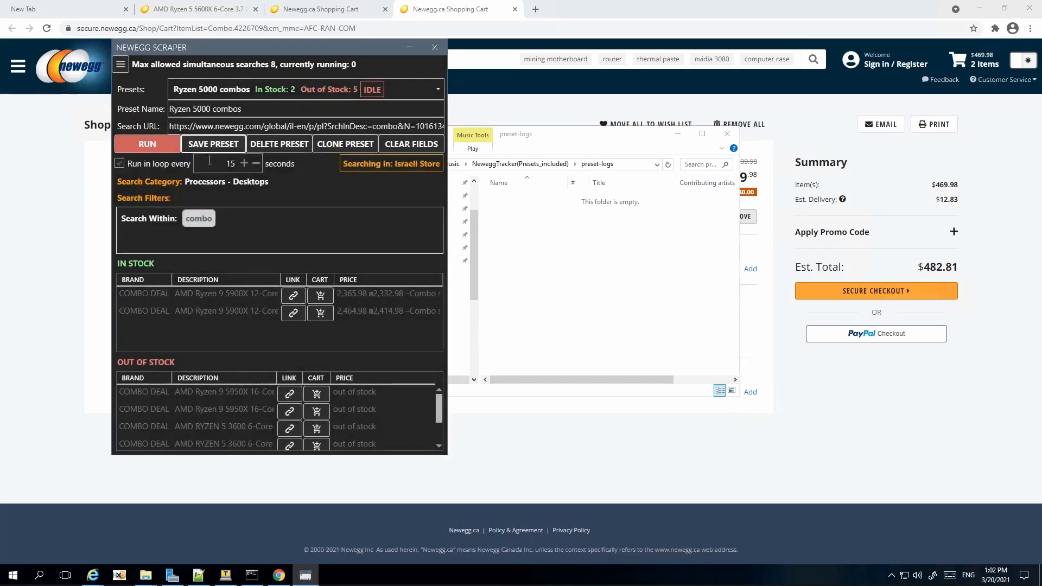
pyautogui.click(151, 144)
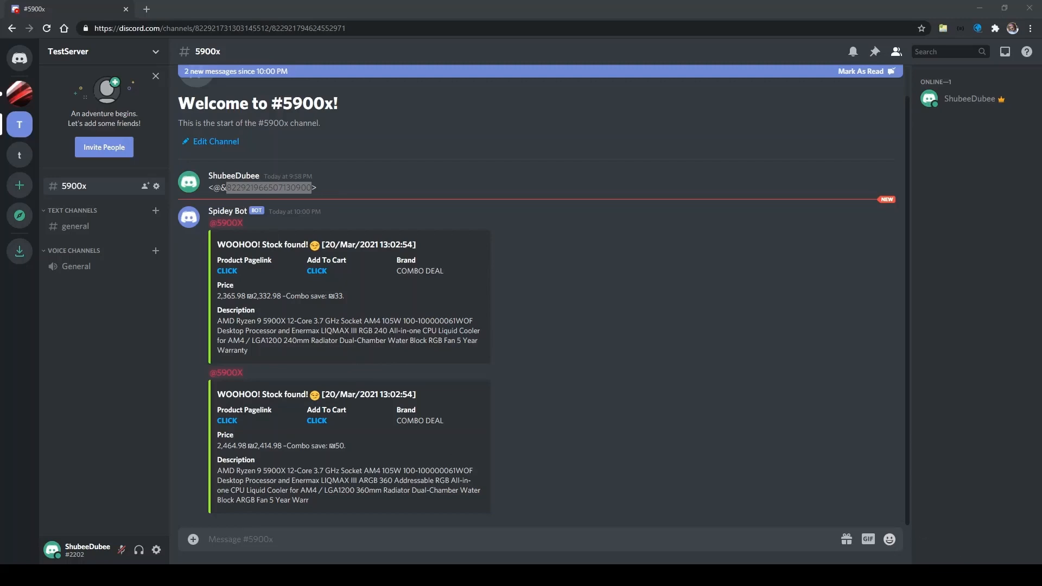
# Step: Switch to the Telegram Desktop window to see TestChannel
pyautogui.hotkey('alt', 'Tab')
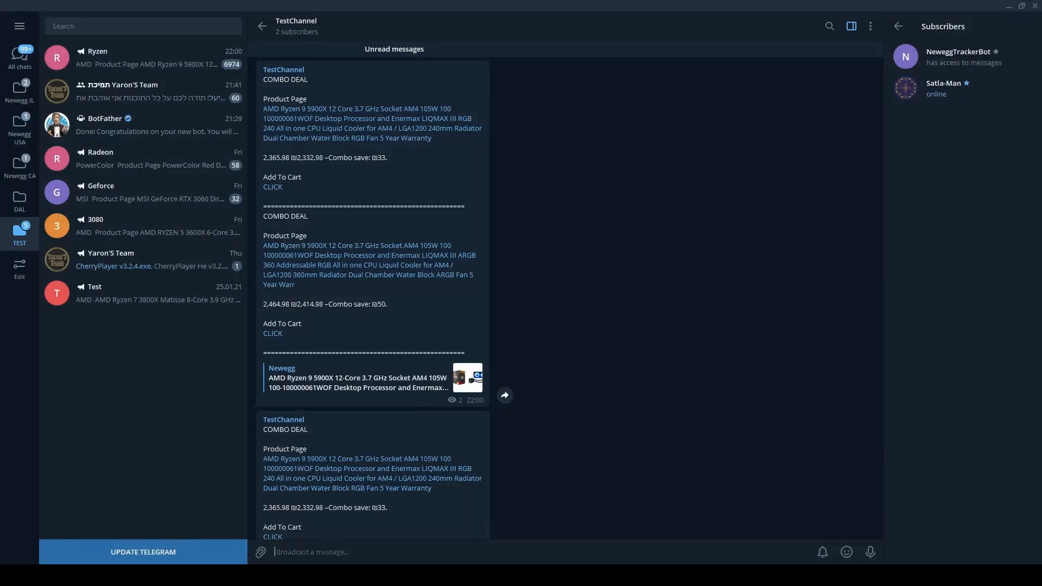
# Step: Scroll through the Ryzen 9 5900X COMBO DEAL alerts in TestChannel
pyautogui.scroll(-5, 480, 389)
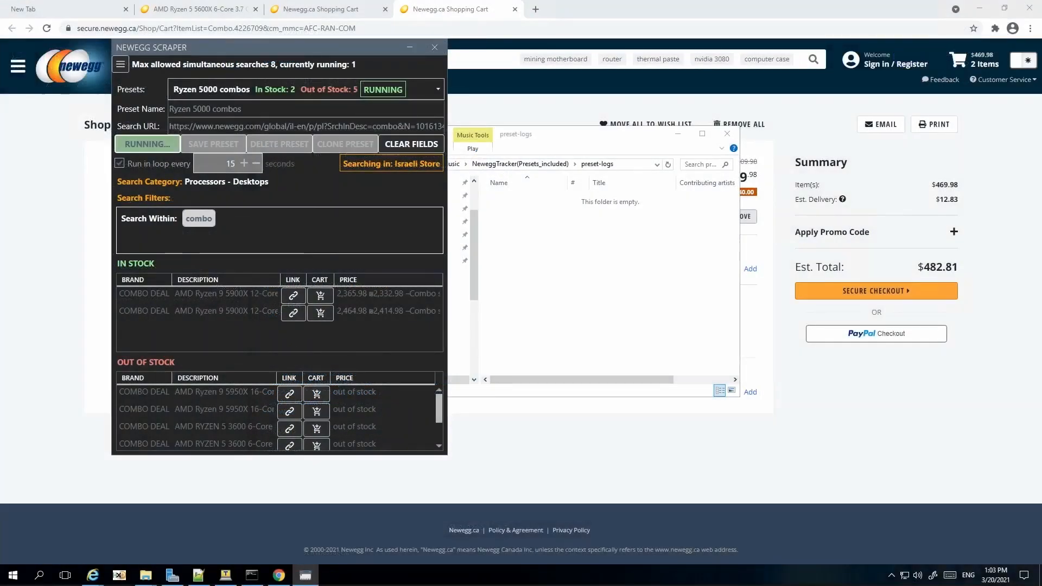
# Step: Stop the scraper's running search
pyautogui.click(120, 65)
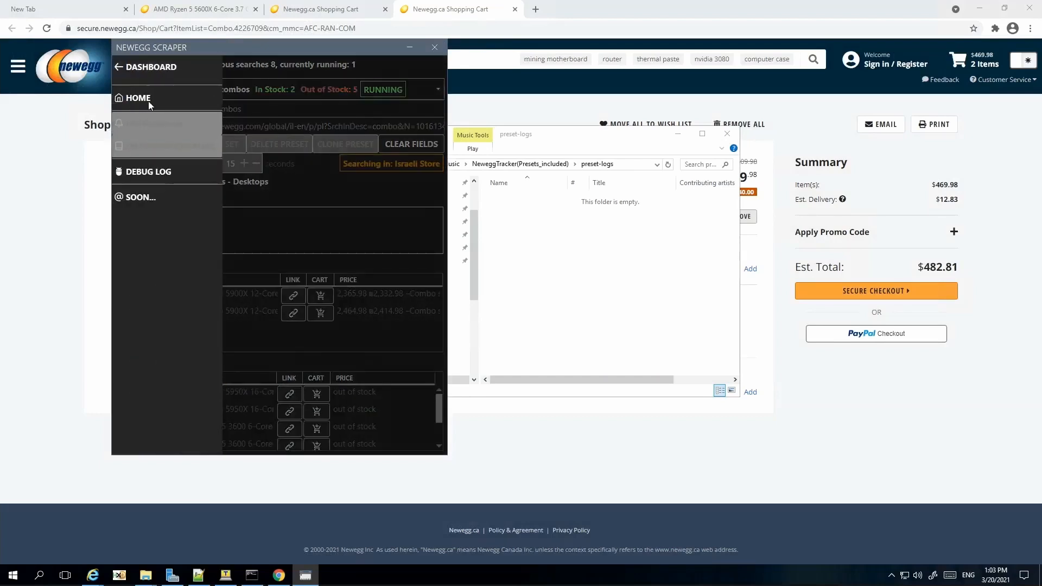
pyautogui.click(129, 74)
pyautogui.click(138, 145)
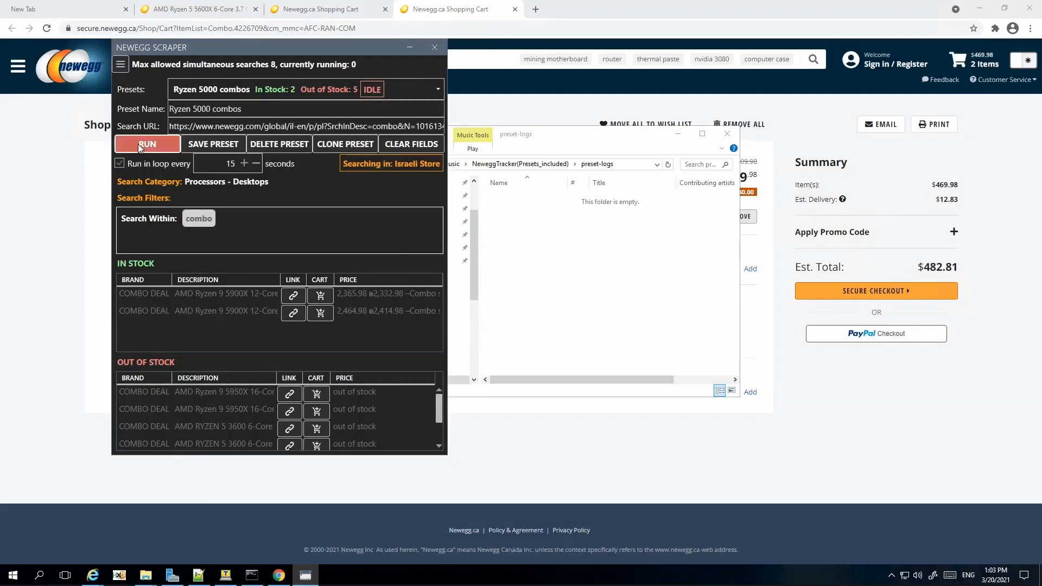
# Step: Open the notification settings and review the Discord settings and saved keyword list
pyautogui.click(124, 66)
pyautogui.click(136, 124)
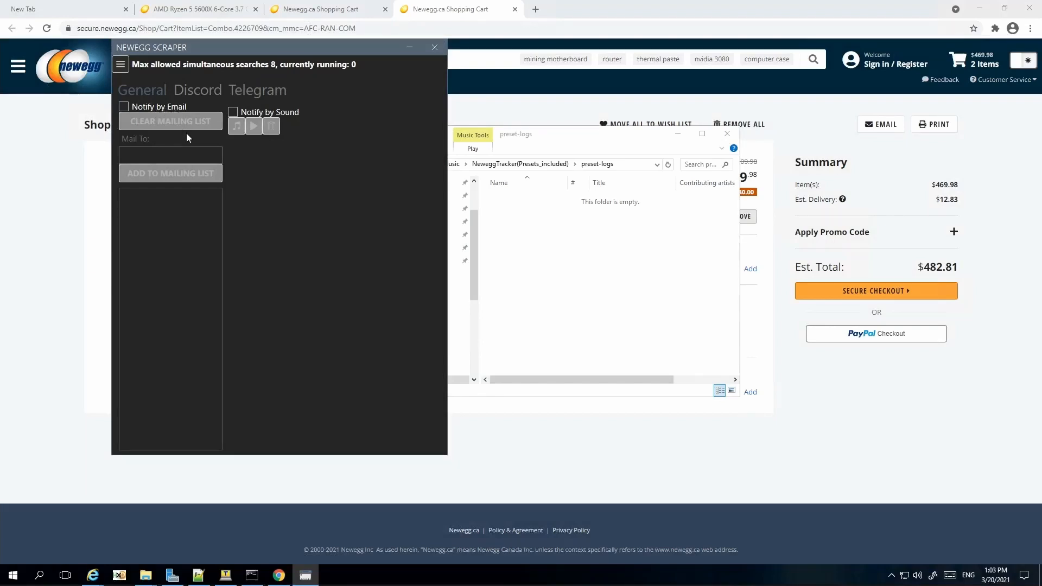
pyautogui.click(204, 96)
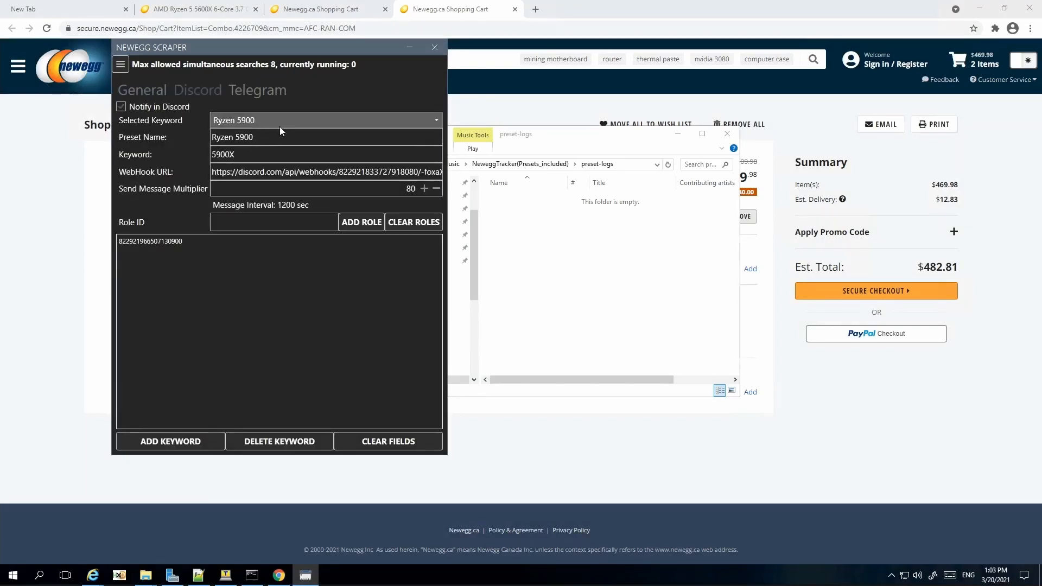
pyautogui.click(320, 120)
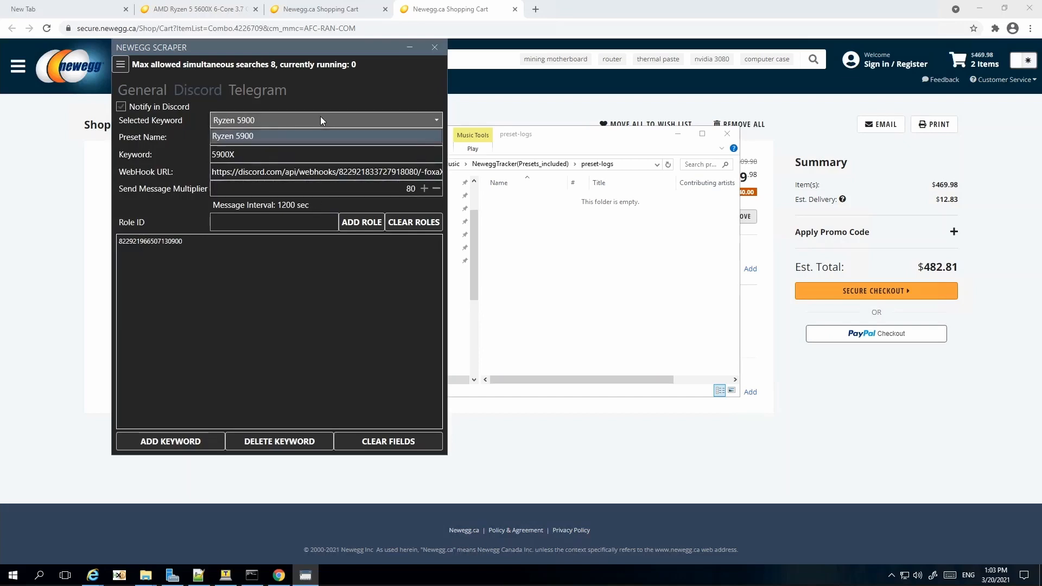
pyautogui.click(320, 117)
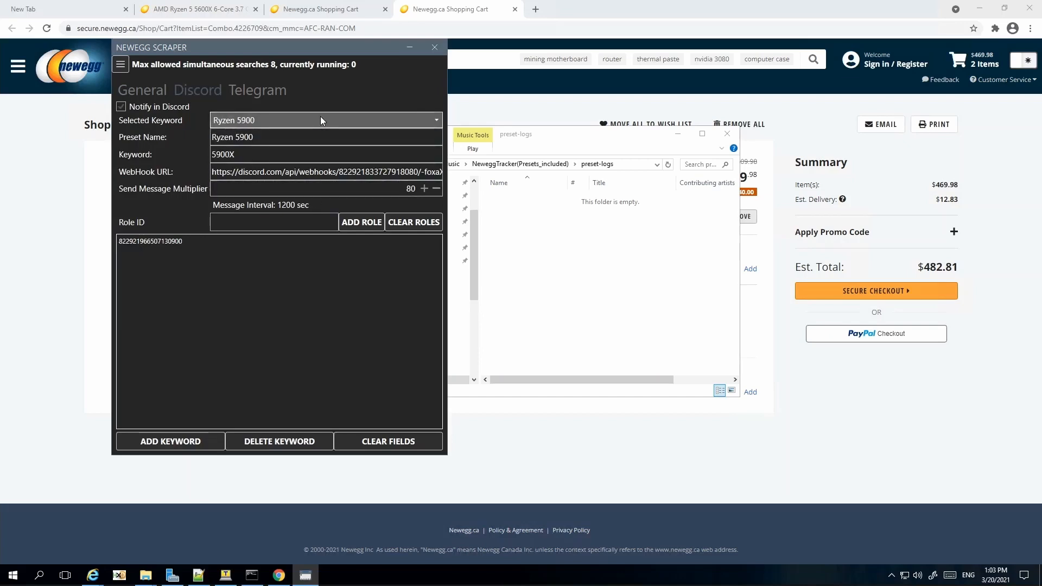
pyautogui.click(121, 64)
pyautogui.click(136, 122)
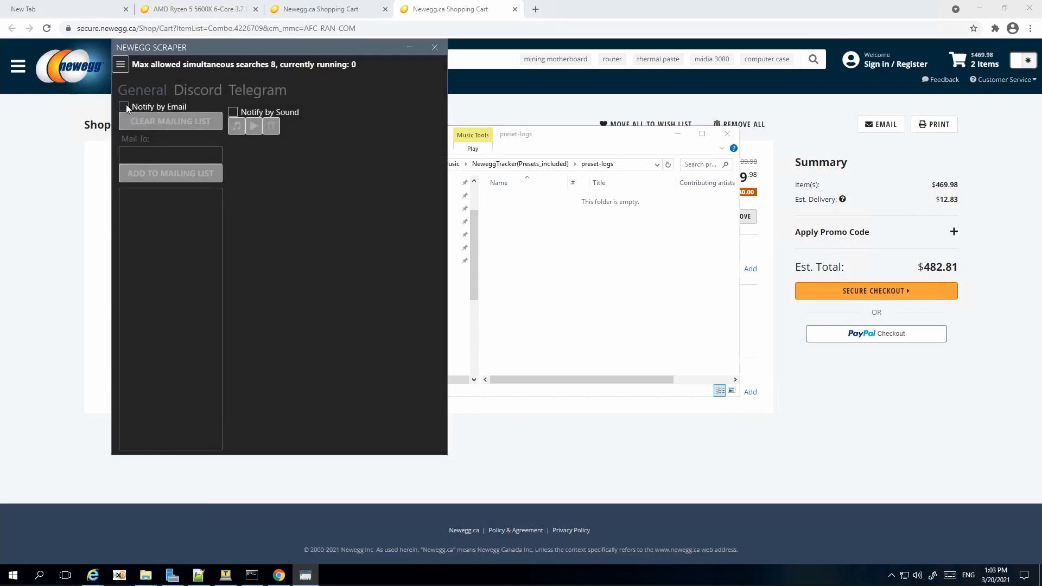
# Step: Enable Notify by Email, add the recipient's e-mail address to the mailing list, and return to the browser
pyautogui.click(123, 107)
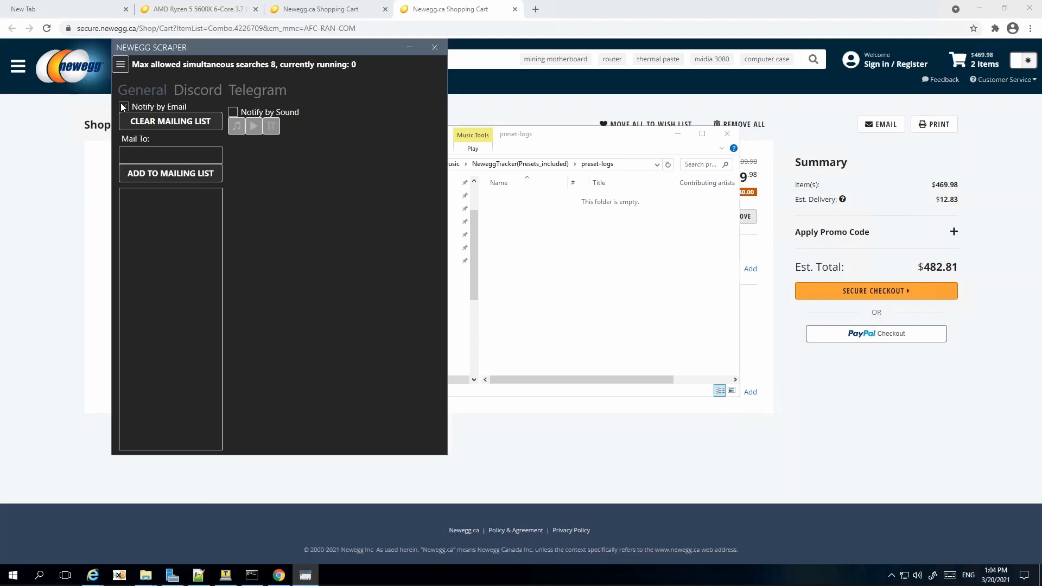
pyautogui.click(123, 107)
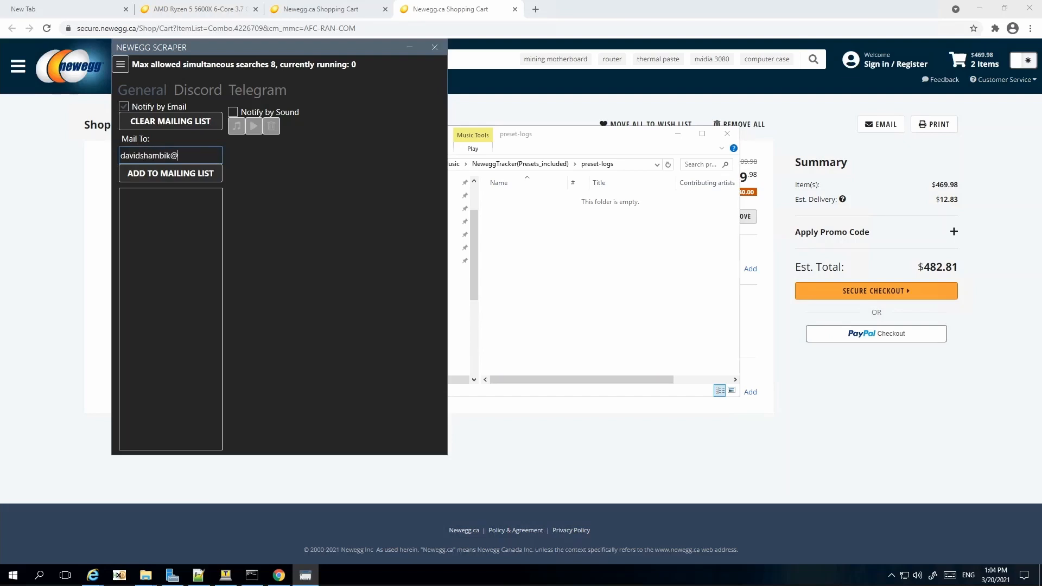
pyautogui.click(126, 177)
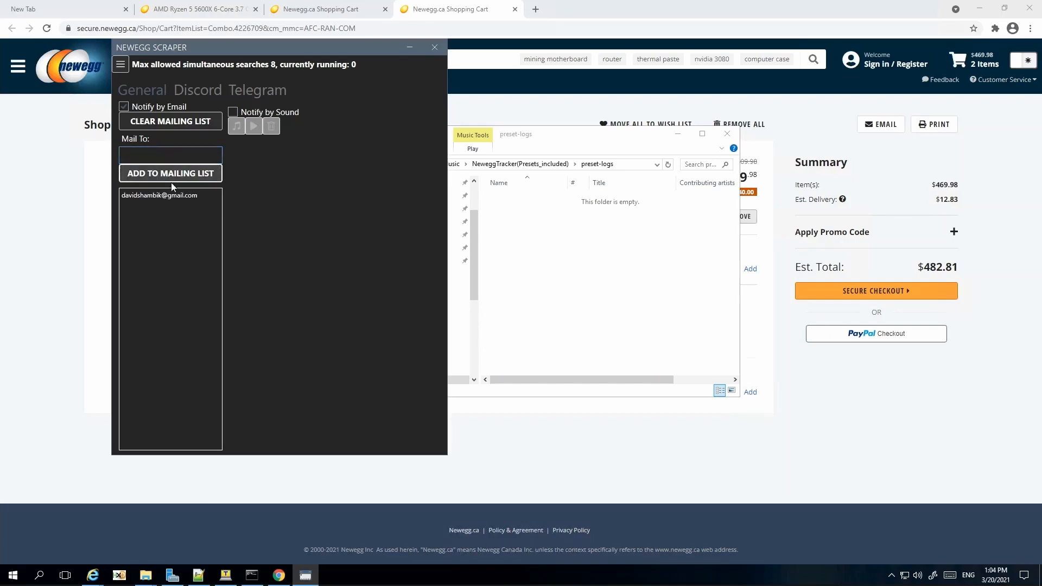
pyautogui.click(486, 29)
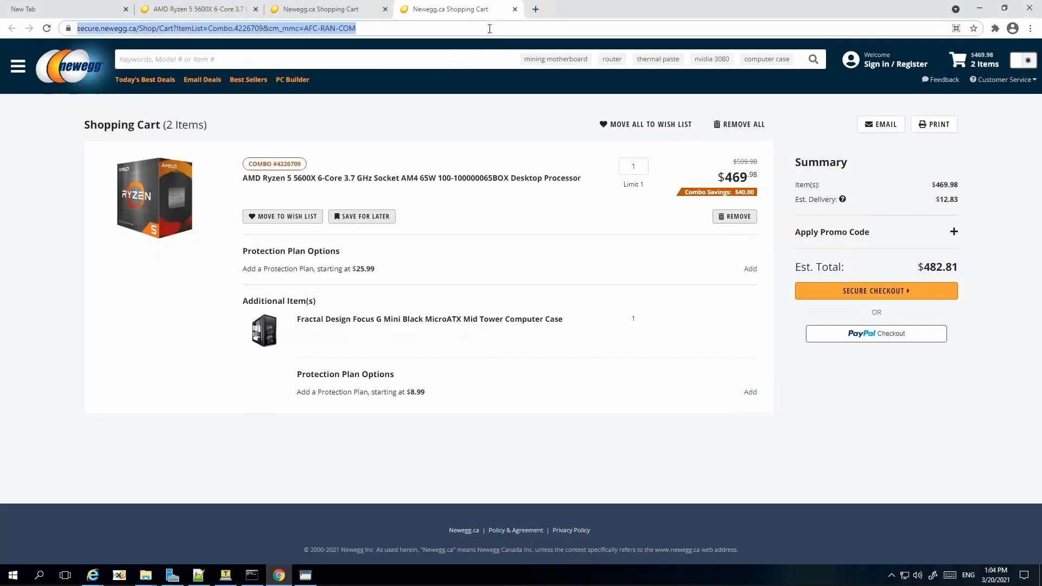
# Step: Load gmail.com in the browser and return the scraper to its Ryzen 5000 combos home preset
pyautogui.write('gmail.com')
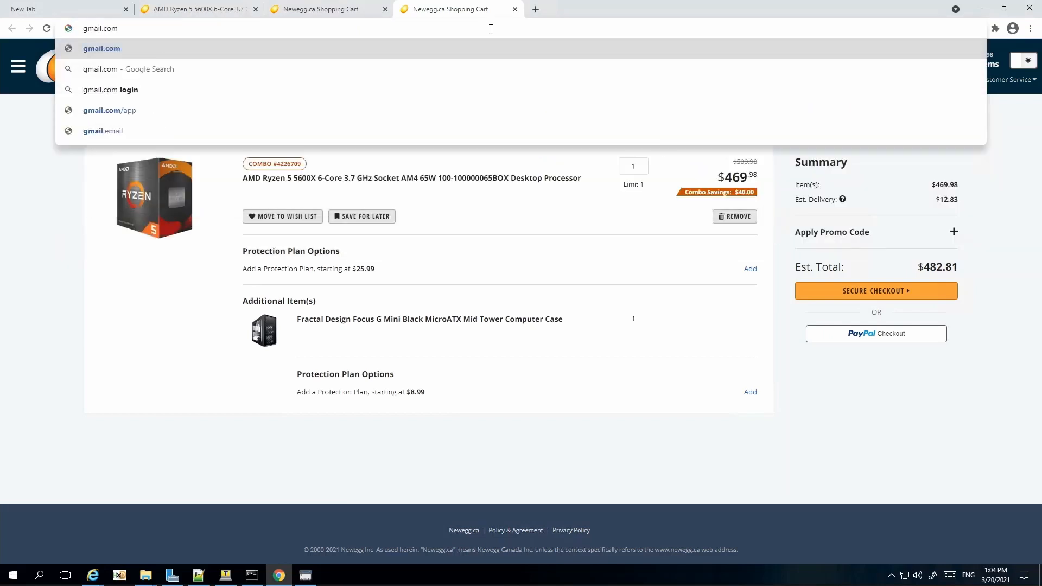
pyautogui.press('Return')
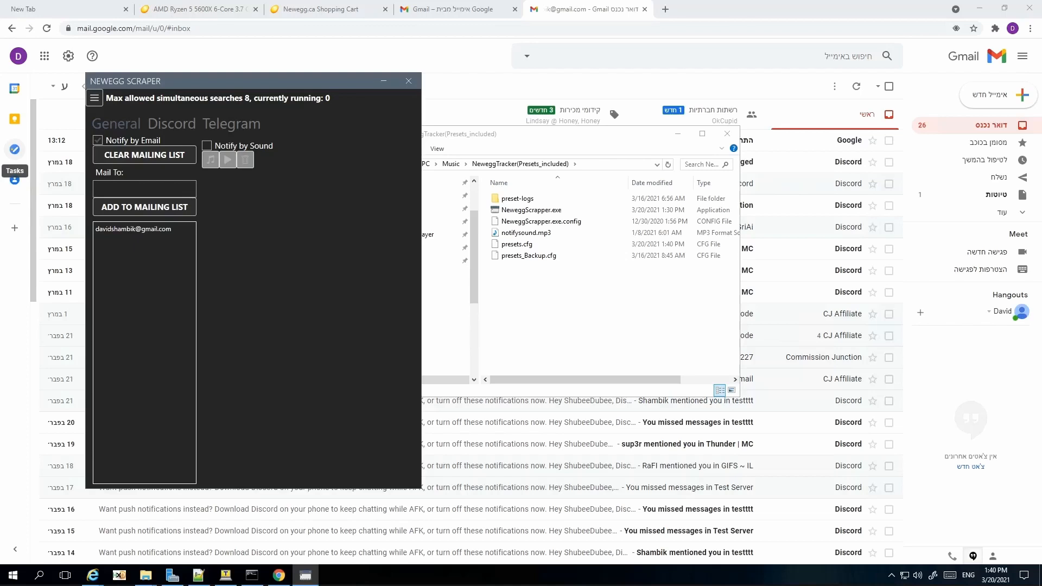
pyautogui.click(94, 97)
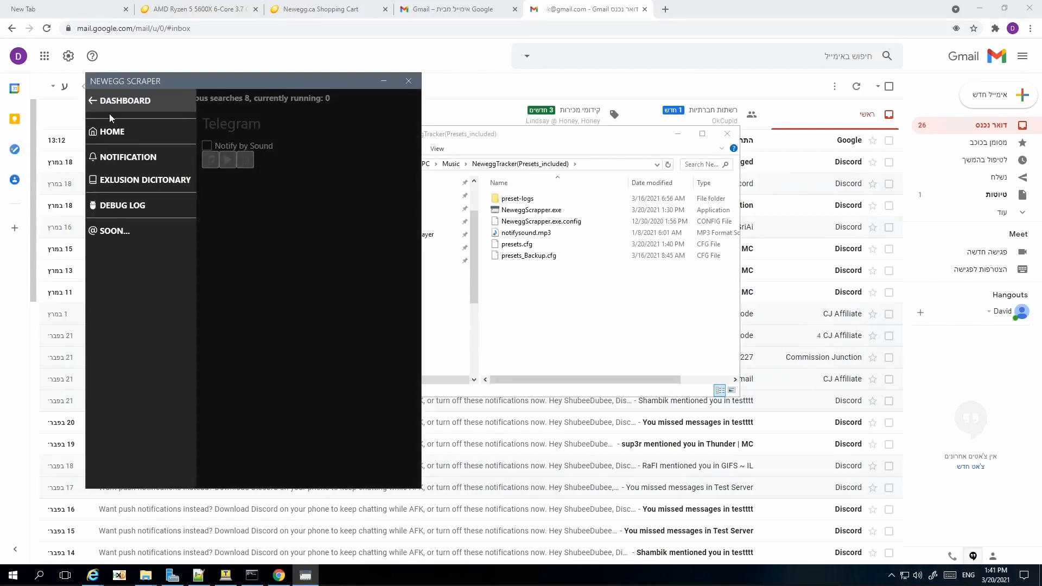
pyautogui.click(113, 158)
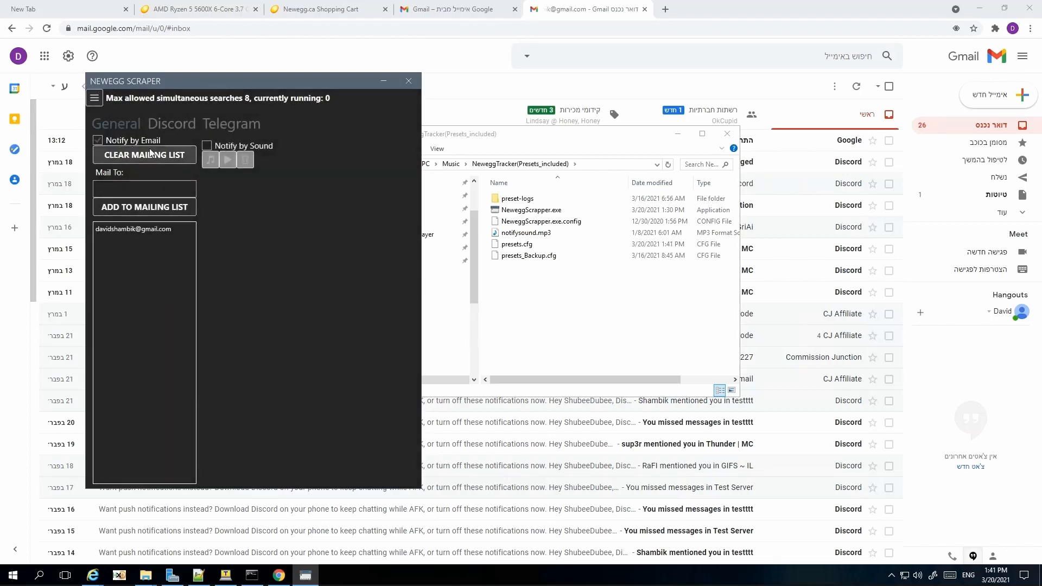
pyautogui.click(94, 98)
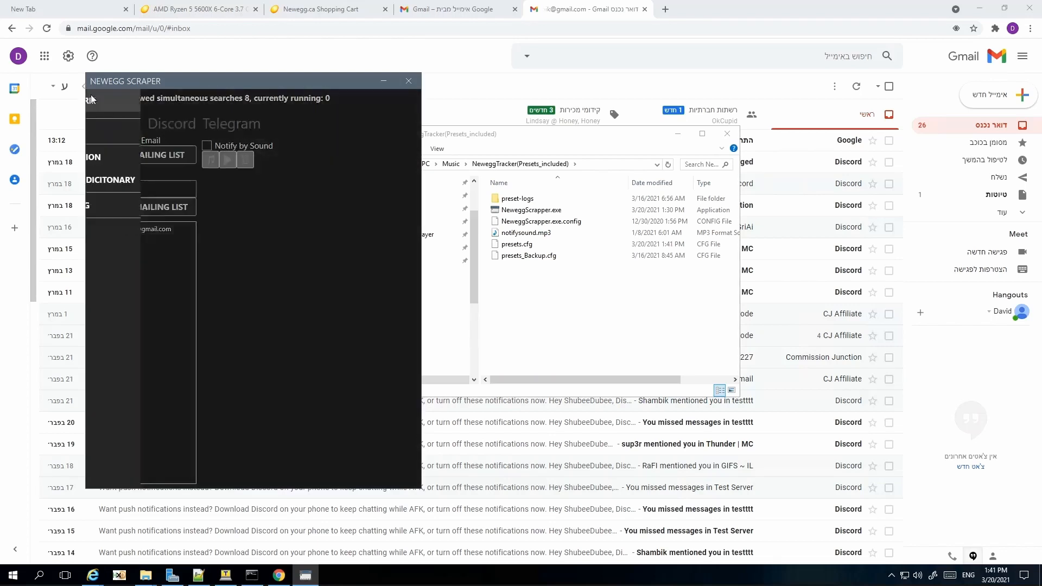
pyautogui.click(109, 131)
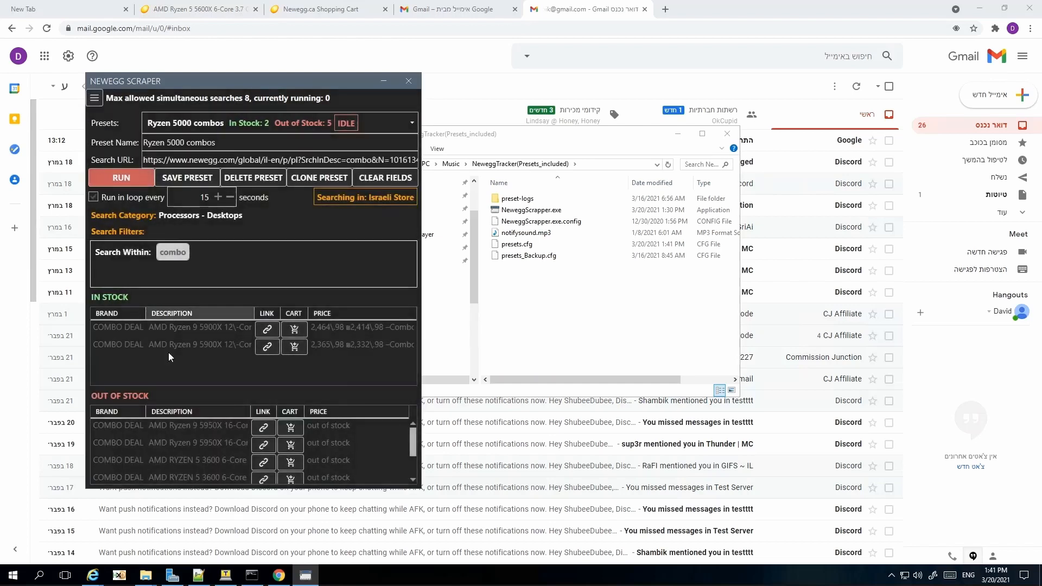
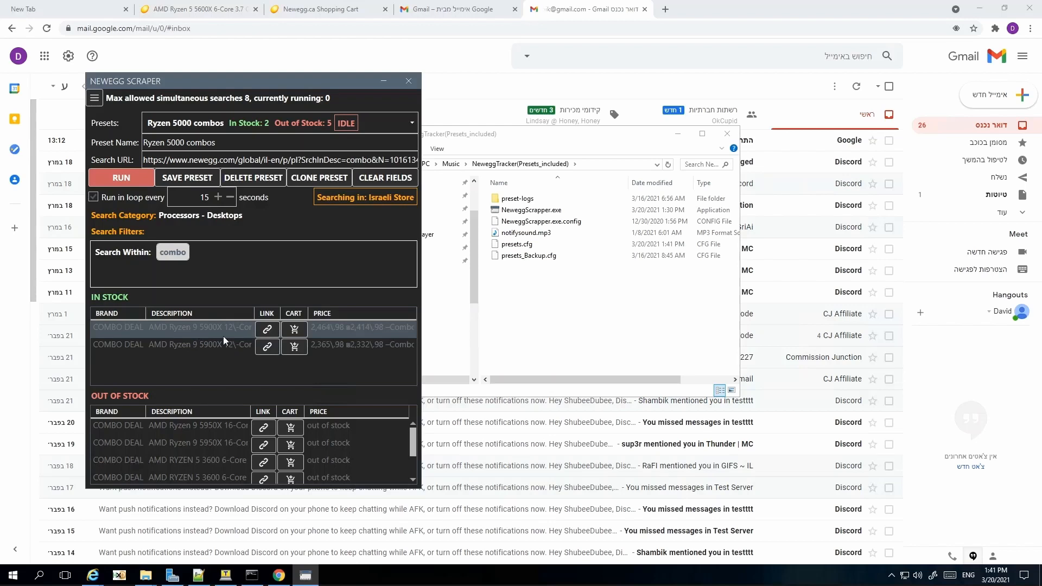
# Step: Run the Ryzen 5000 combos search to trigger Google authorization for InventoryCheck
pyautogui.click(126, 183)
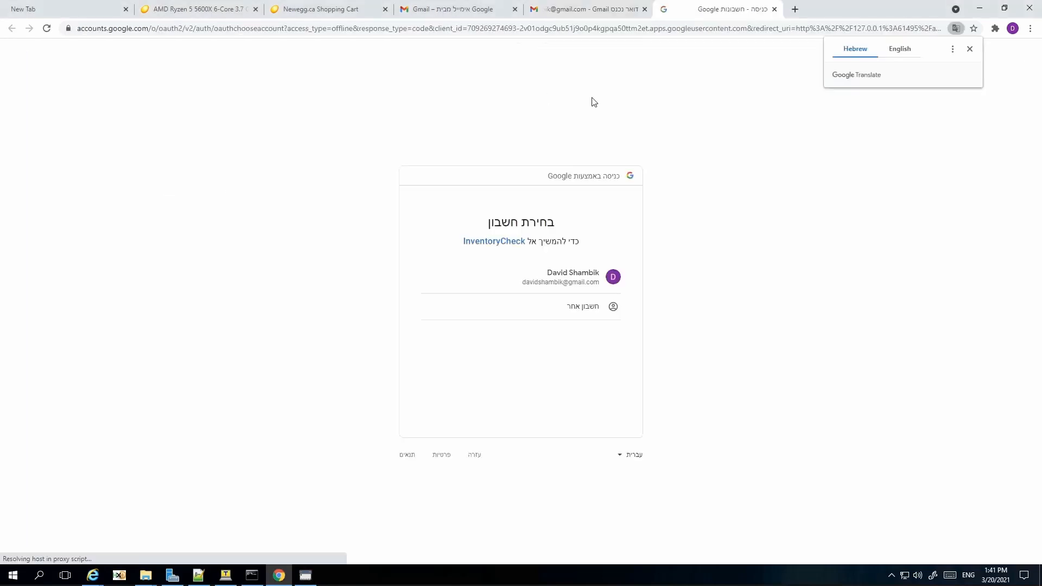
# Step: Choose the Google account and grant unverified InventoryCheck permission to send email, then close the tab
pyautogui.click(552, 288)
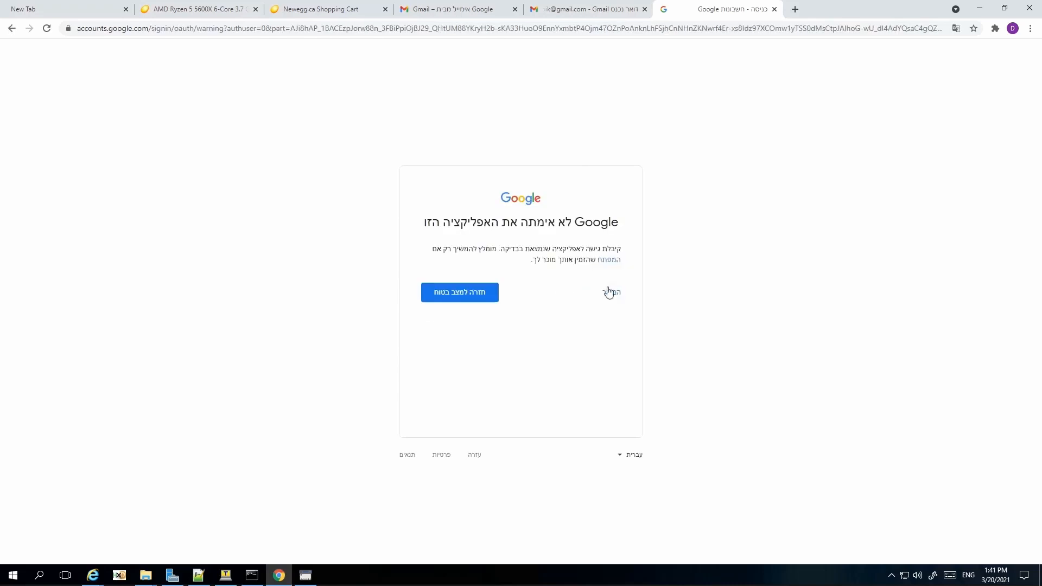
pyautogui.click(612, 298)
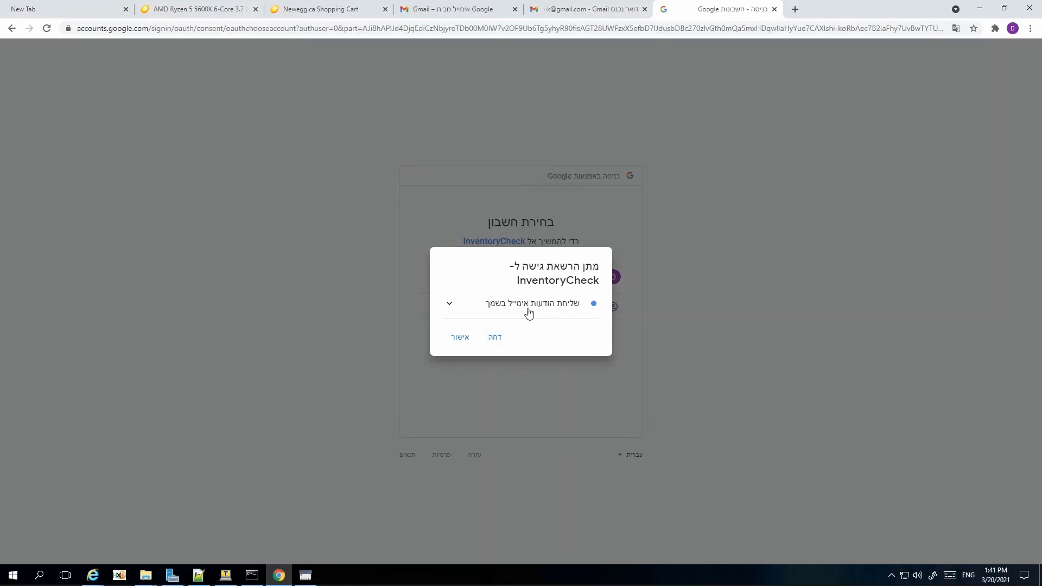
pyautogui.click(460, 344)
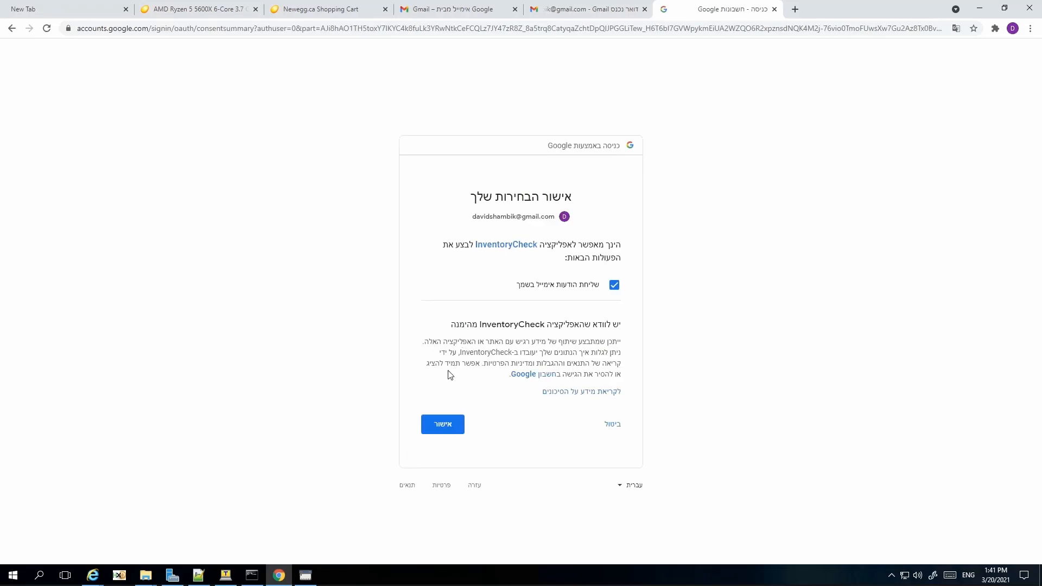
pyautogui.click(443, 424)
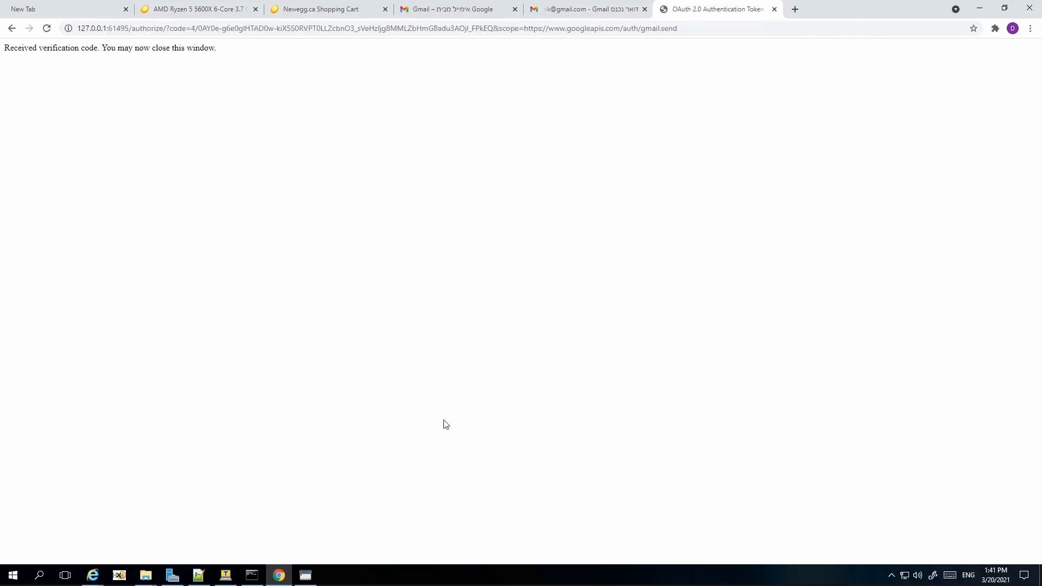
pyautogui.click(775, 9)
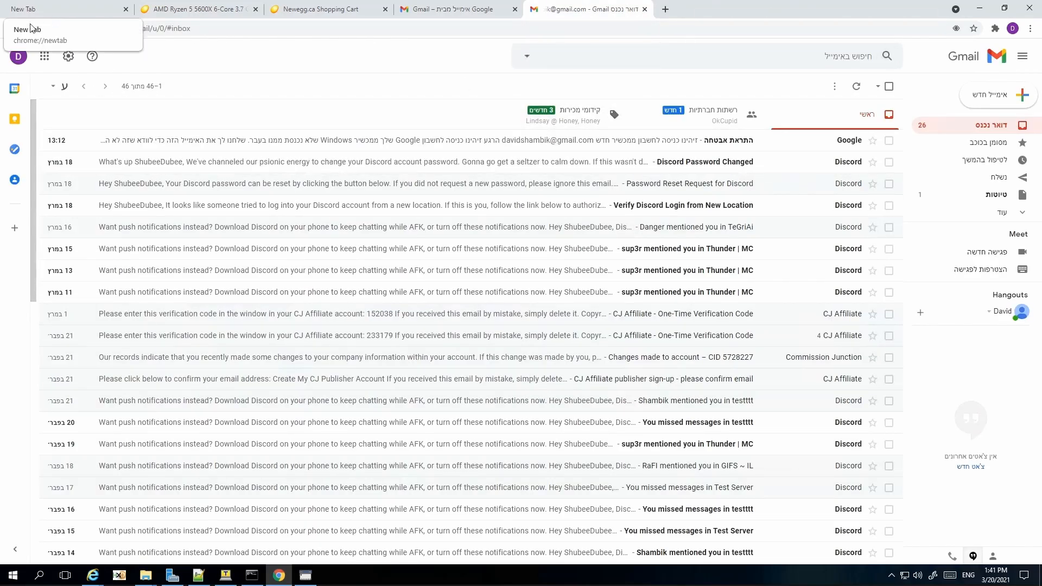
# Step: Refresh Gmail and read the [Newegg] Product Results email listing two Ryzen 9 5900X combos
pyautogui.click(46, 29)
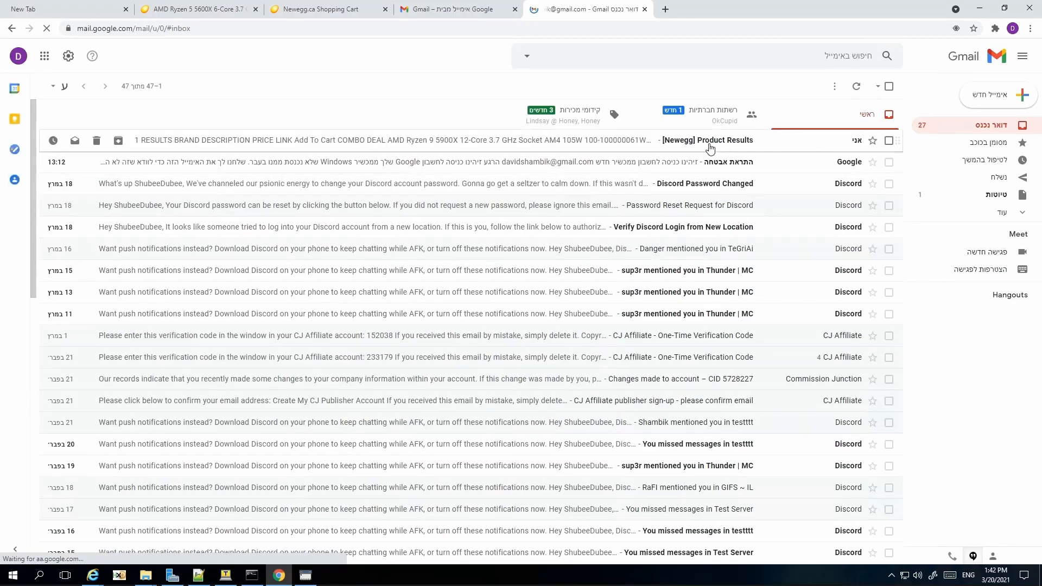
pyautogui.click(710, 142)
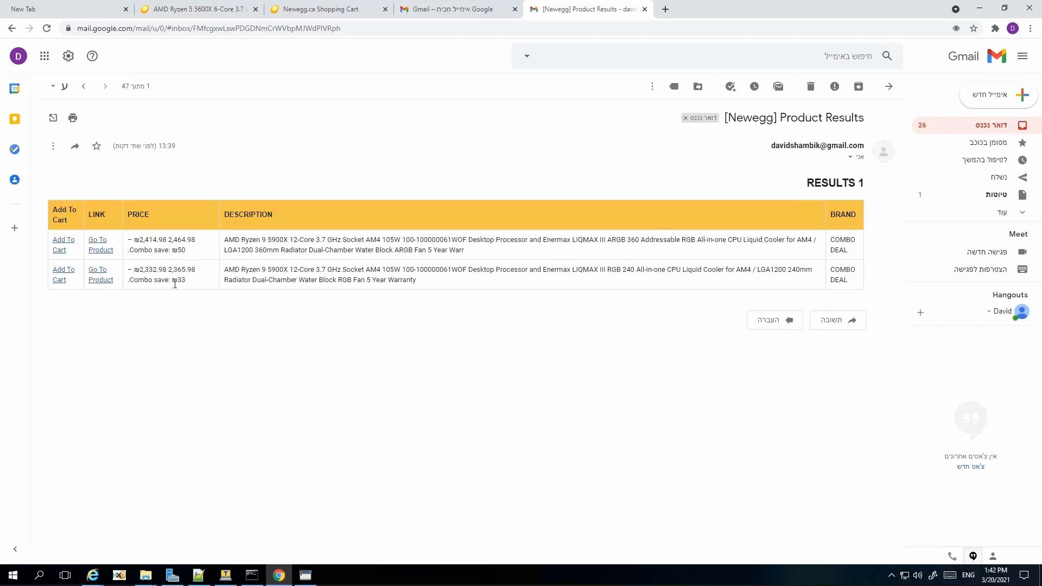
pyautogui.click(306, 576)
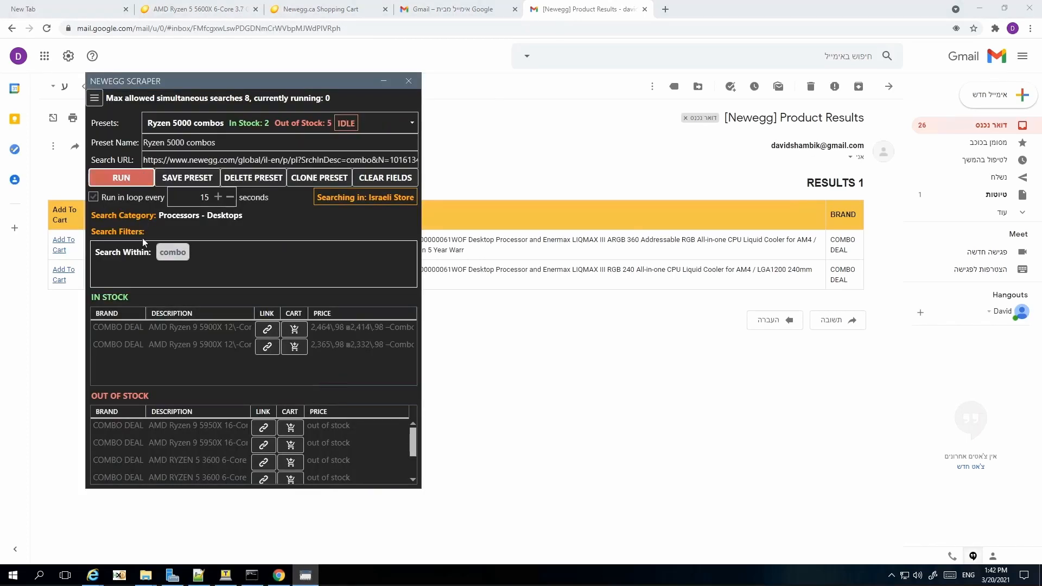
# Step: Check the NeweggTracker(Presets_included) folder for token.json and the empty preset-logs folder
pyautogui.moveTo(147, 581)
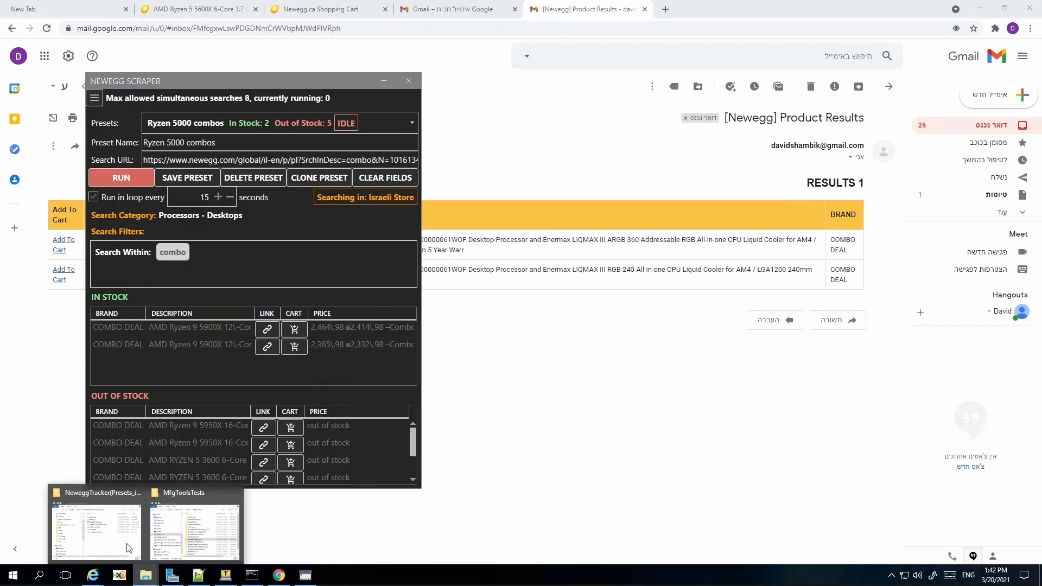
pyautogui.click(92, 535)
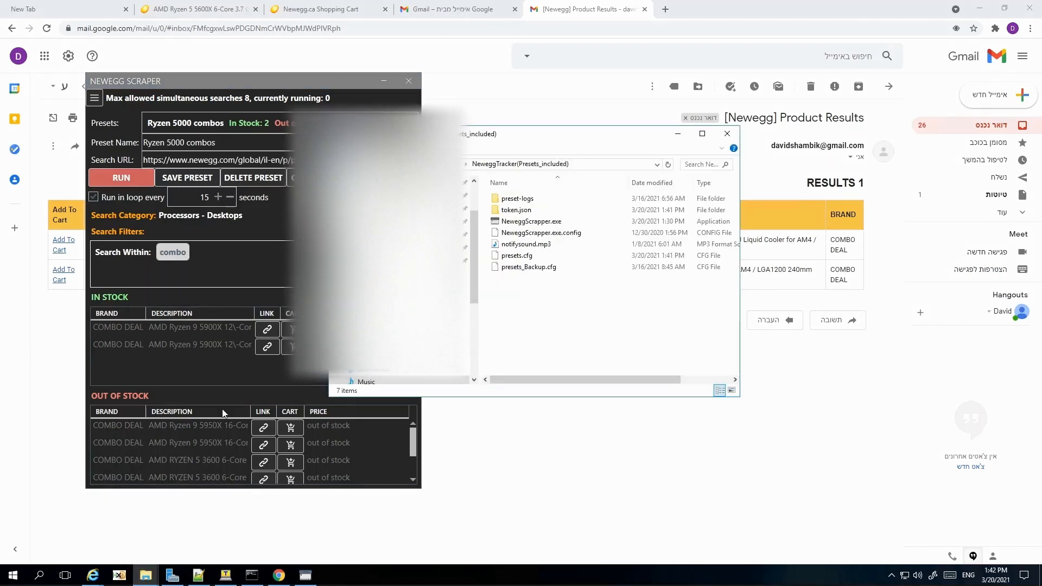
pyautogui.doubleClick(518, 200)
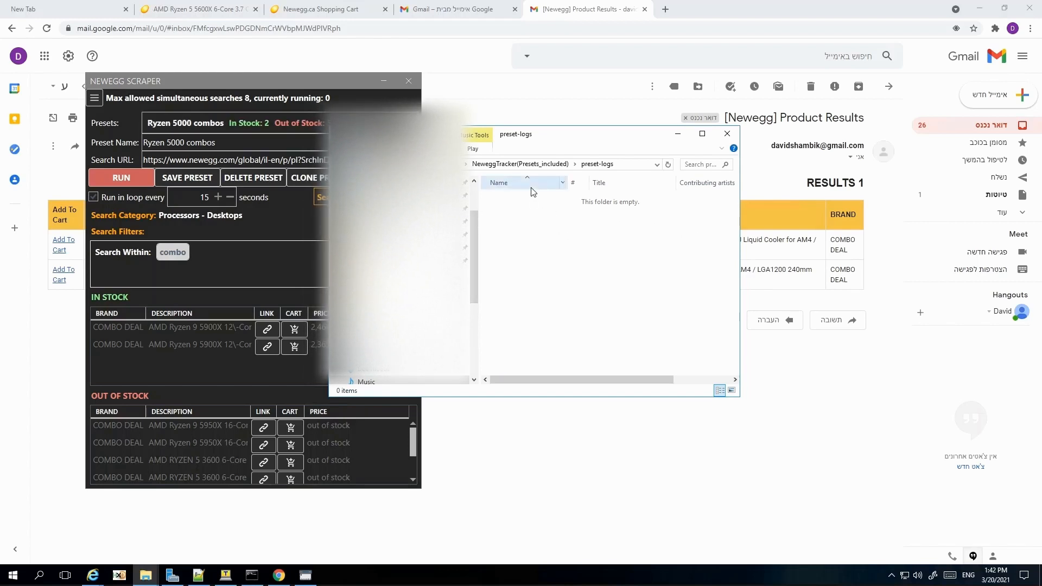
pyautogui.click(533, 164)
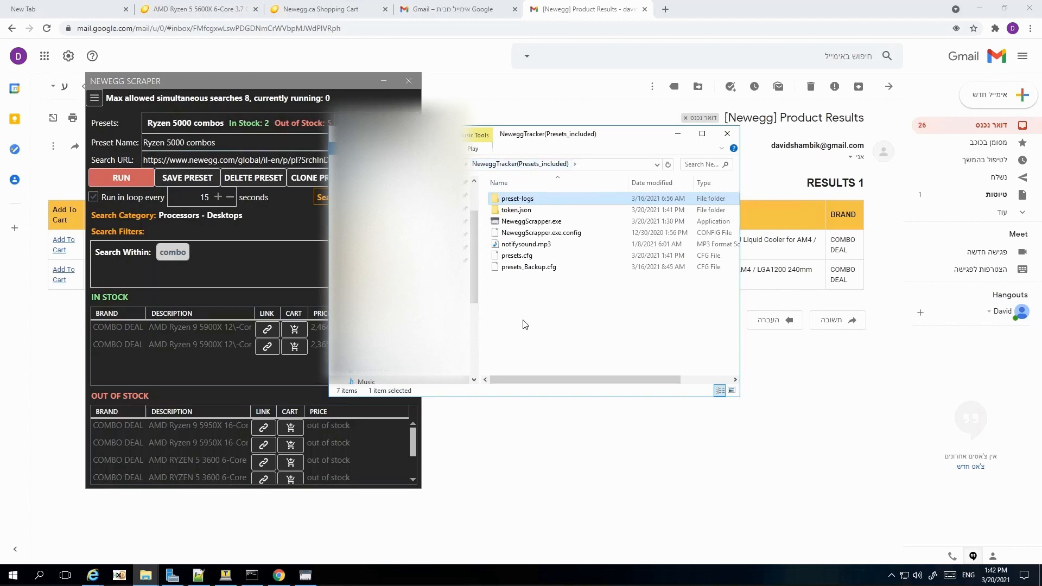